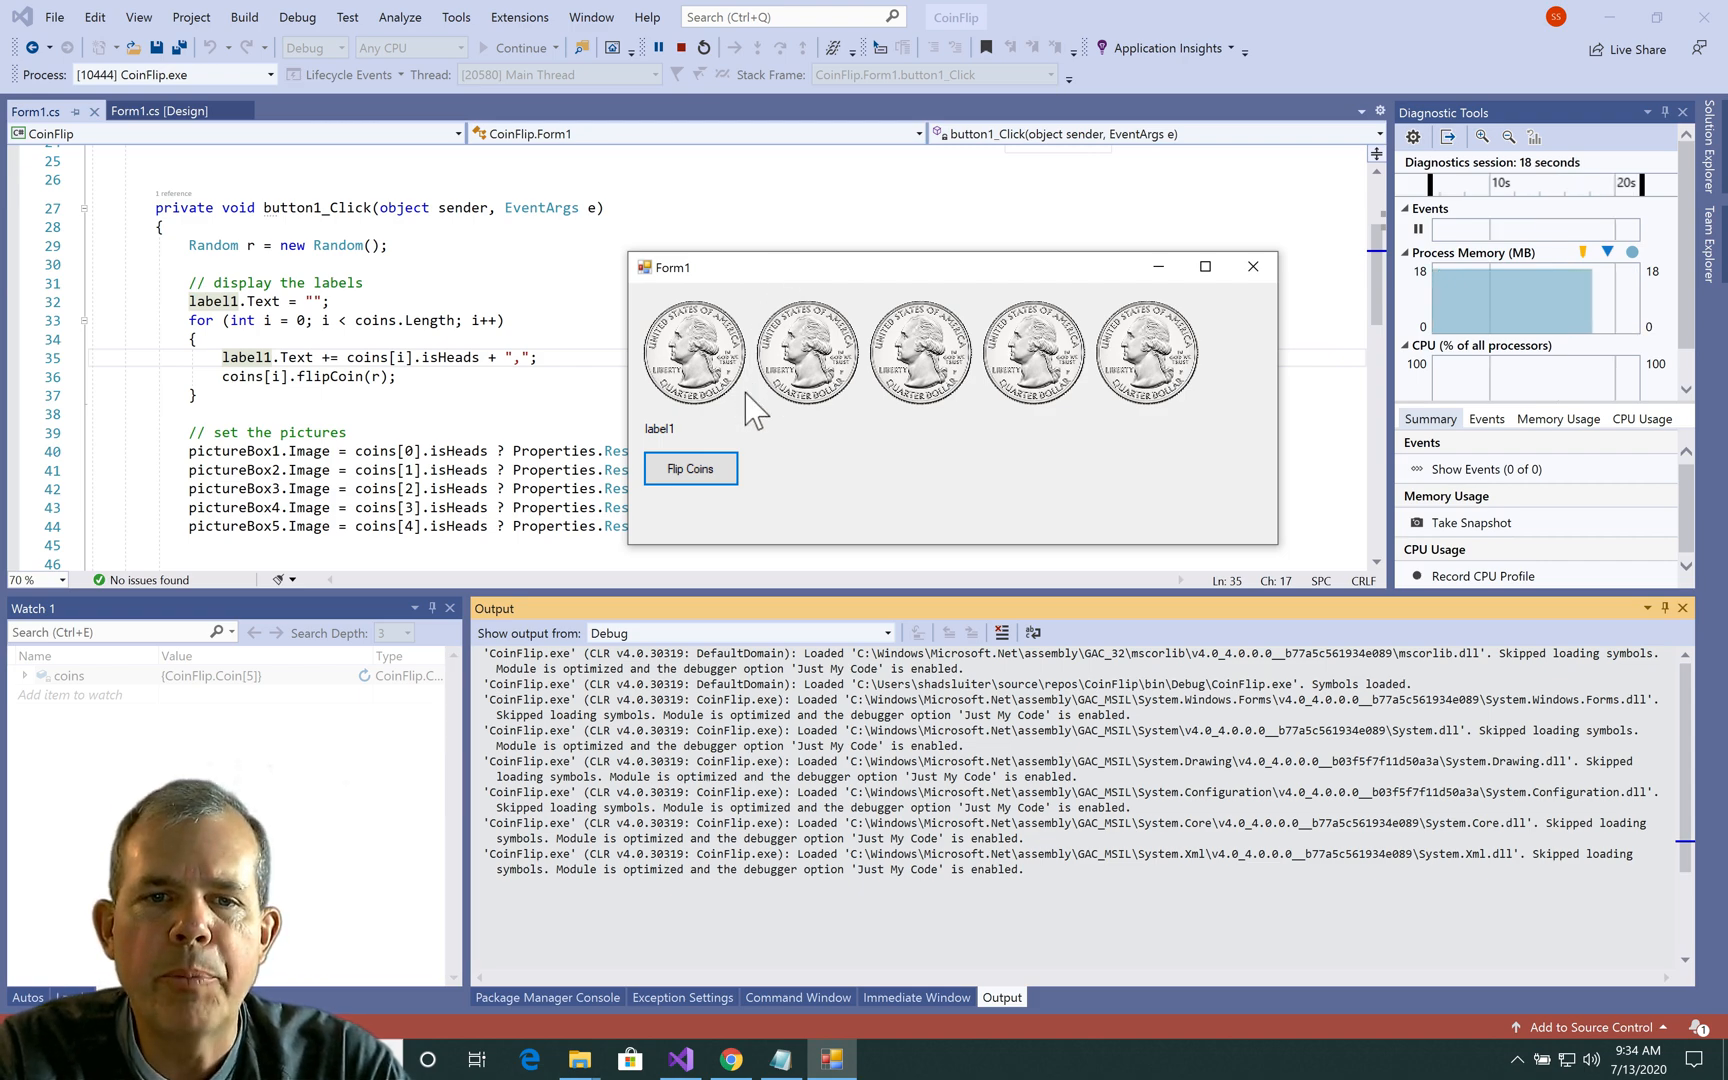
Step: Flip the five coins repeatedly to watch the changing True/False results
left_click(705, 470)
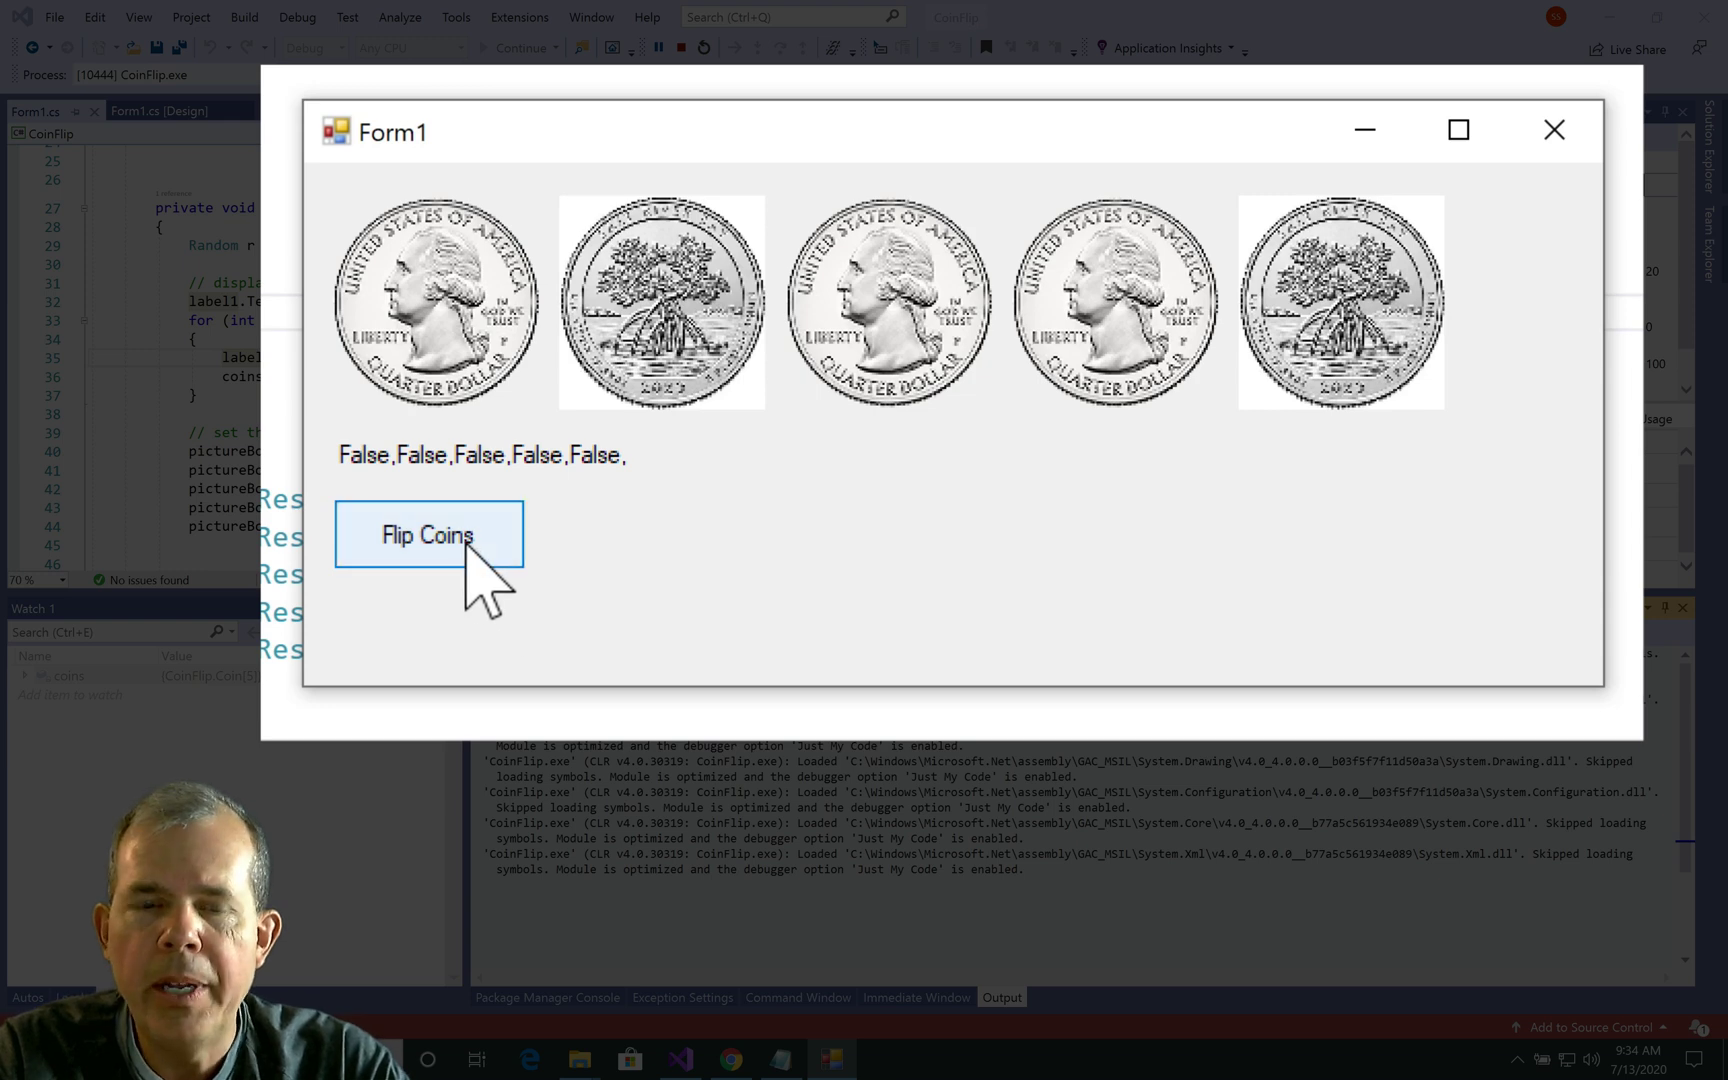
left_click(466, 540)
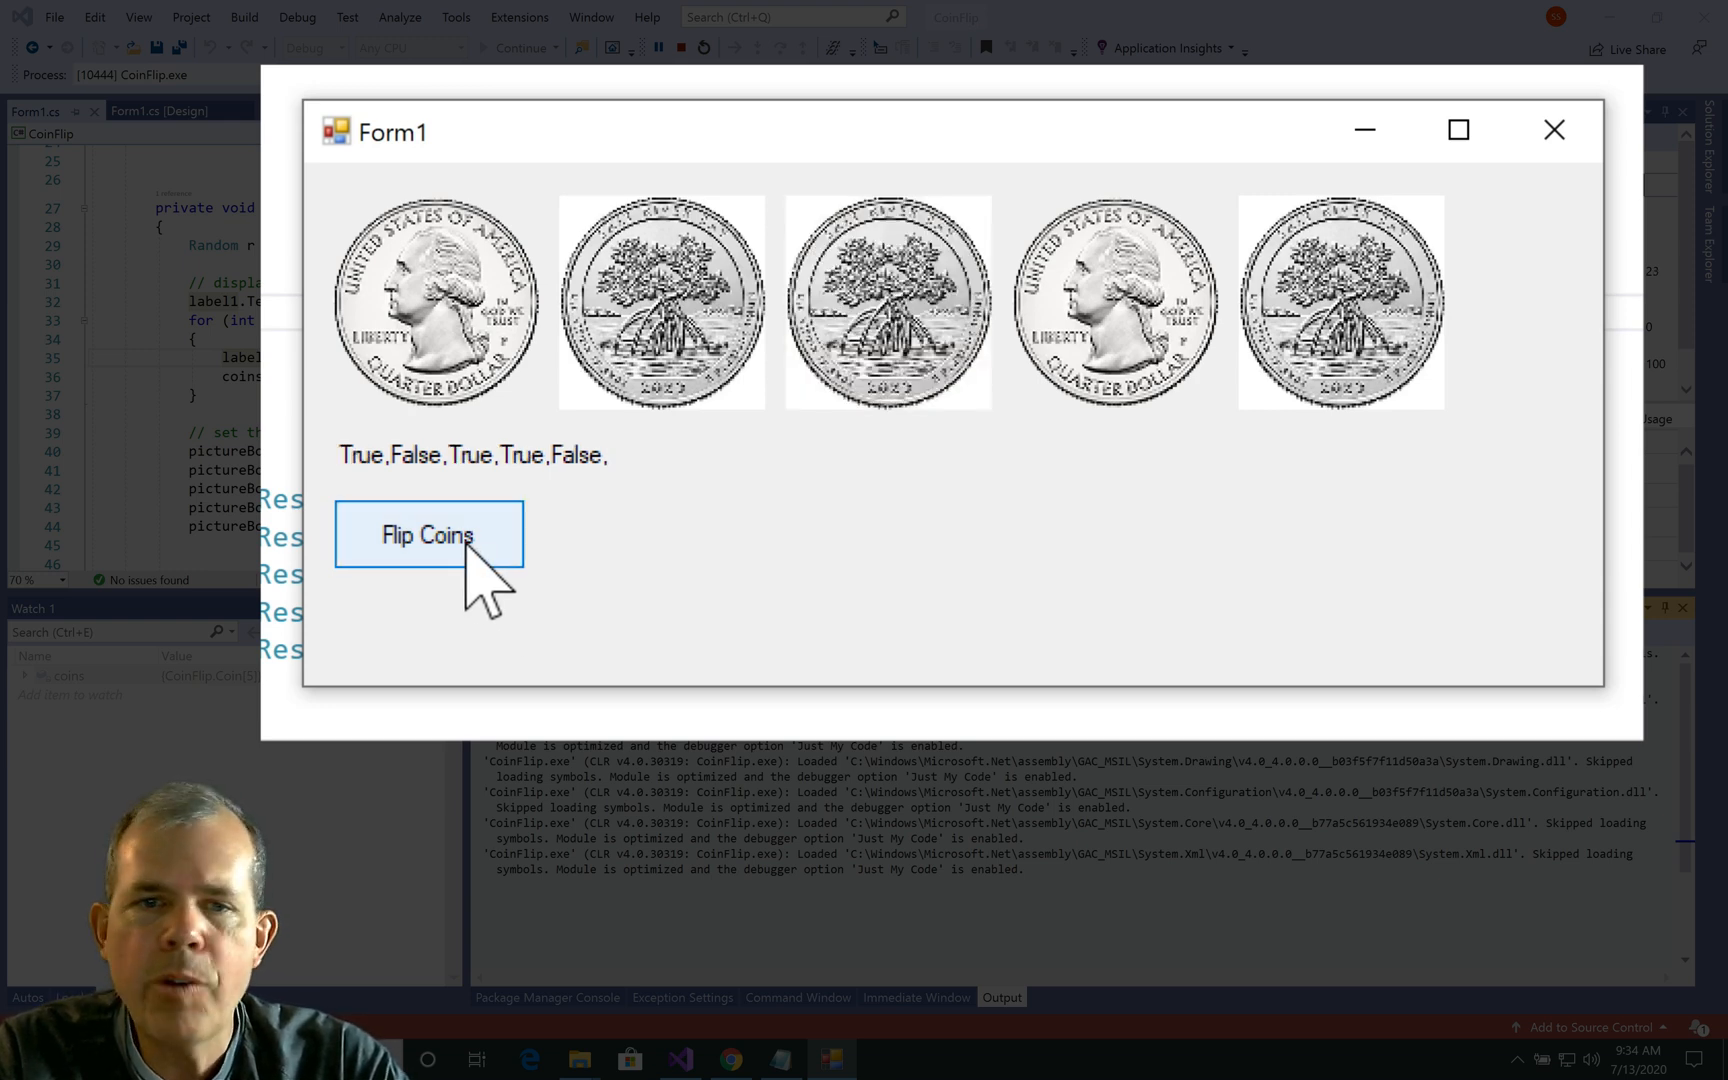
left_click(466, 543)
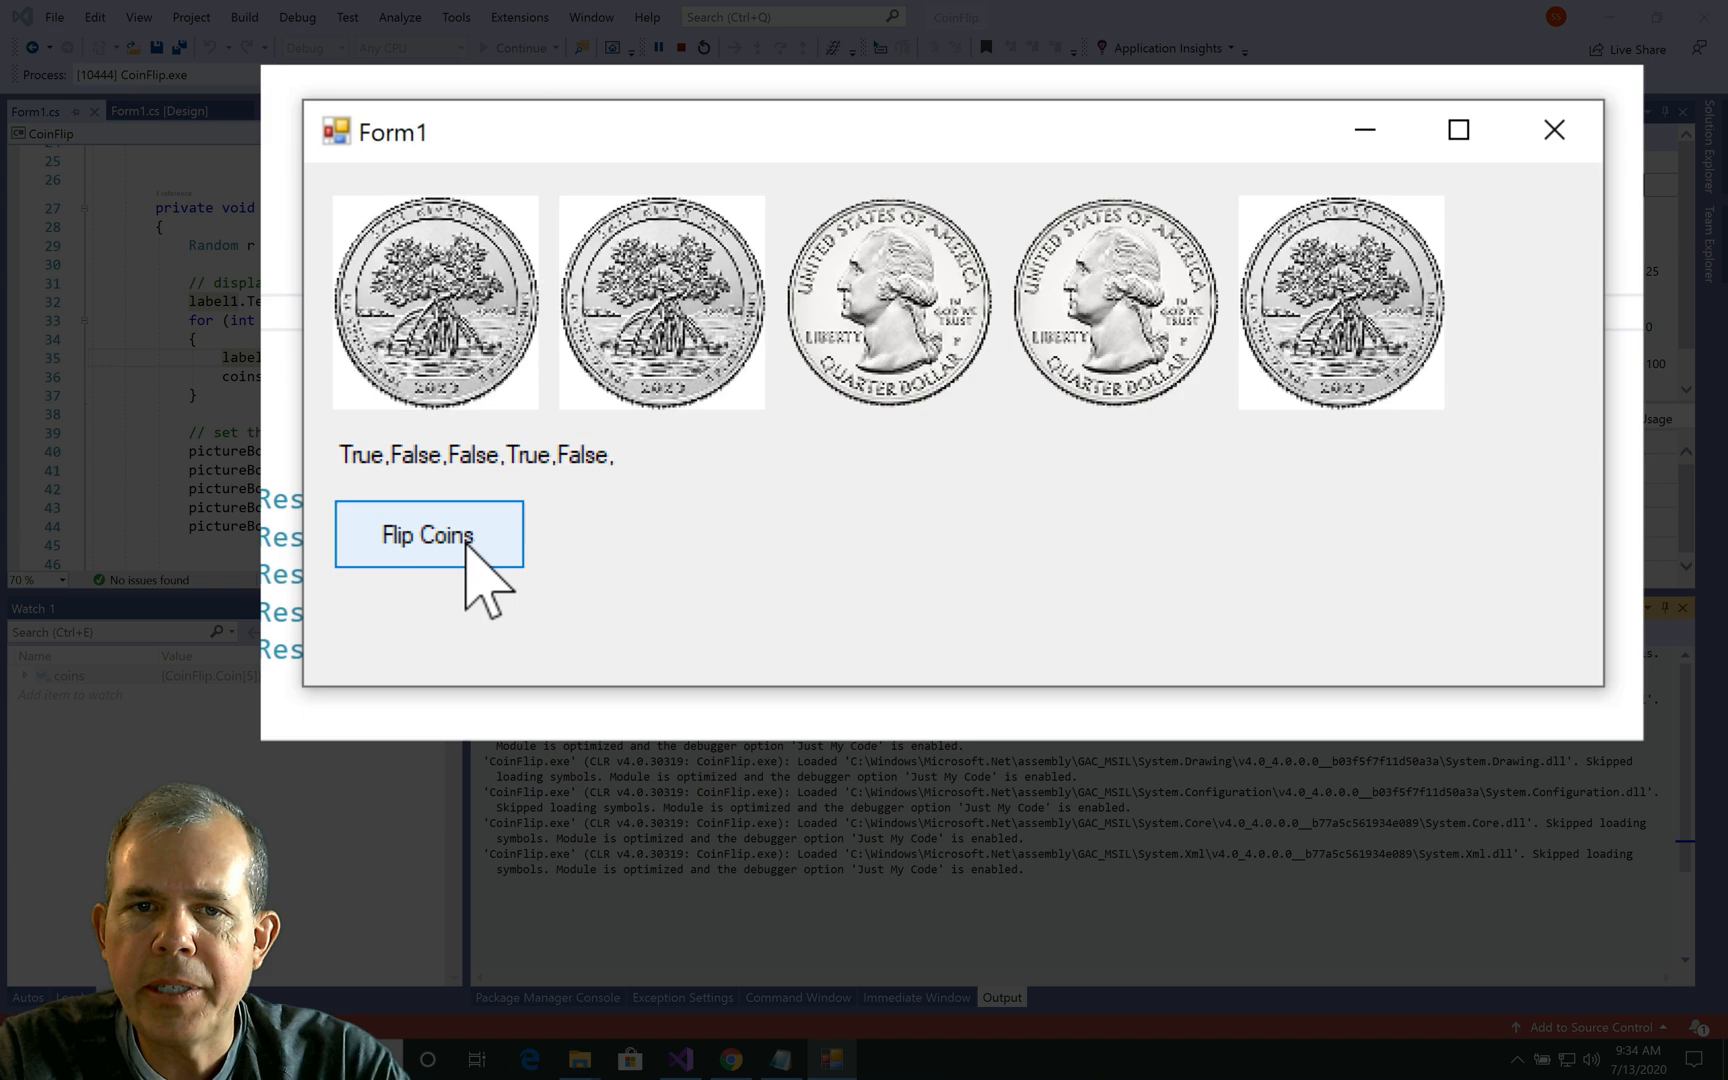
left_click(466, 545)
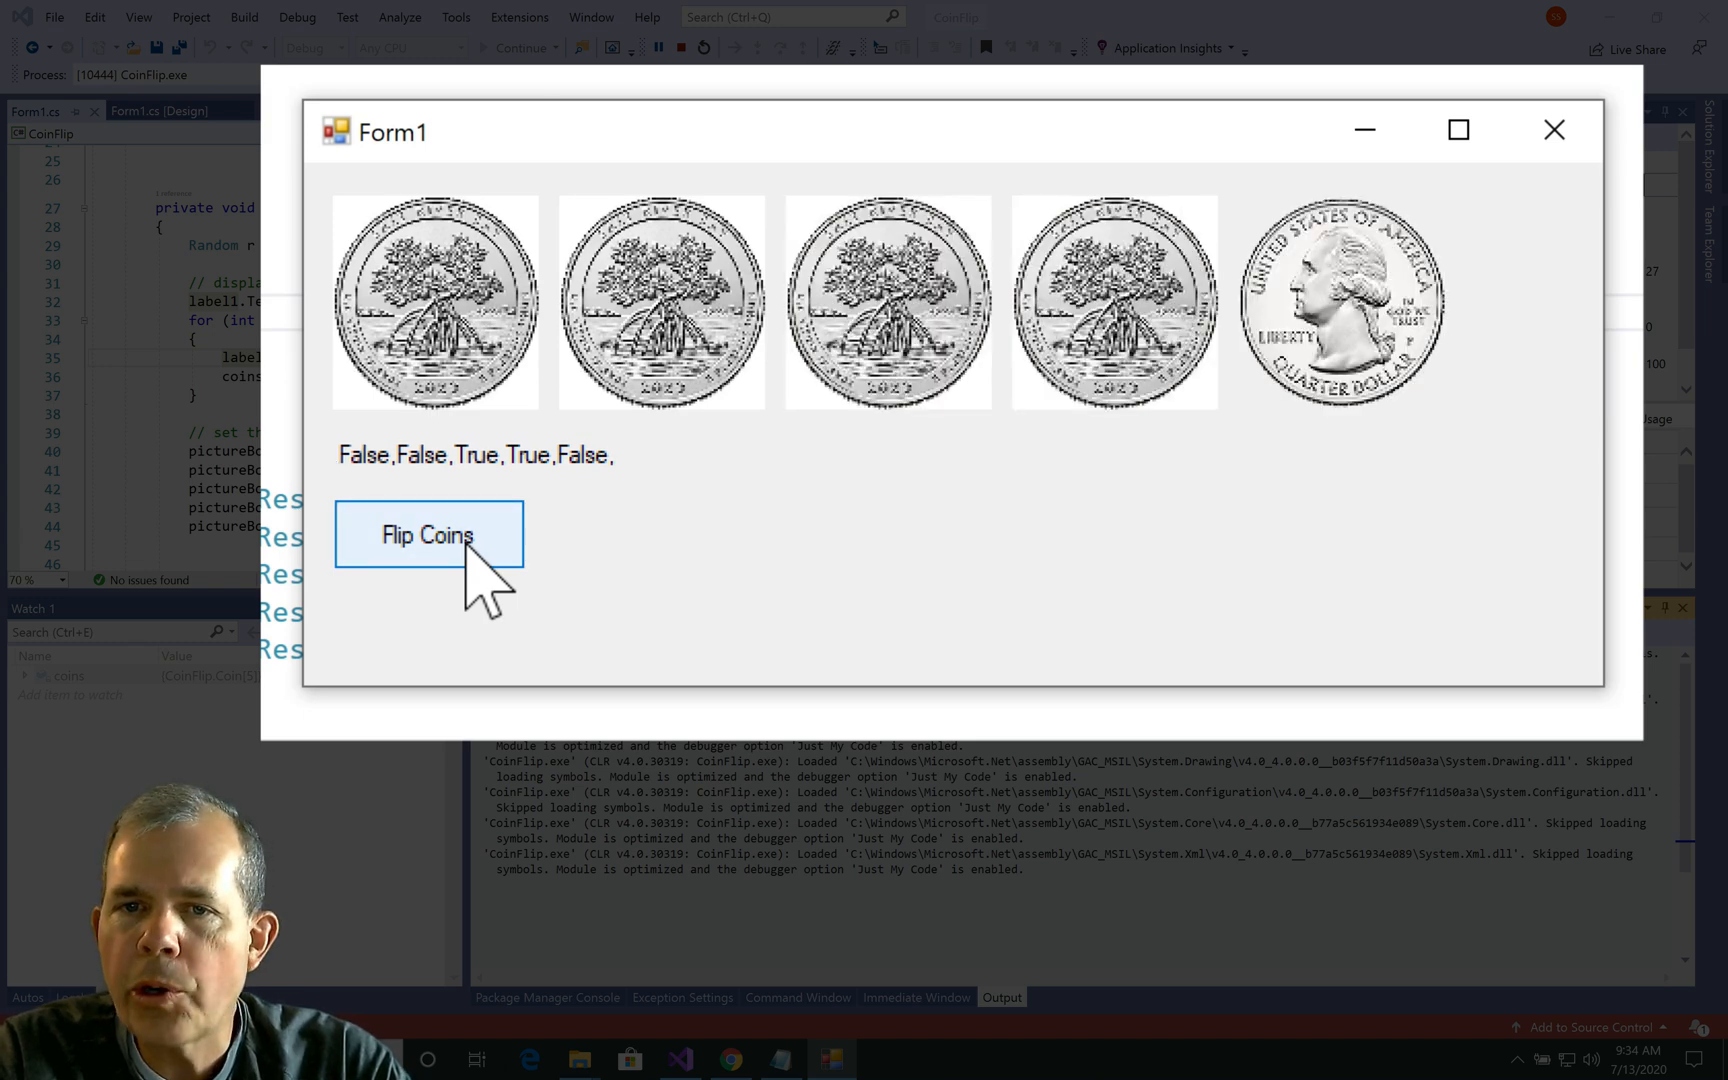
left_click(466, 545)
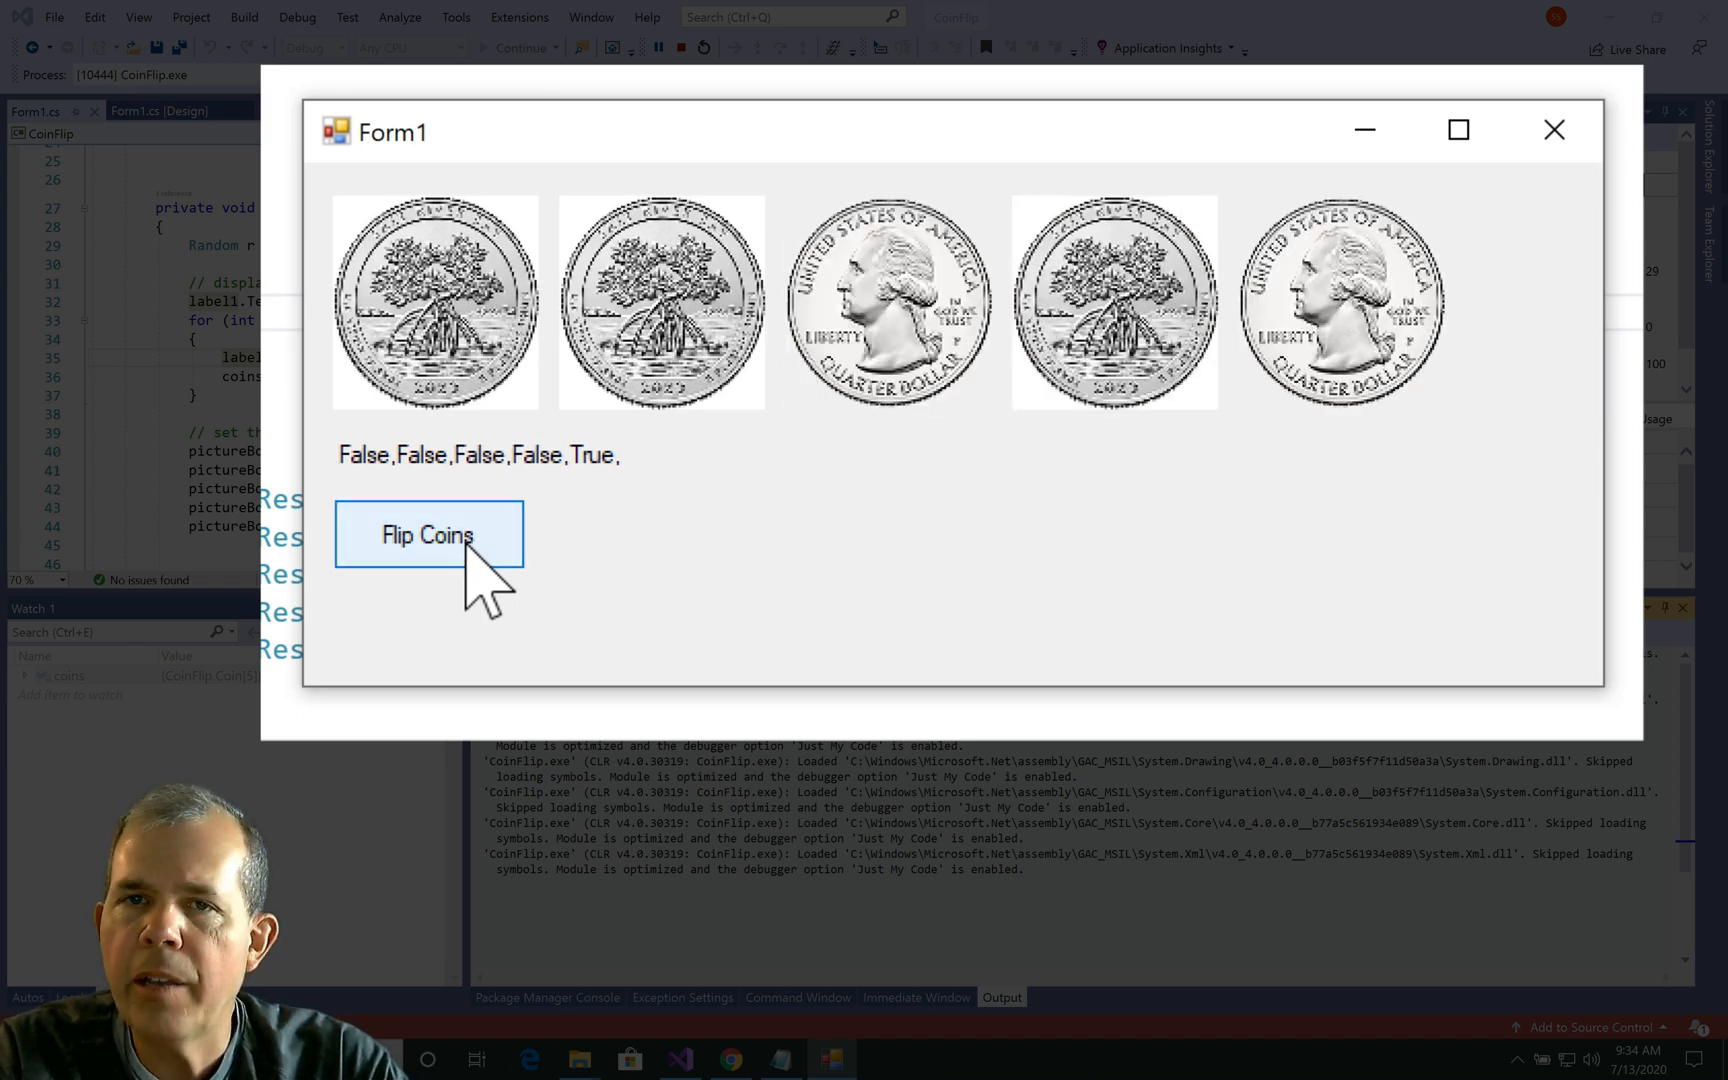
left_click(467, 544)
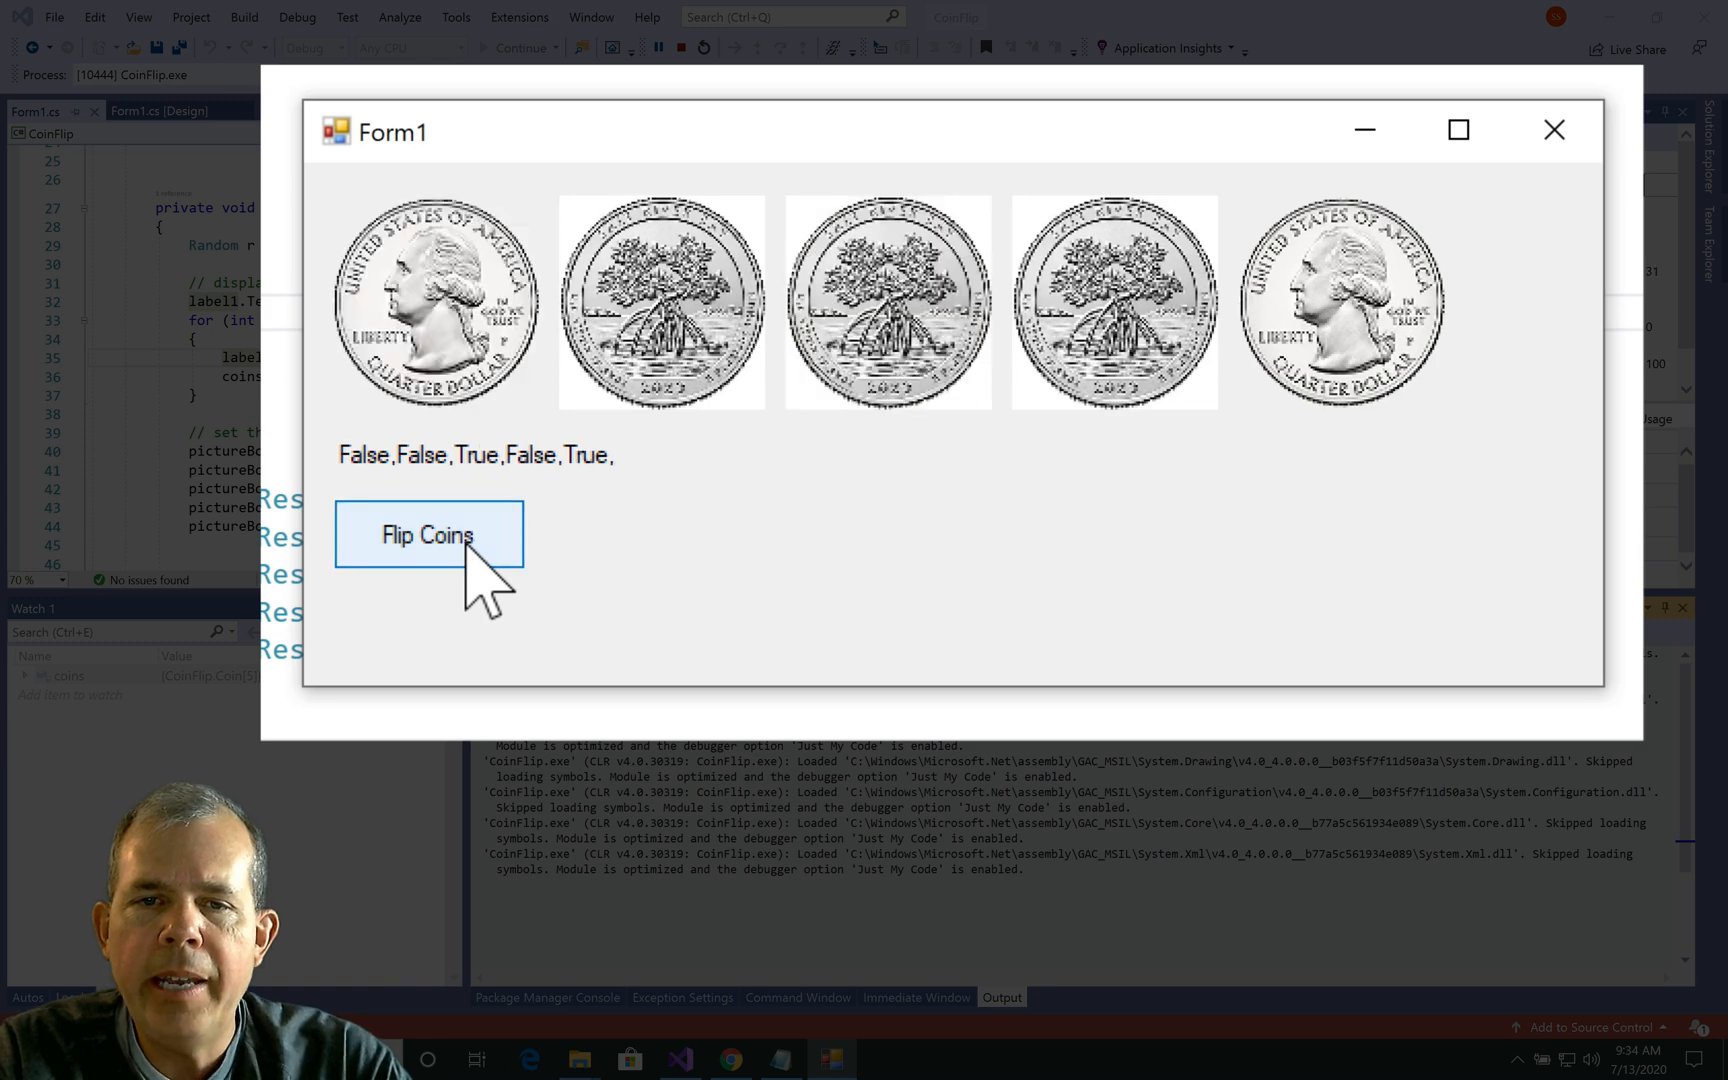
left_click(475, 534)
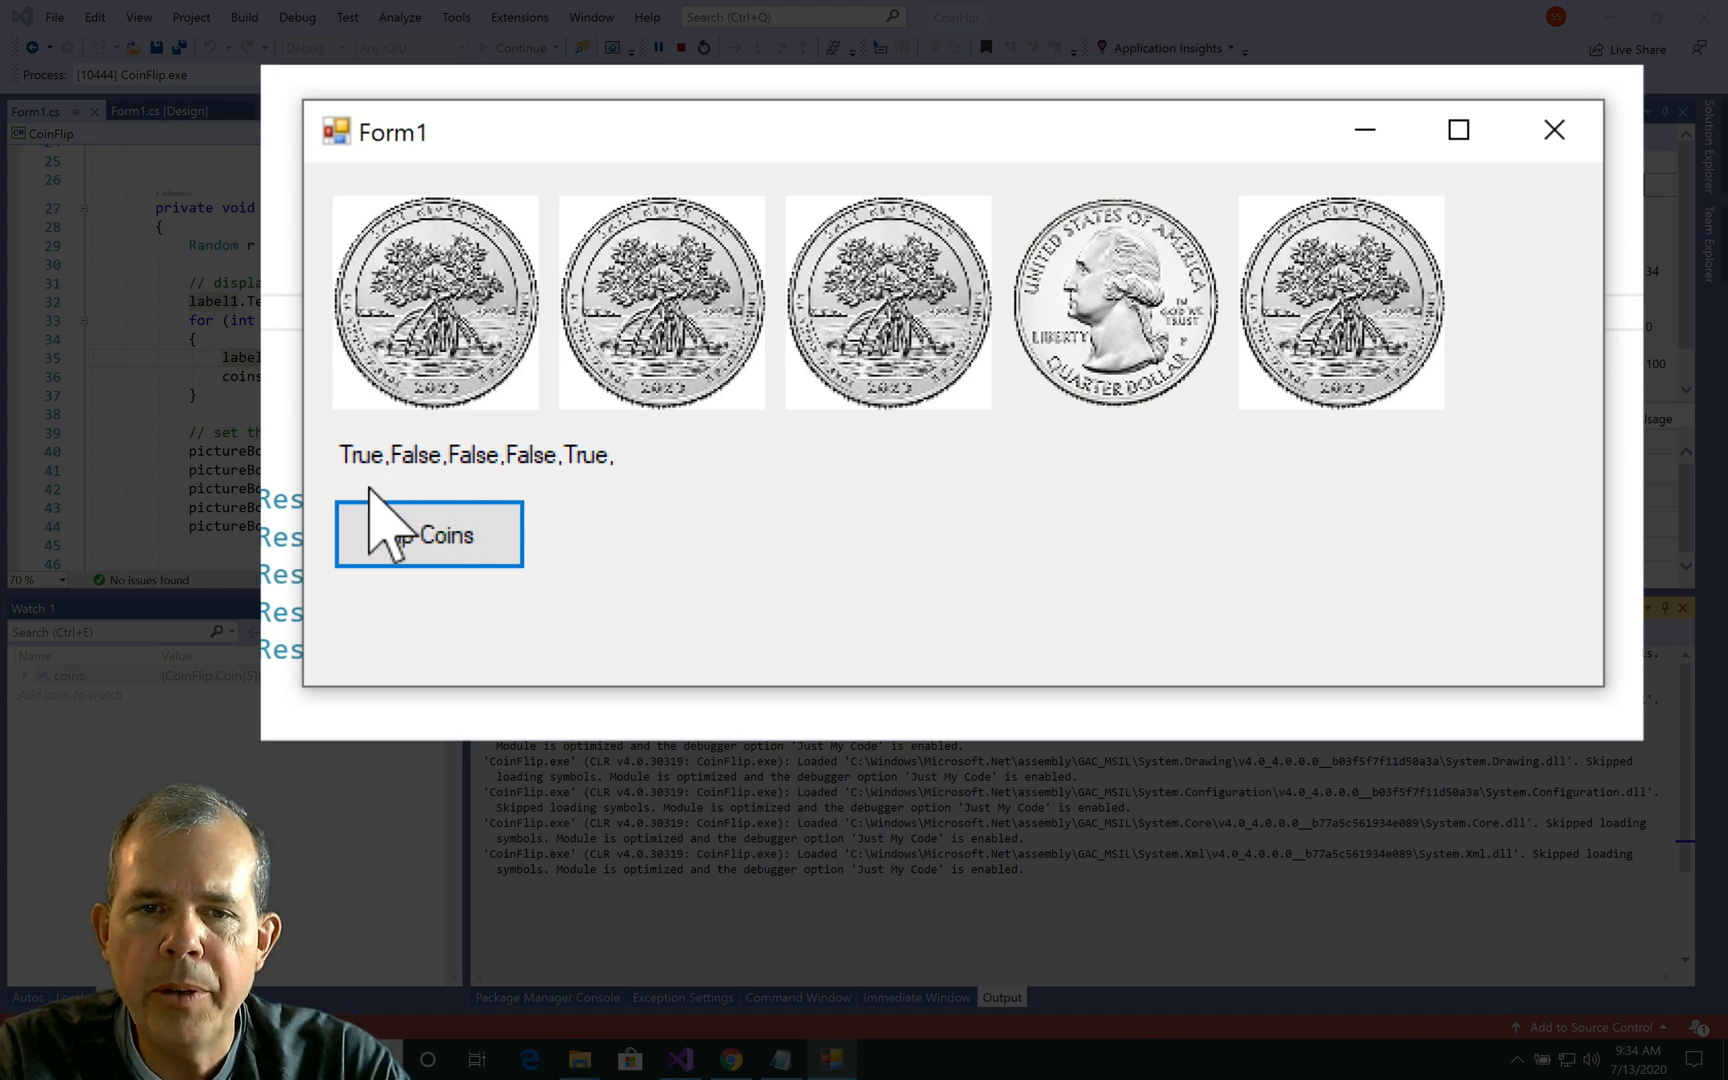
left_click(446, 522)
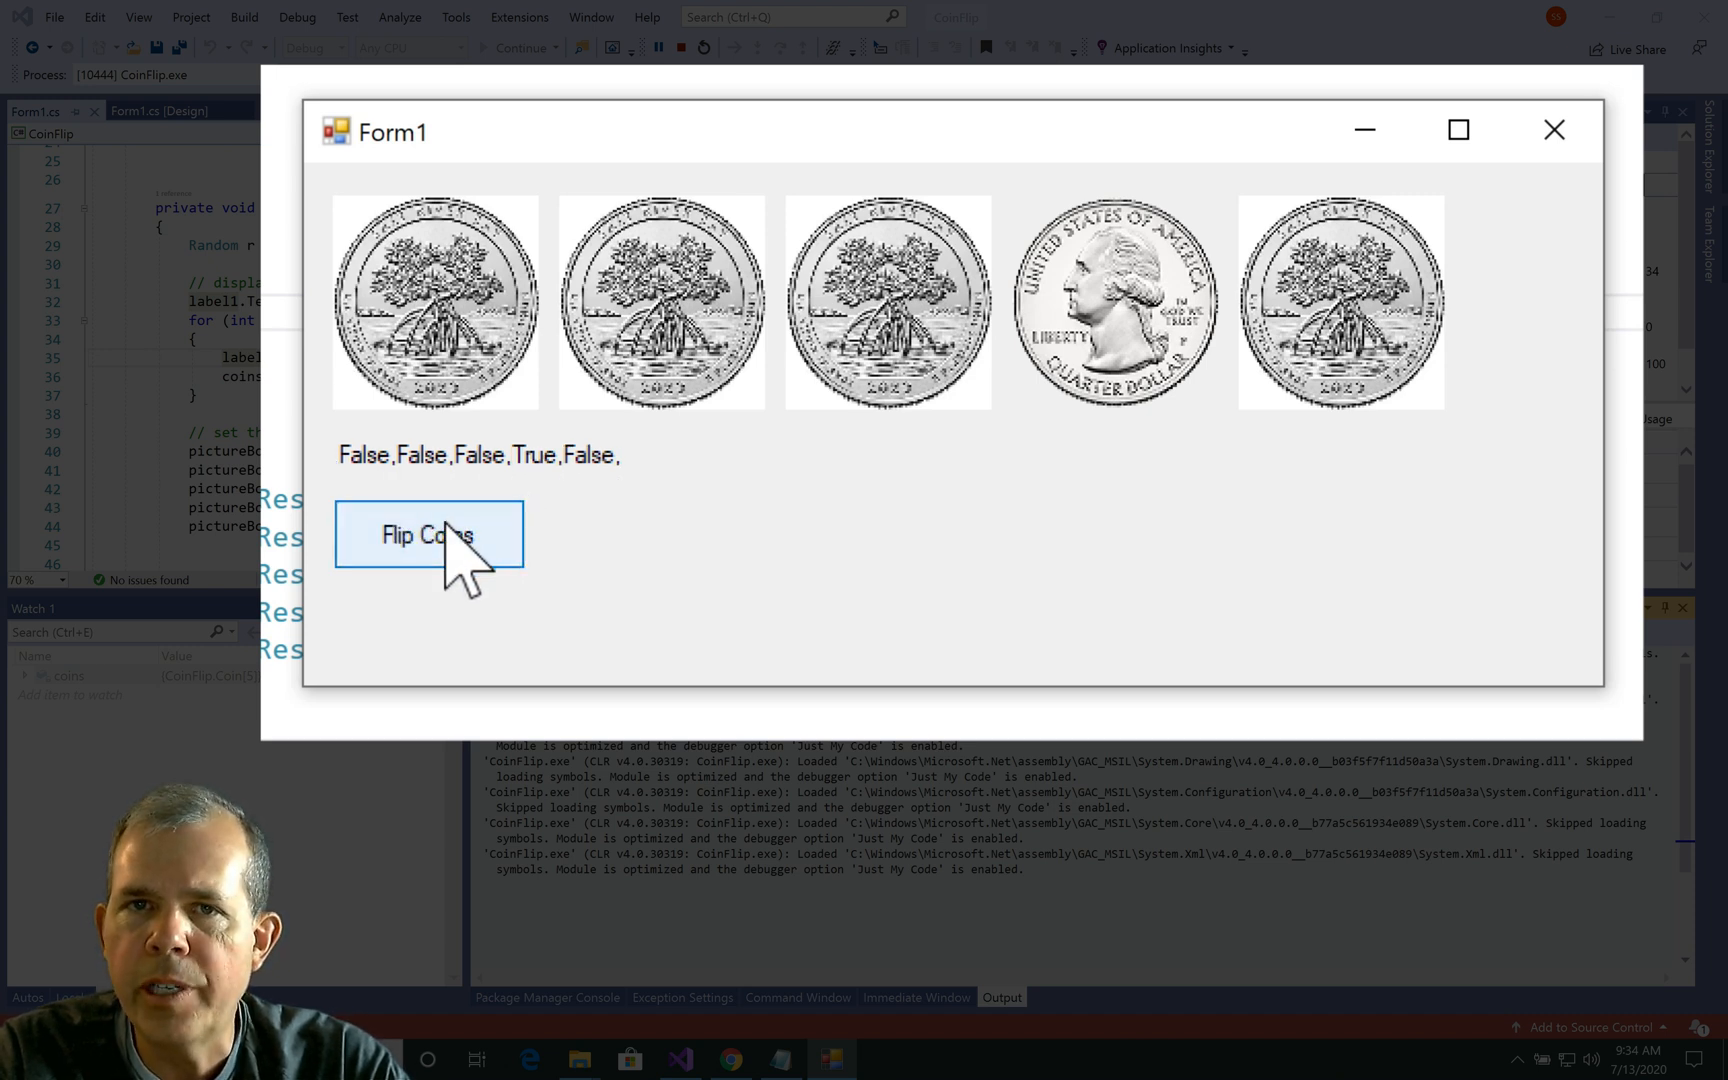
left_click(447, 522)
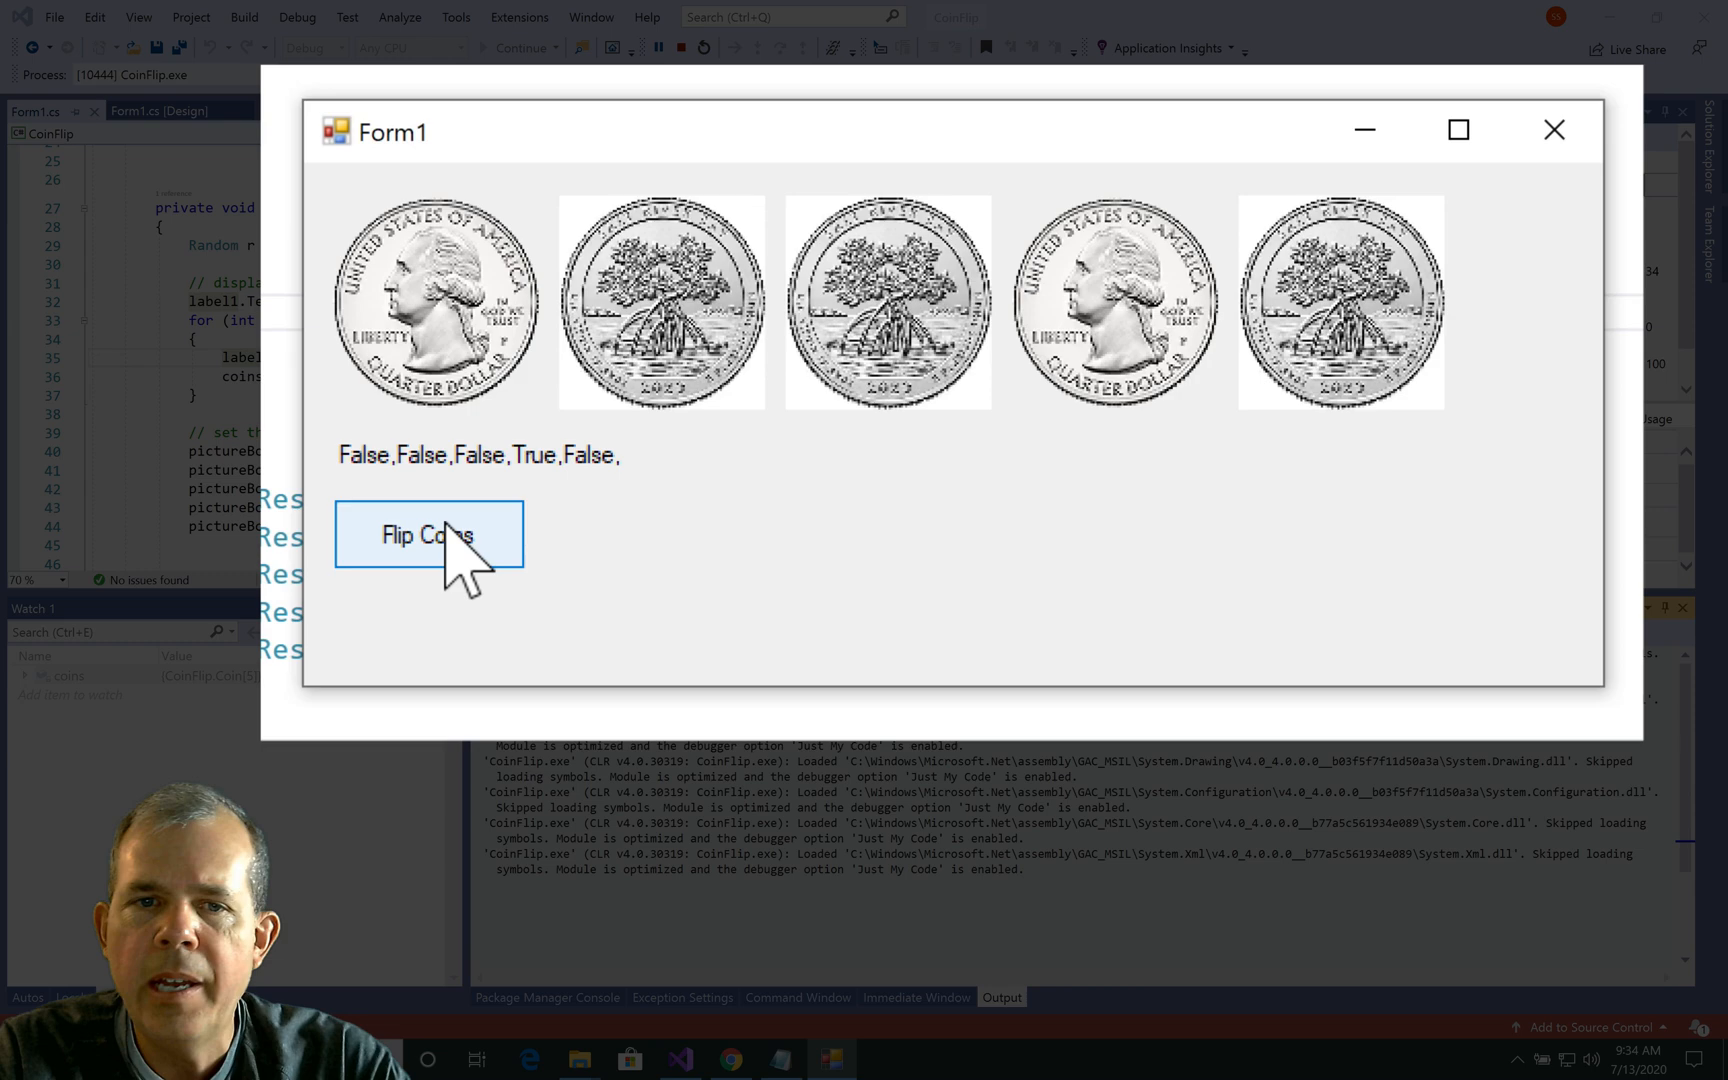
left_click(447, 523)
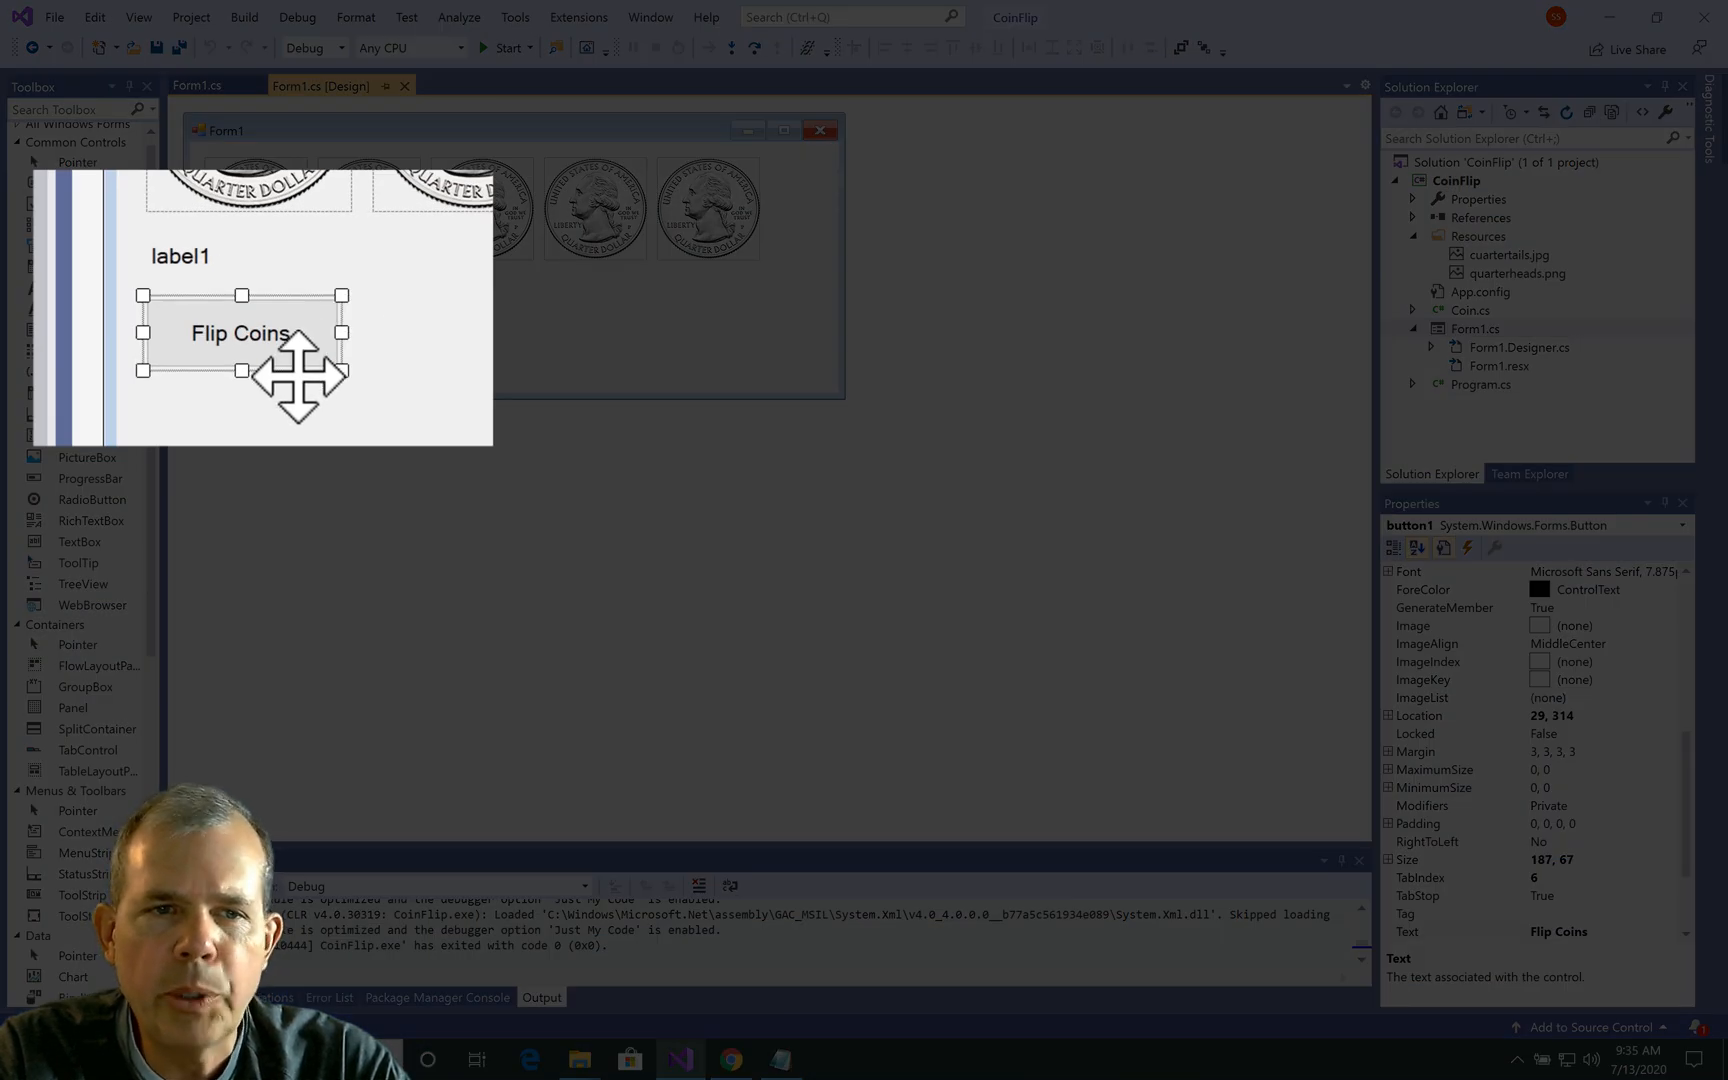
Step: Open the Flip Coins handler in Form1.cs and review the for loop and five pictureBox assignments
double_click(299, 365)
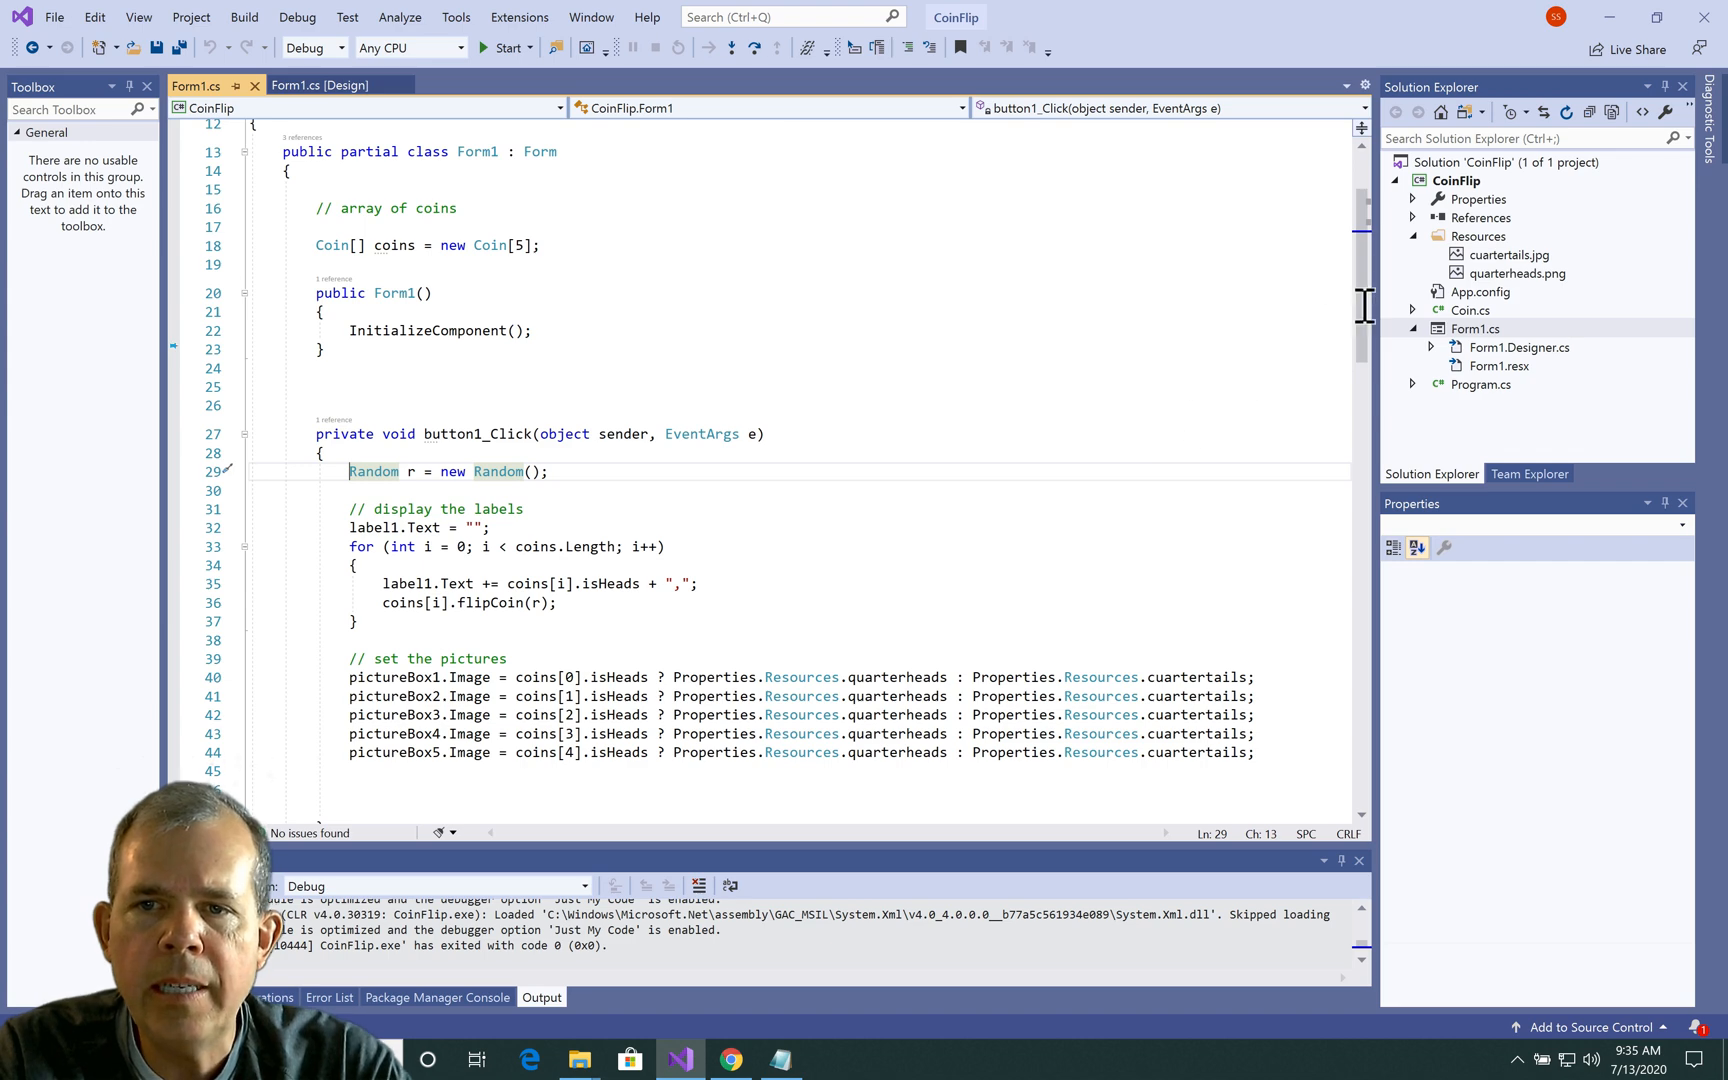
left_click_drag(1364, 306, 1375, 345)
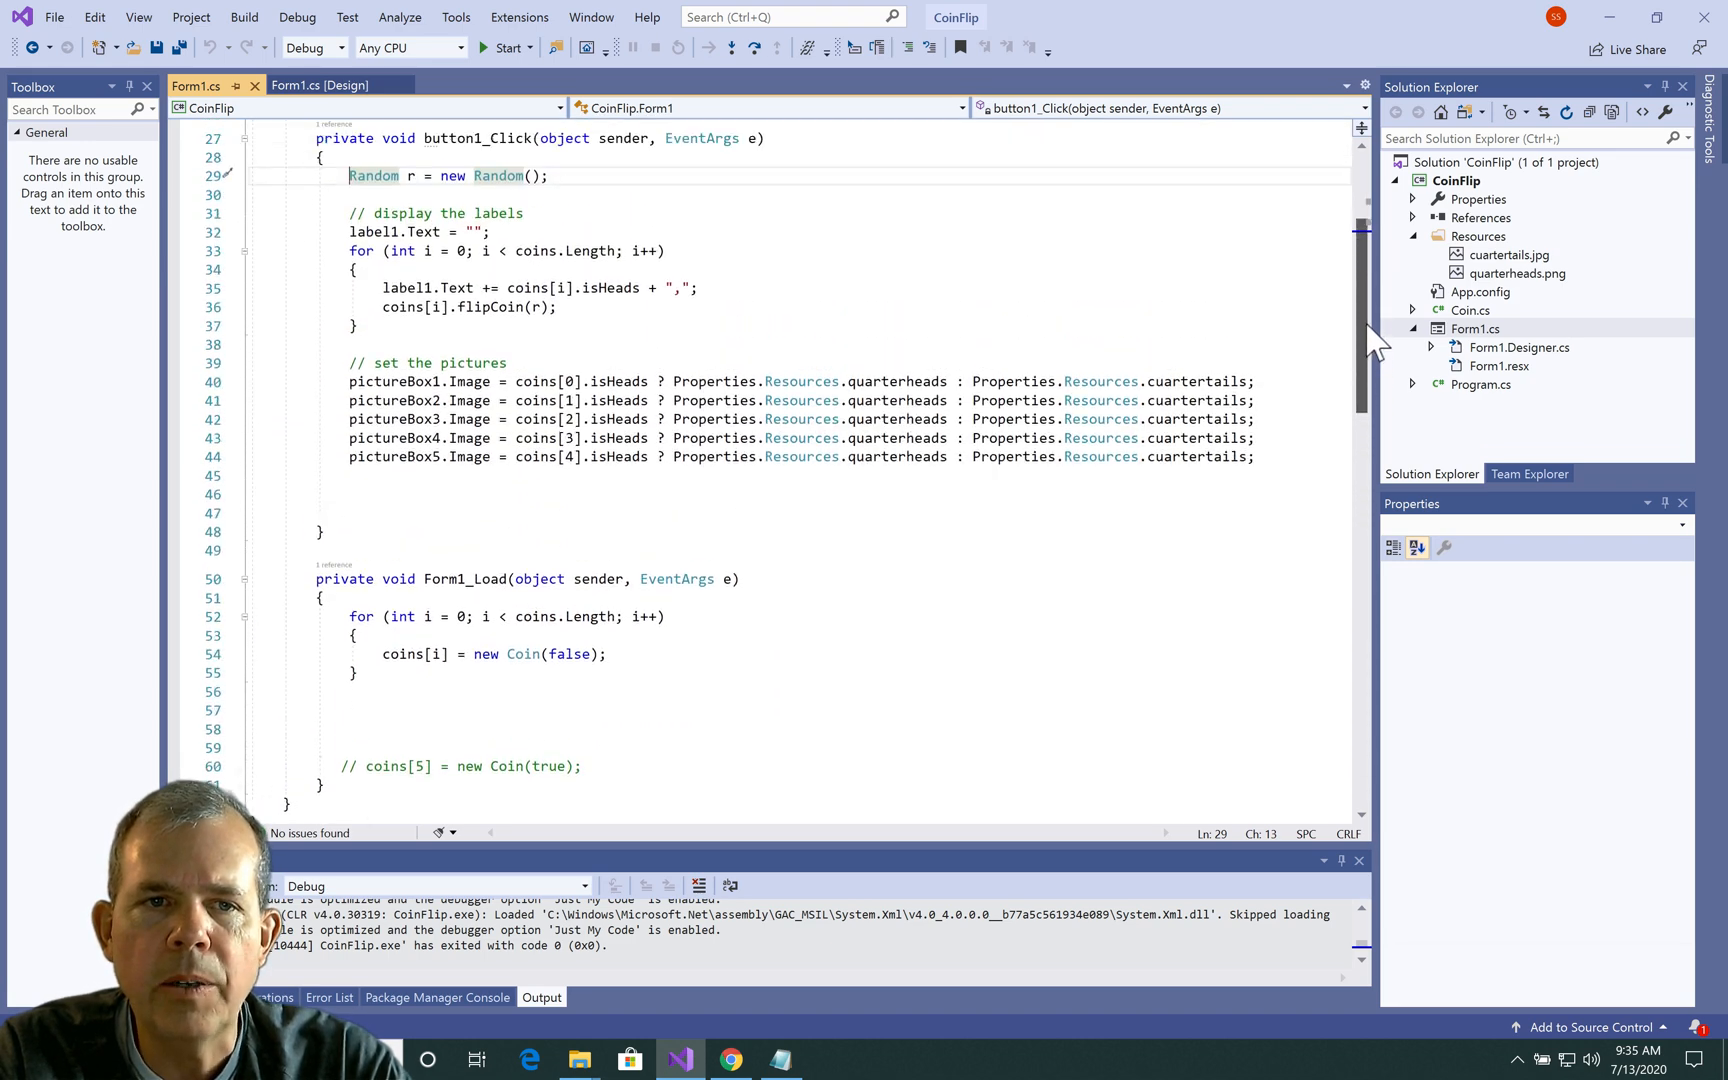
scroll(1374, 345, "up", 3)
left_click(501, 340)
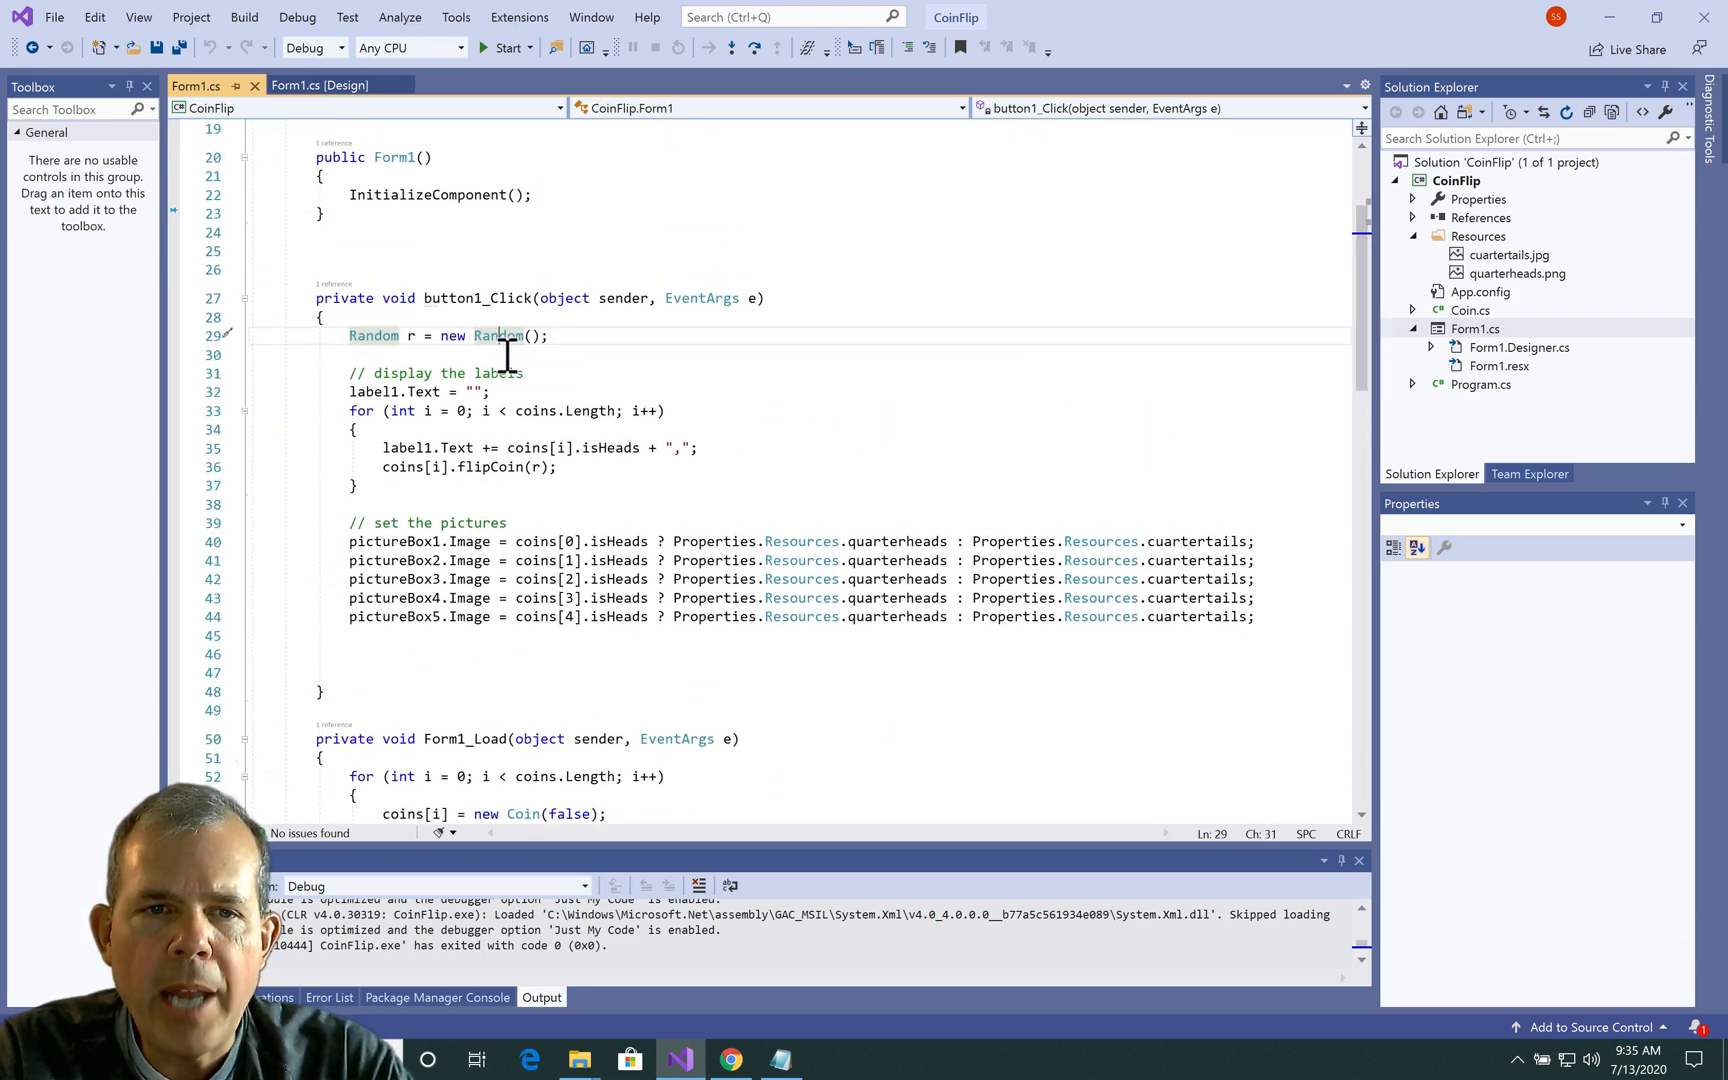
left_click_drag(350, 392, 392, 392)
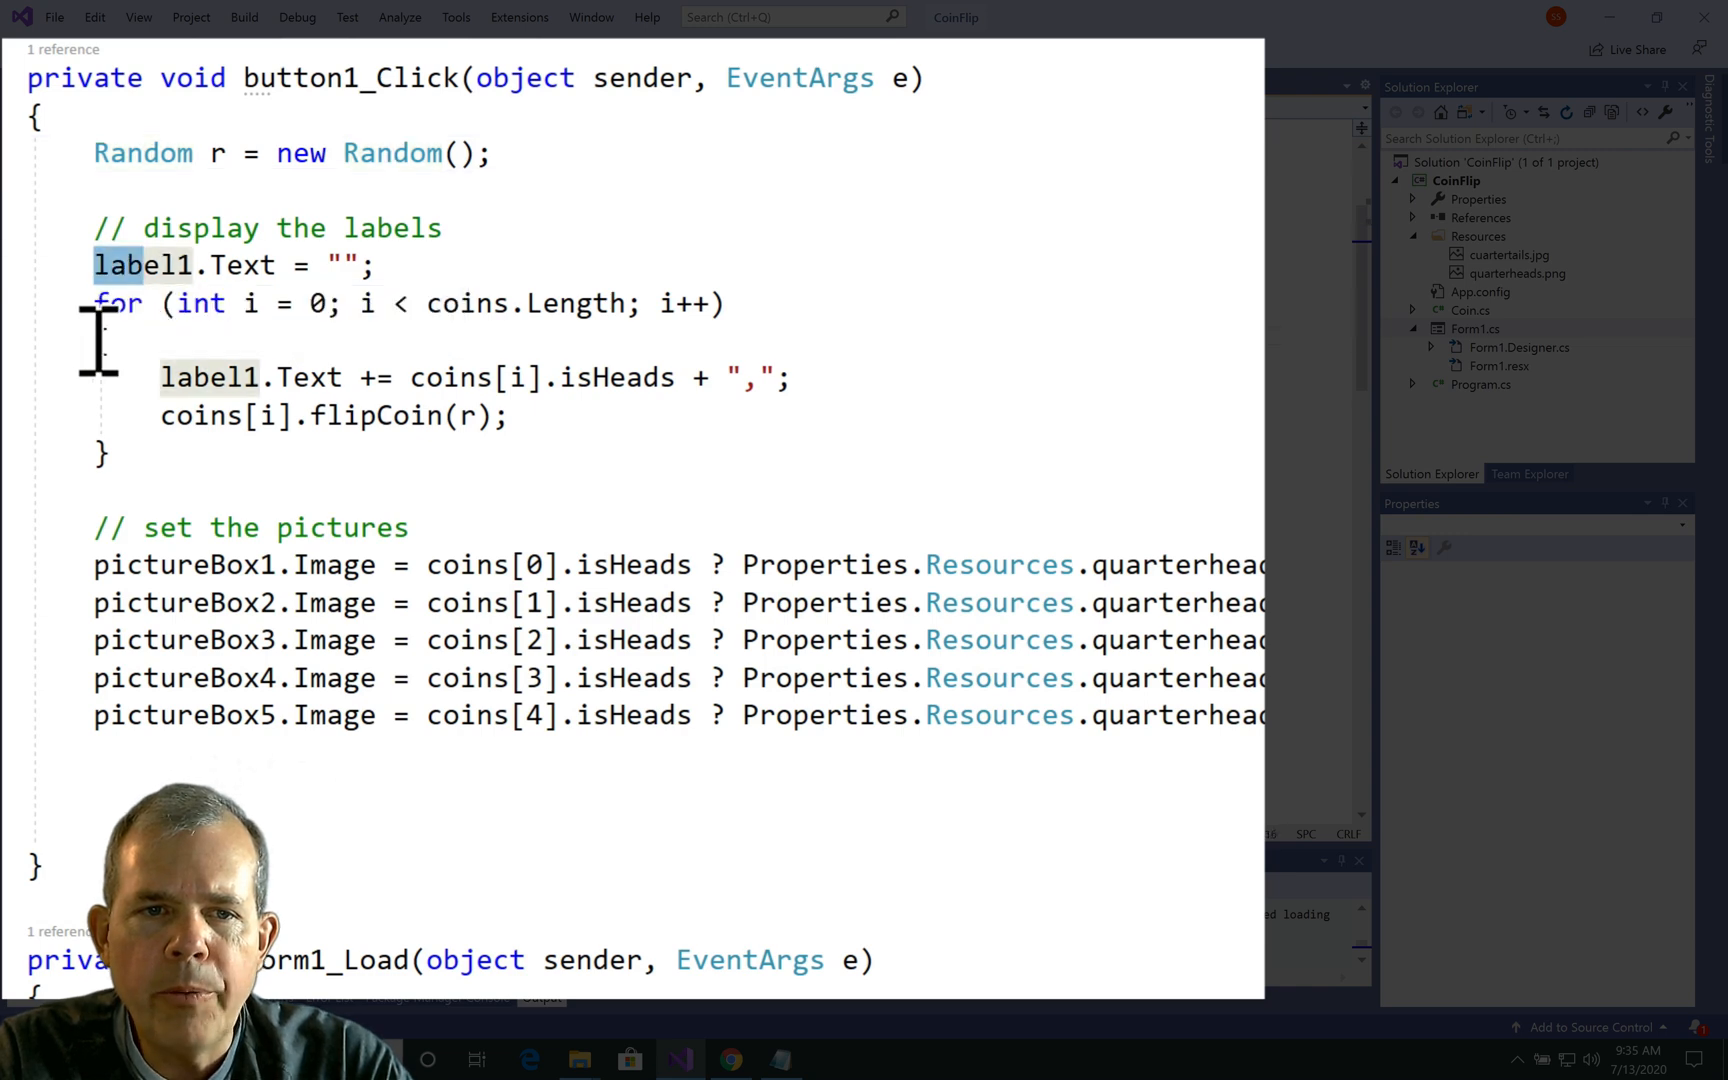
left_click_drag(63, 303, 180, 476)
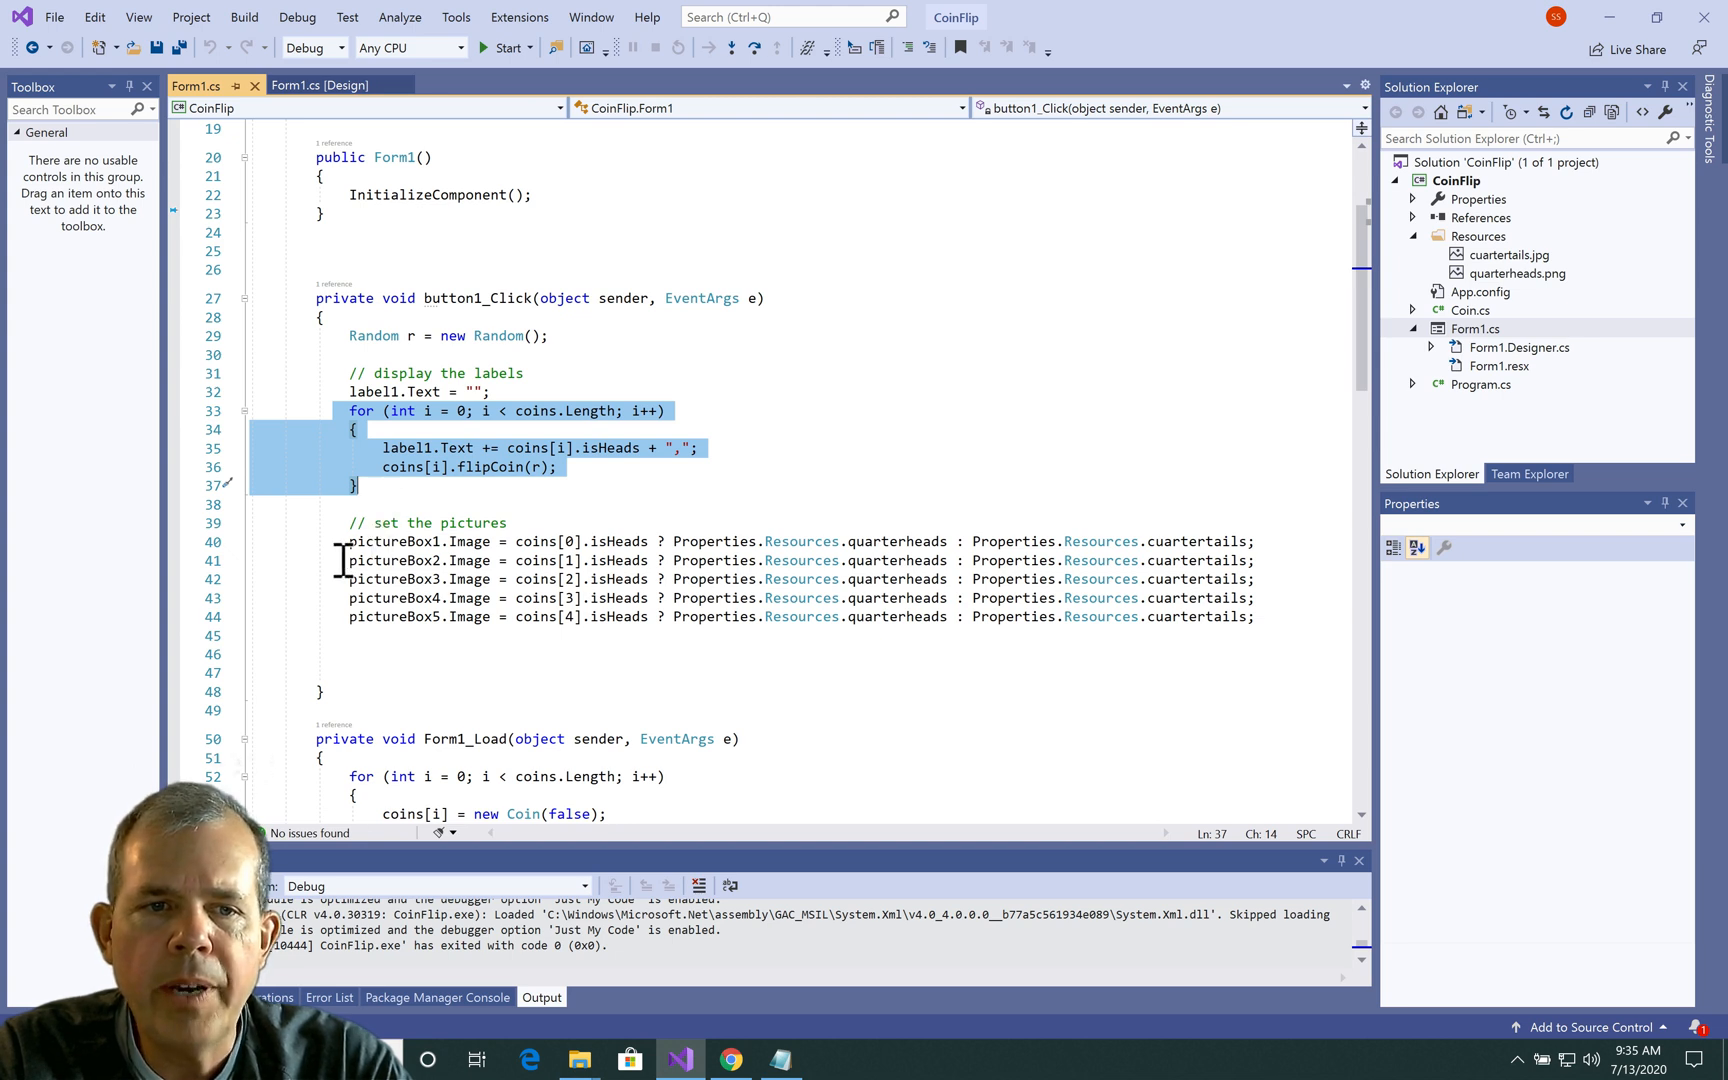
left_click_drag(336, 541, 360, 644)
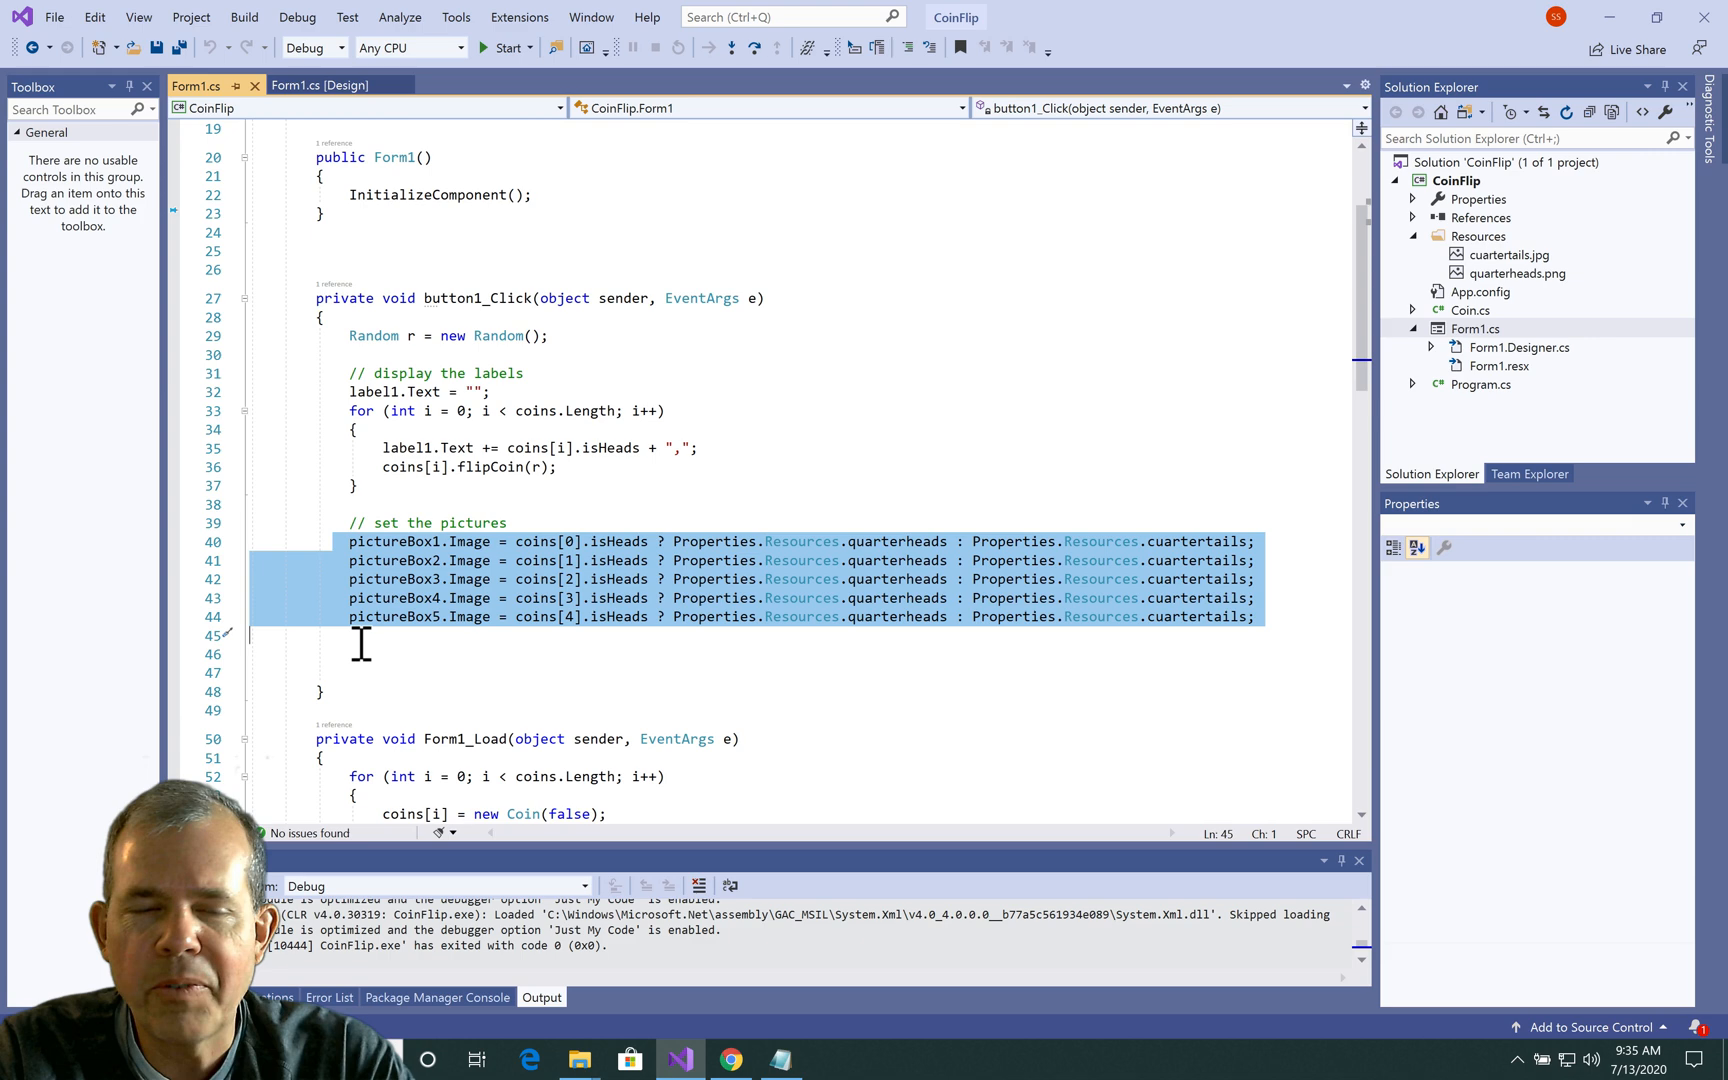
scroll(540, 621, "up", 6)
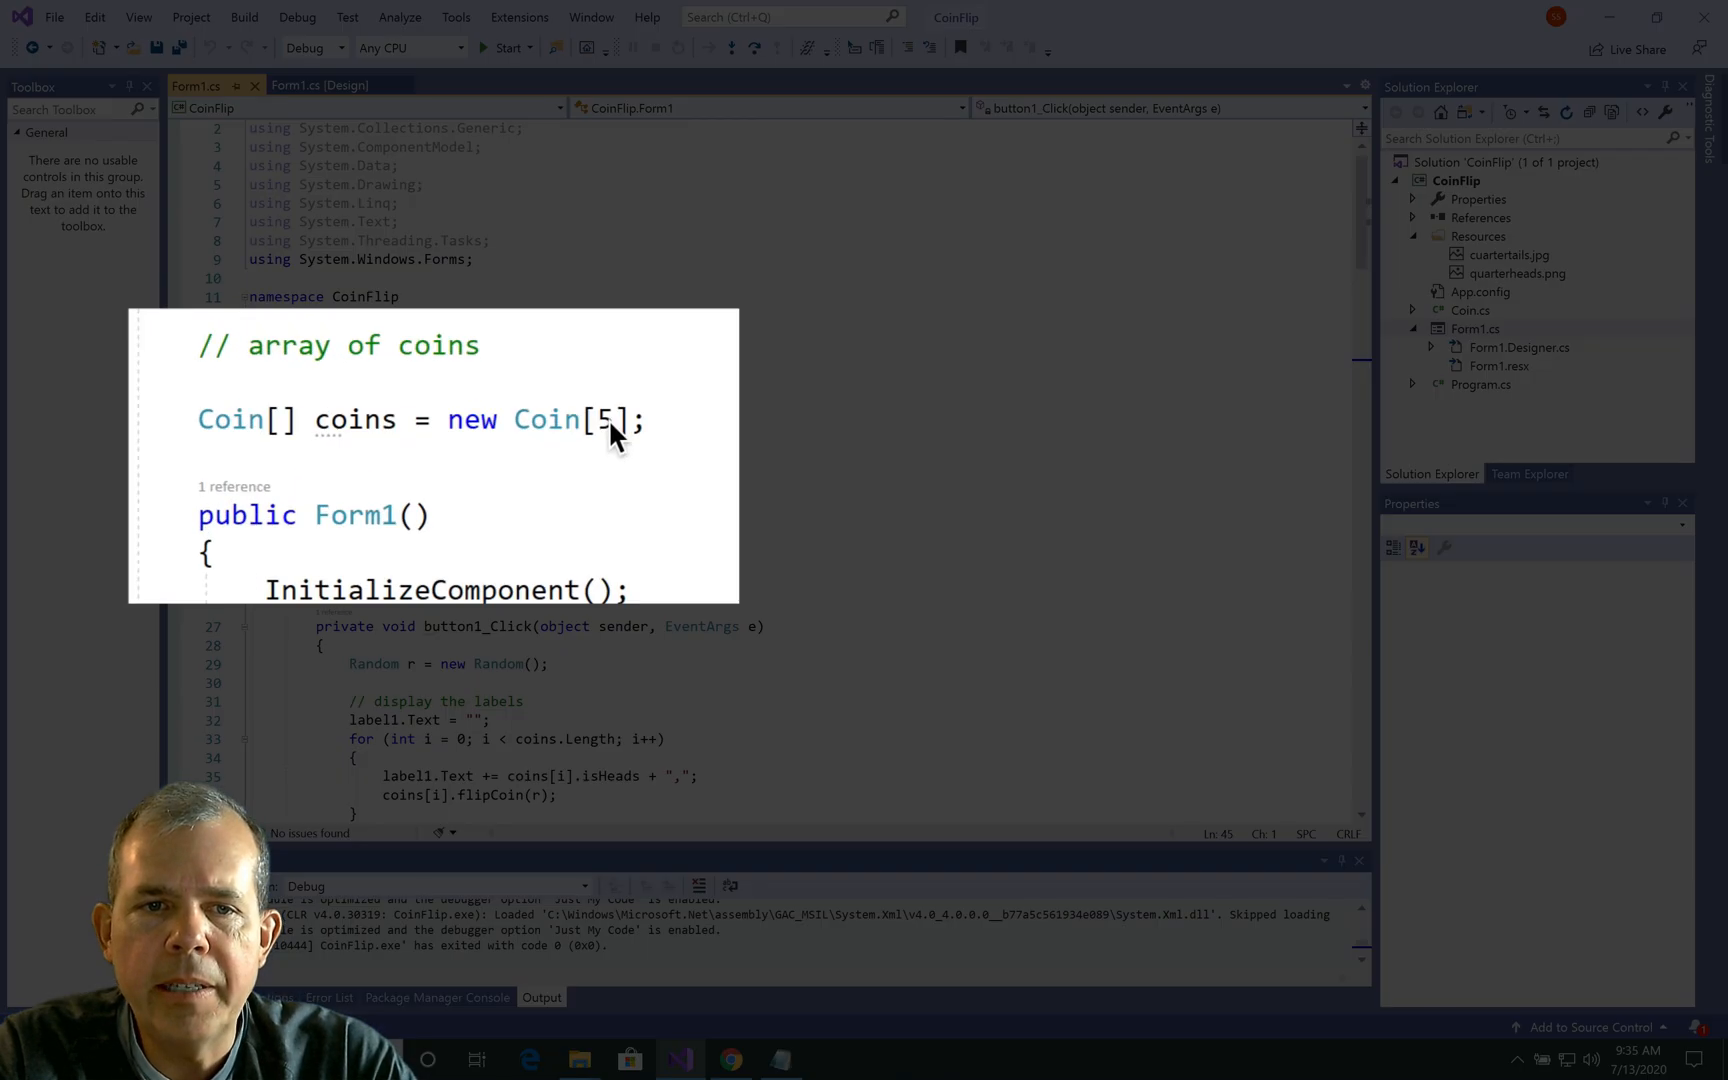
Step: Change the coins array to new Coin[4] and run CoinFlip under the debugger
left_click(524, 439)
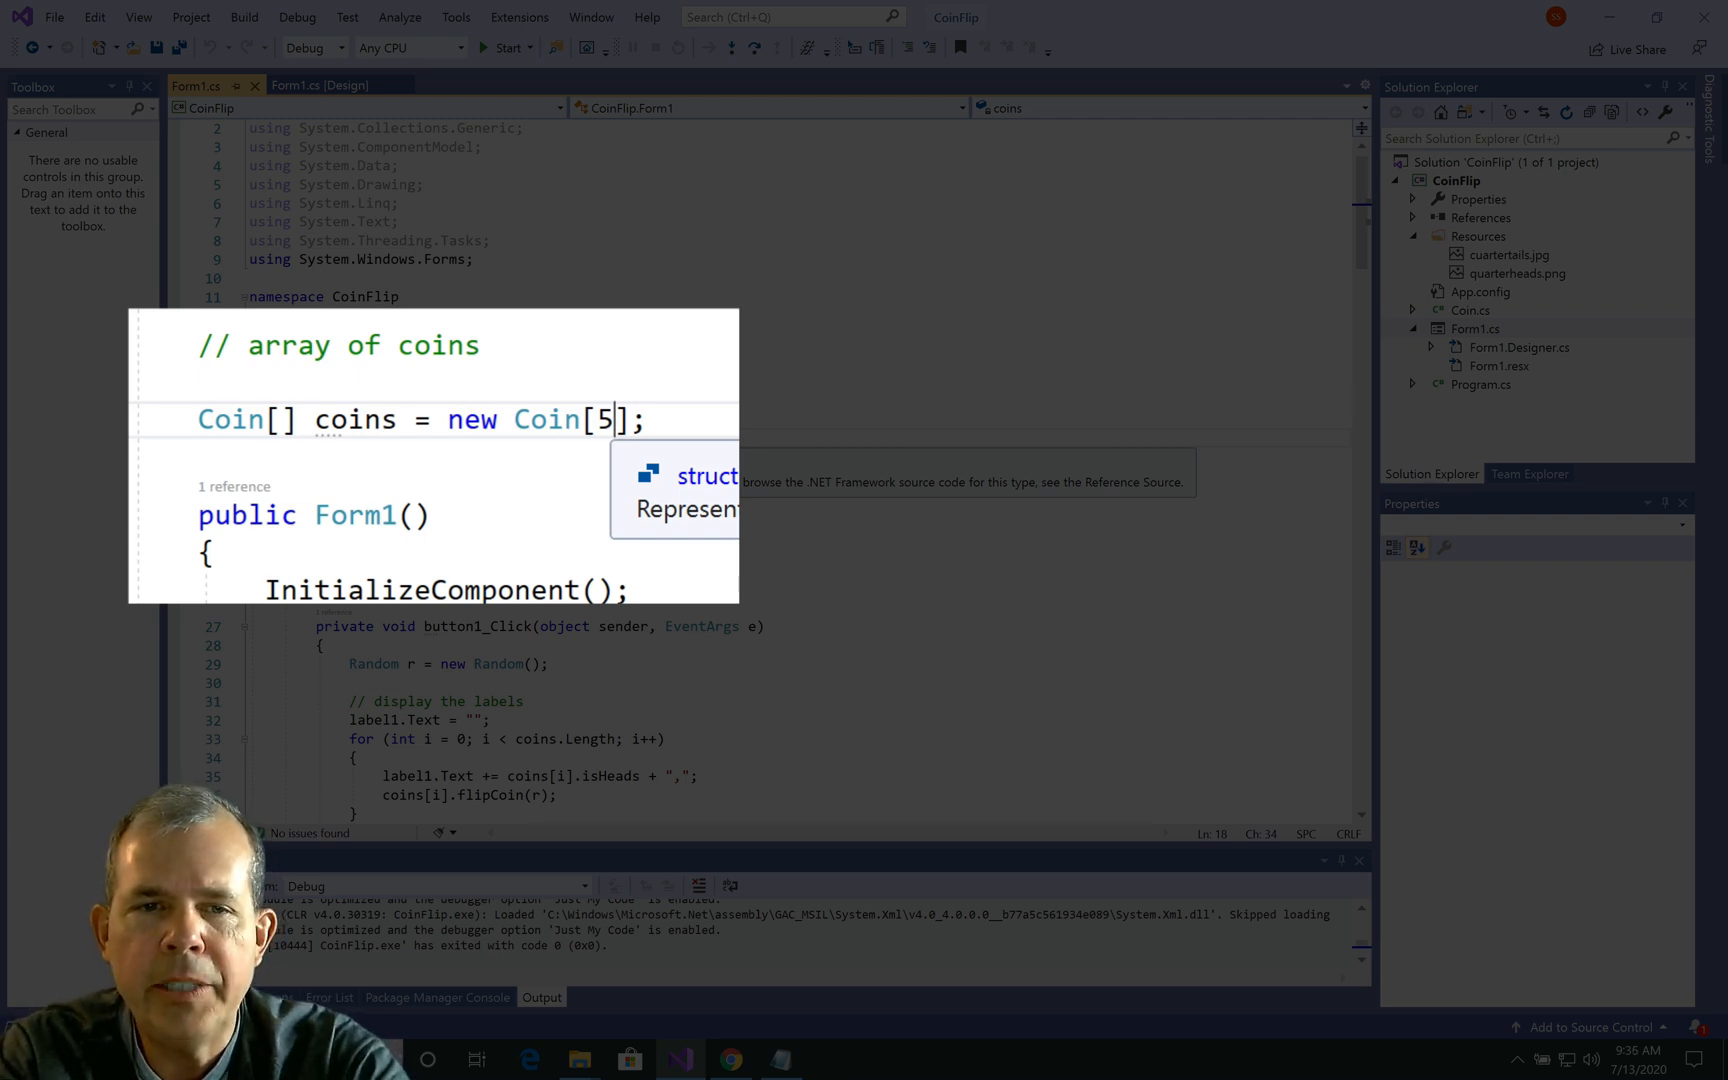
key("BackSpace")
type("4")
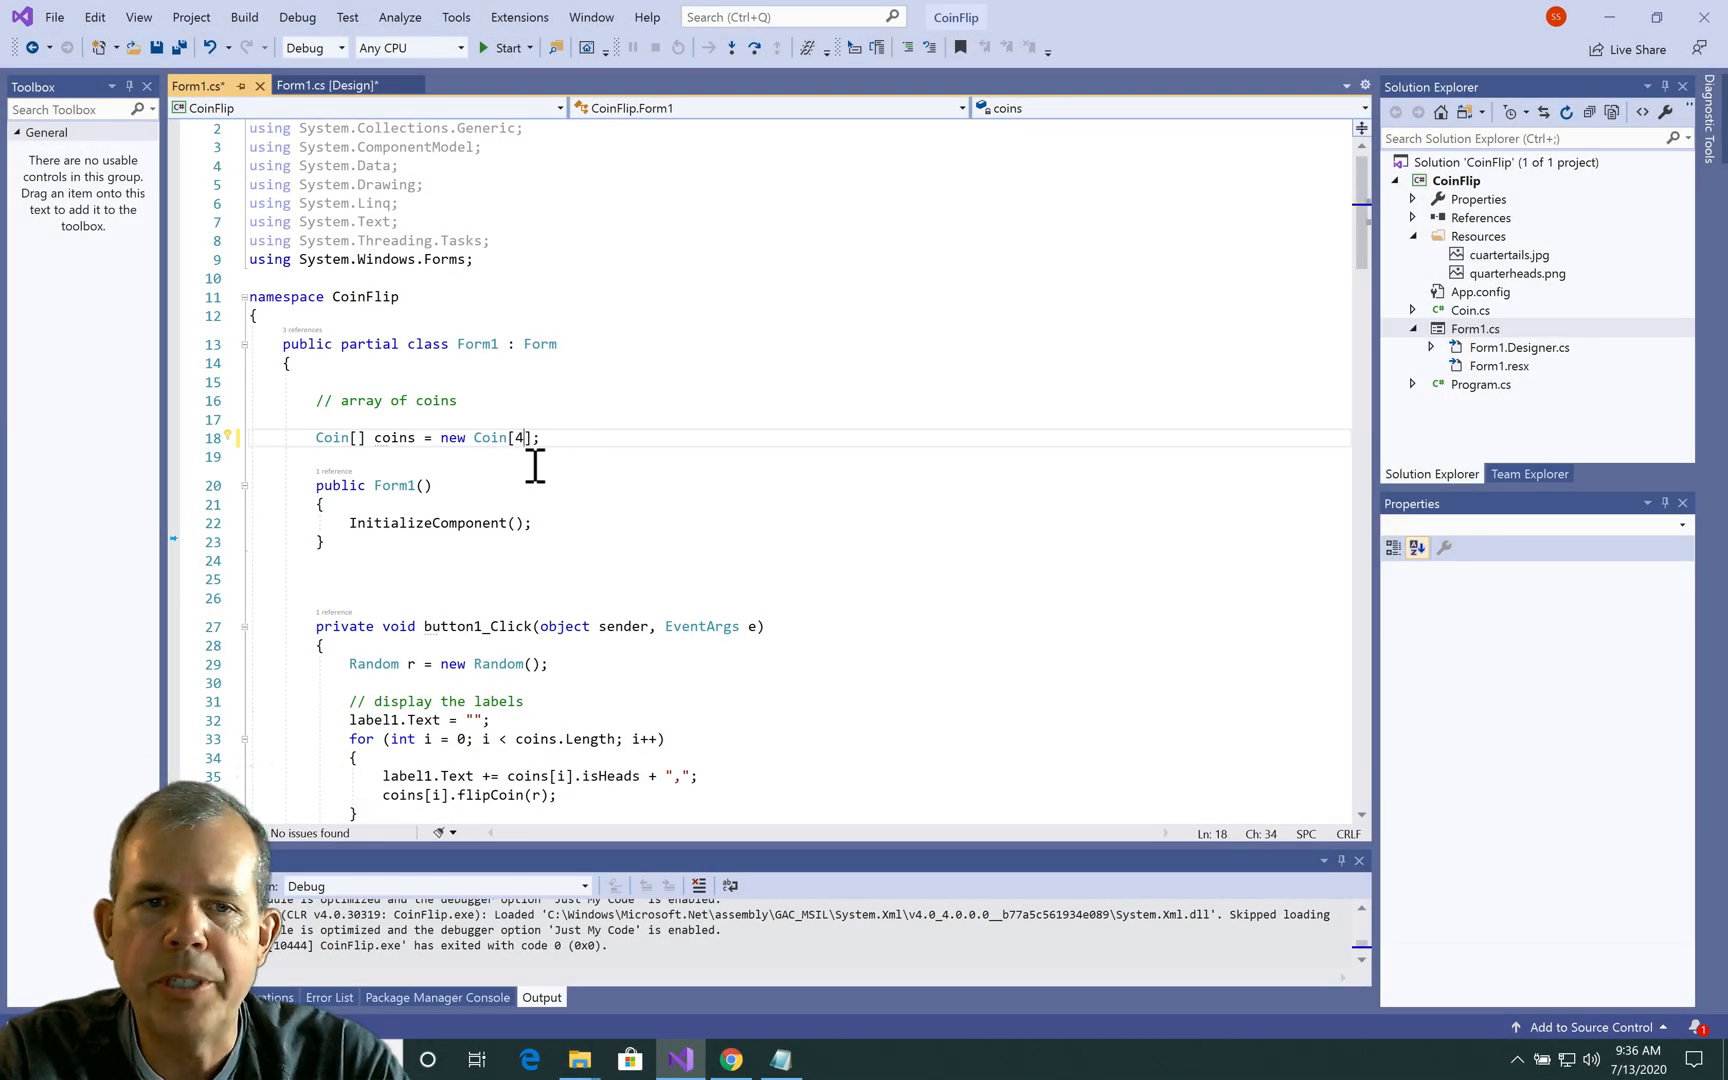
left_click(507, 47)
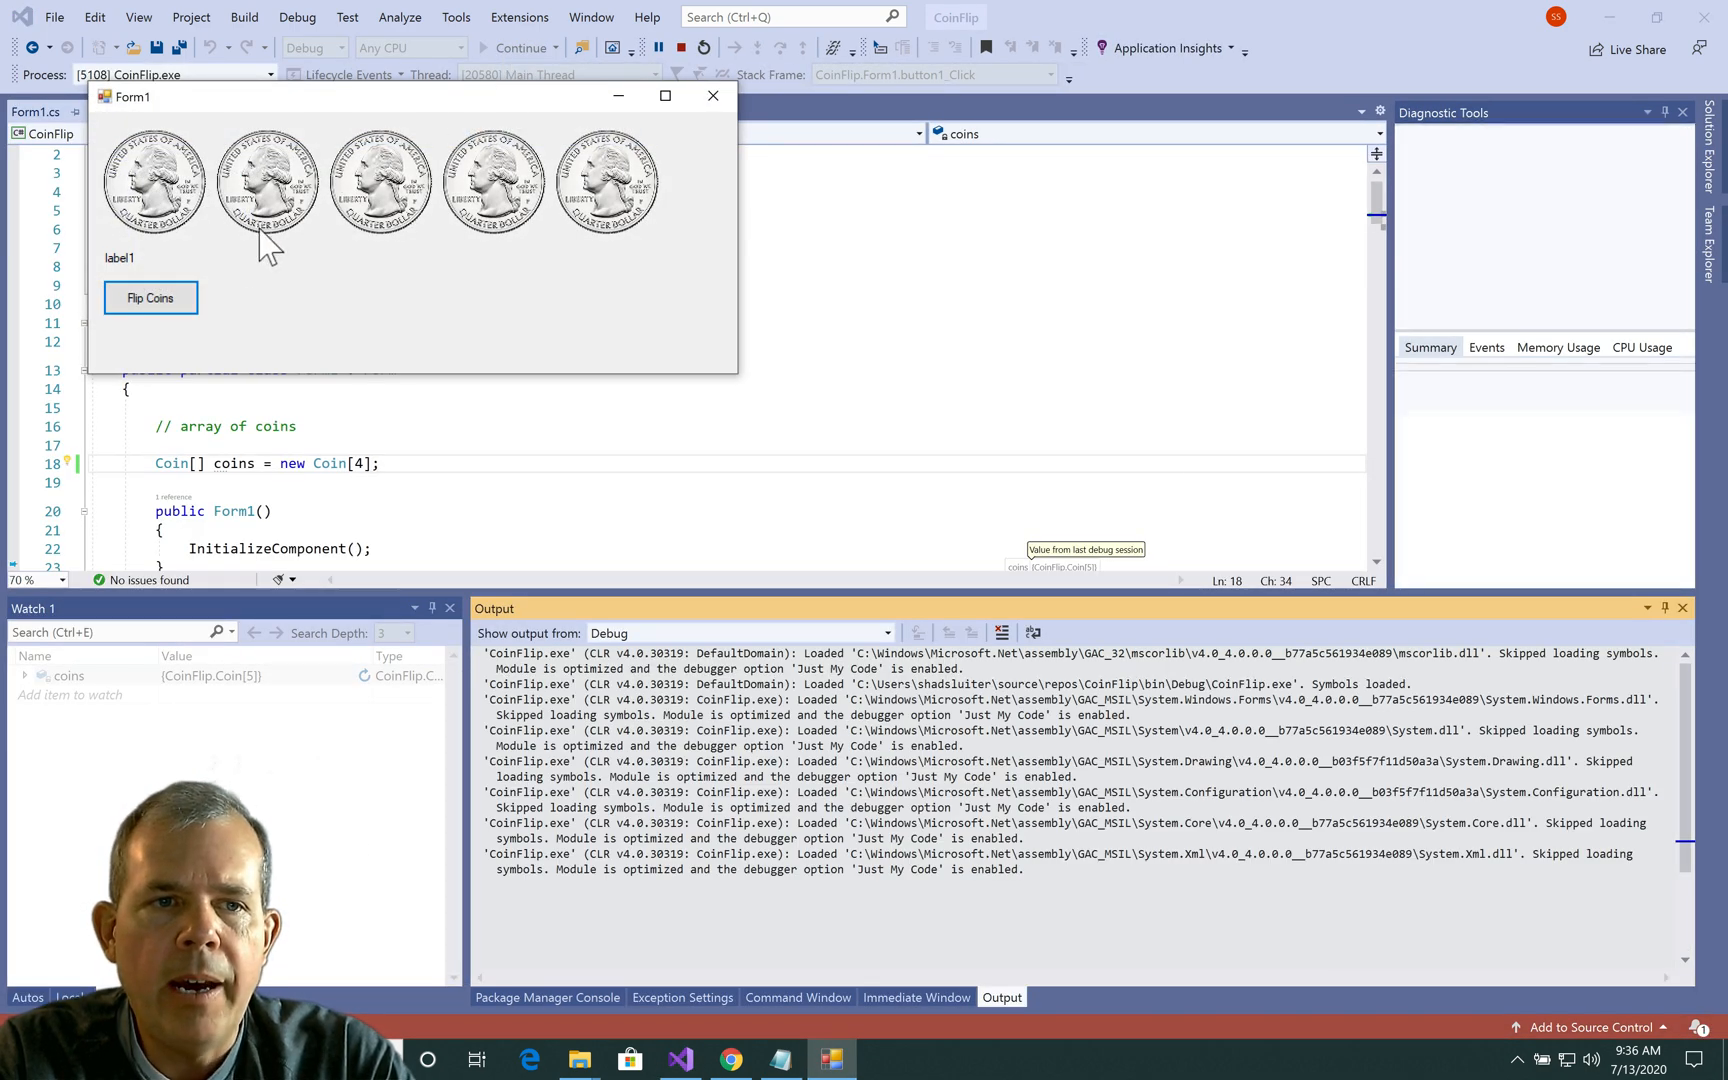
Step: Flip the coins to trigger the IndexOutOfRangeException on coins[4] and expand coins showing only [0]–[3]
left_click(178, 300)
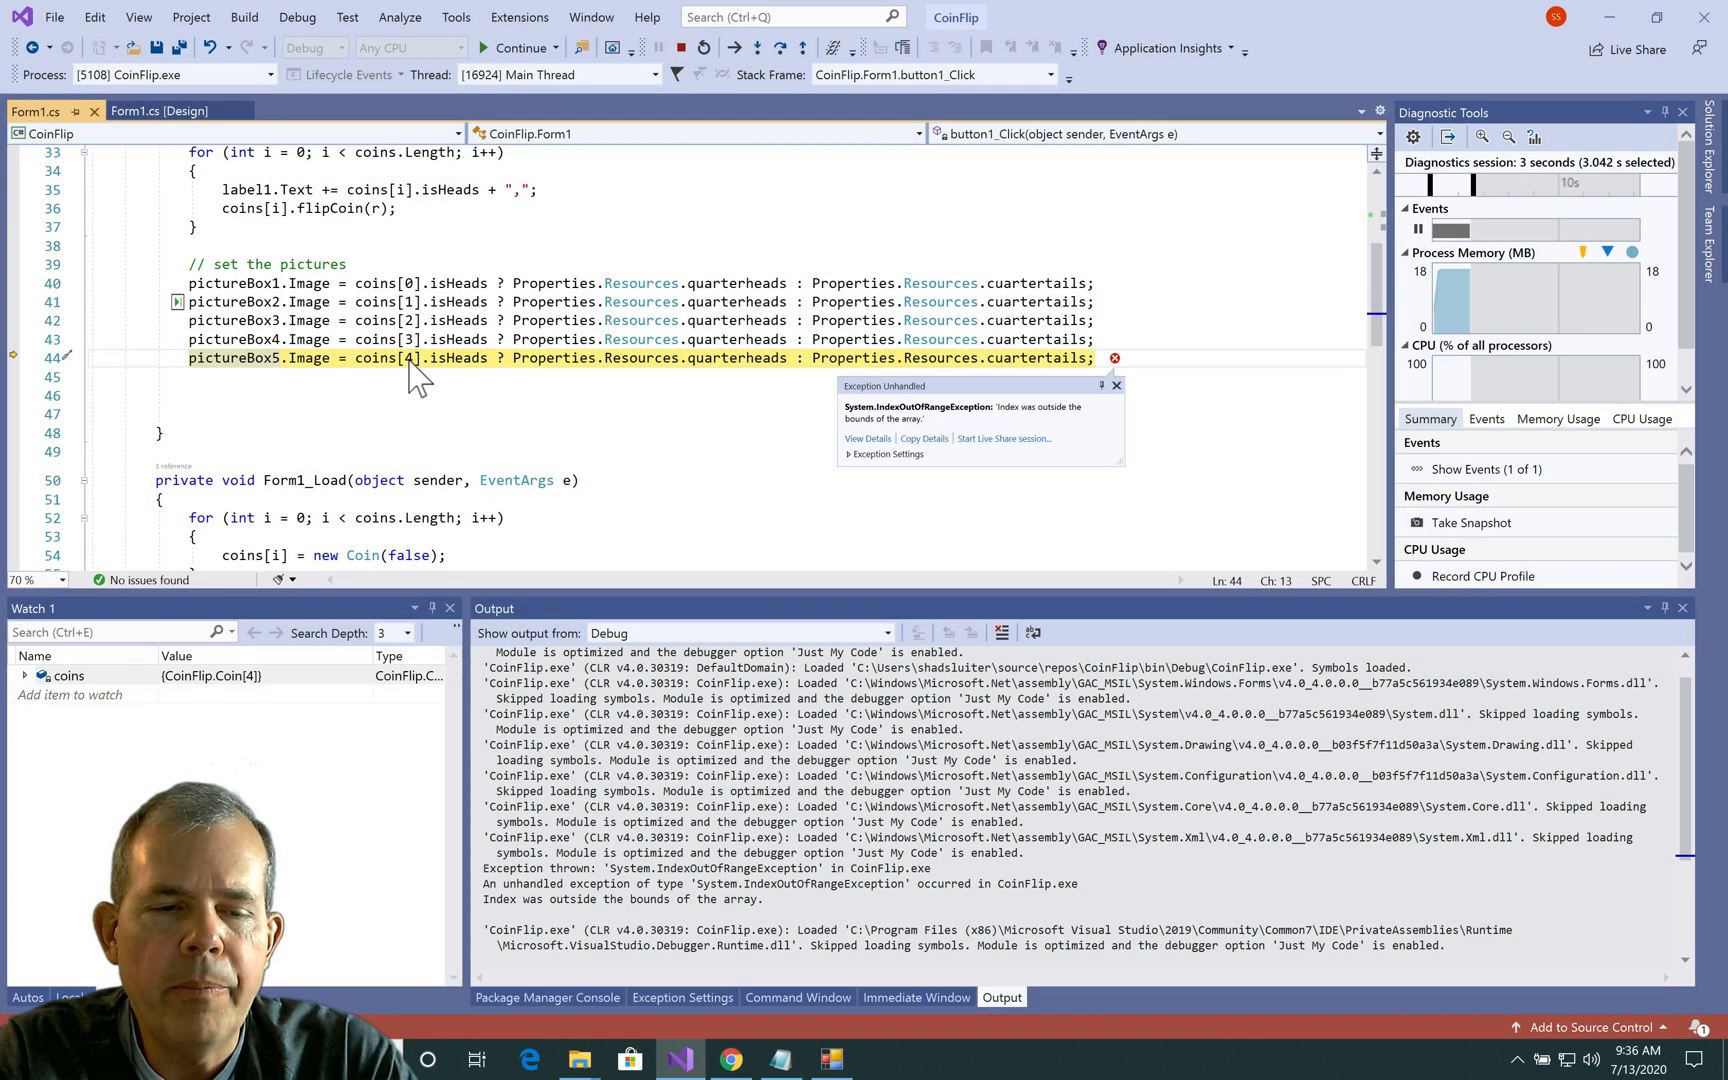
left_click(24, 675)
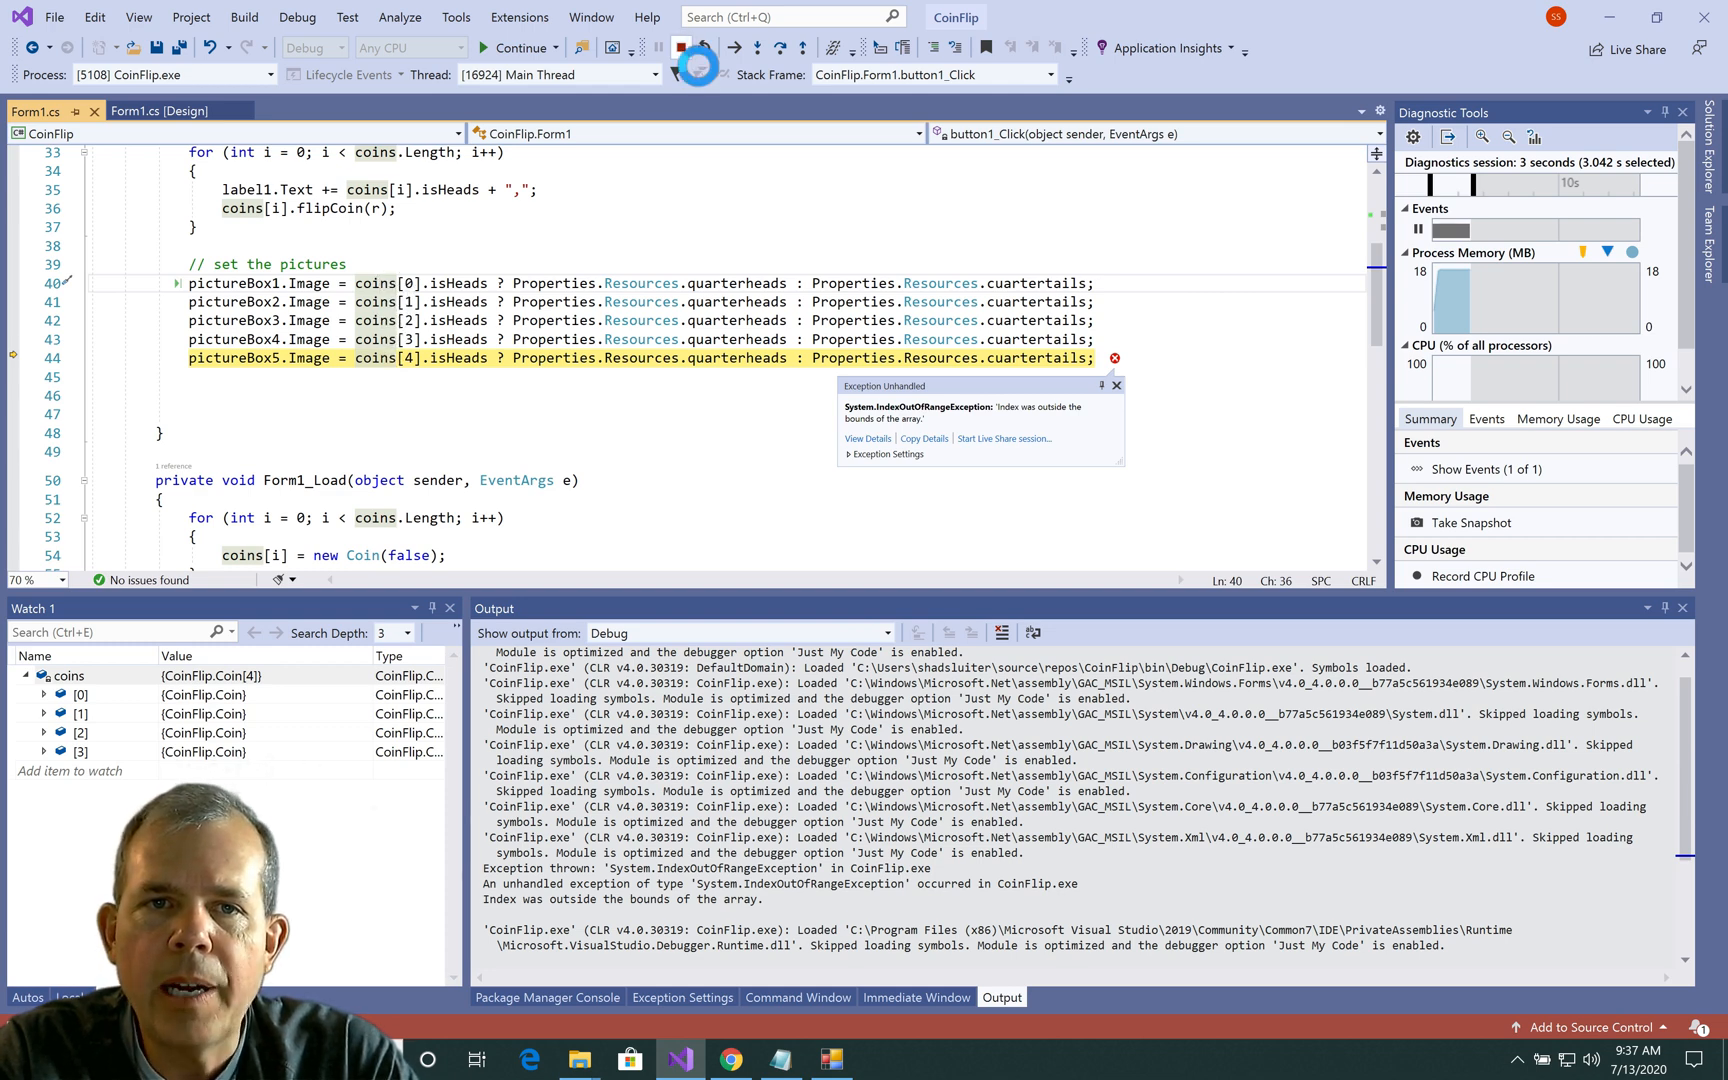
Step: Stop debugging, set a breakpoint on the for loop at line 33, and start debugging again
left_click(683, 49)
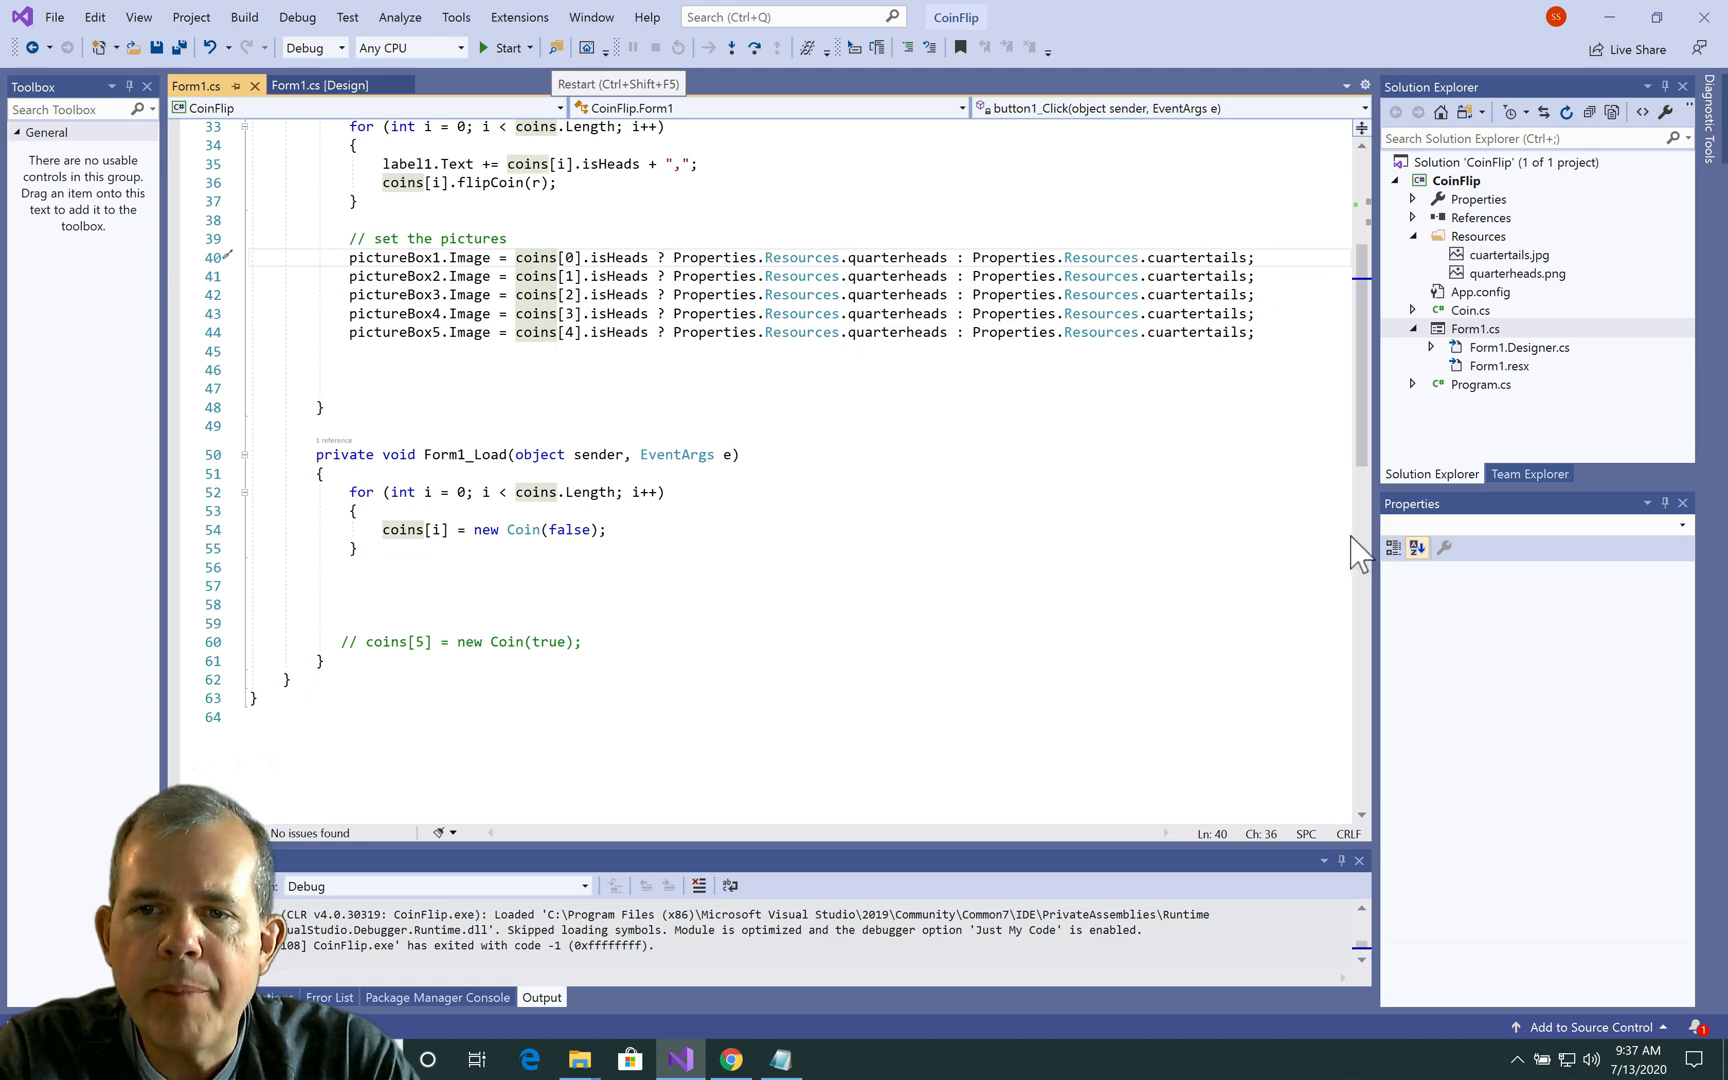
mouse_move(1364, 429)
left_mouse_down()
mouse_move(1375, 354)
mouse_move(1375, 387)
left_mouse_up()
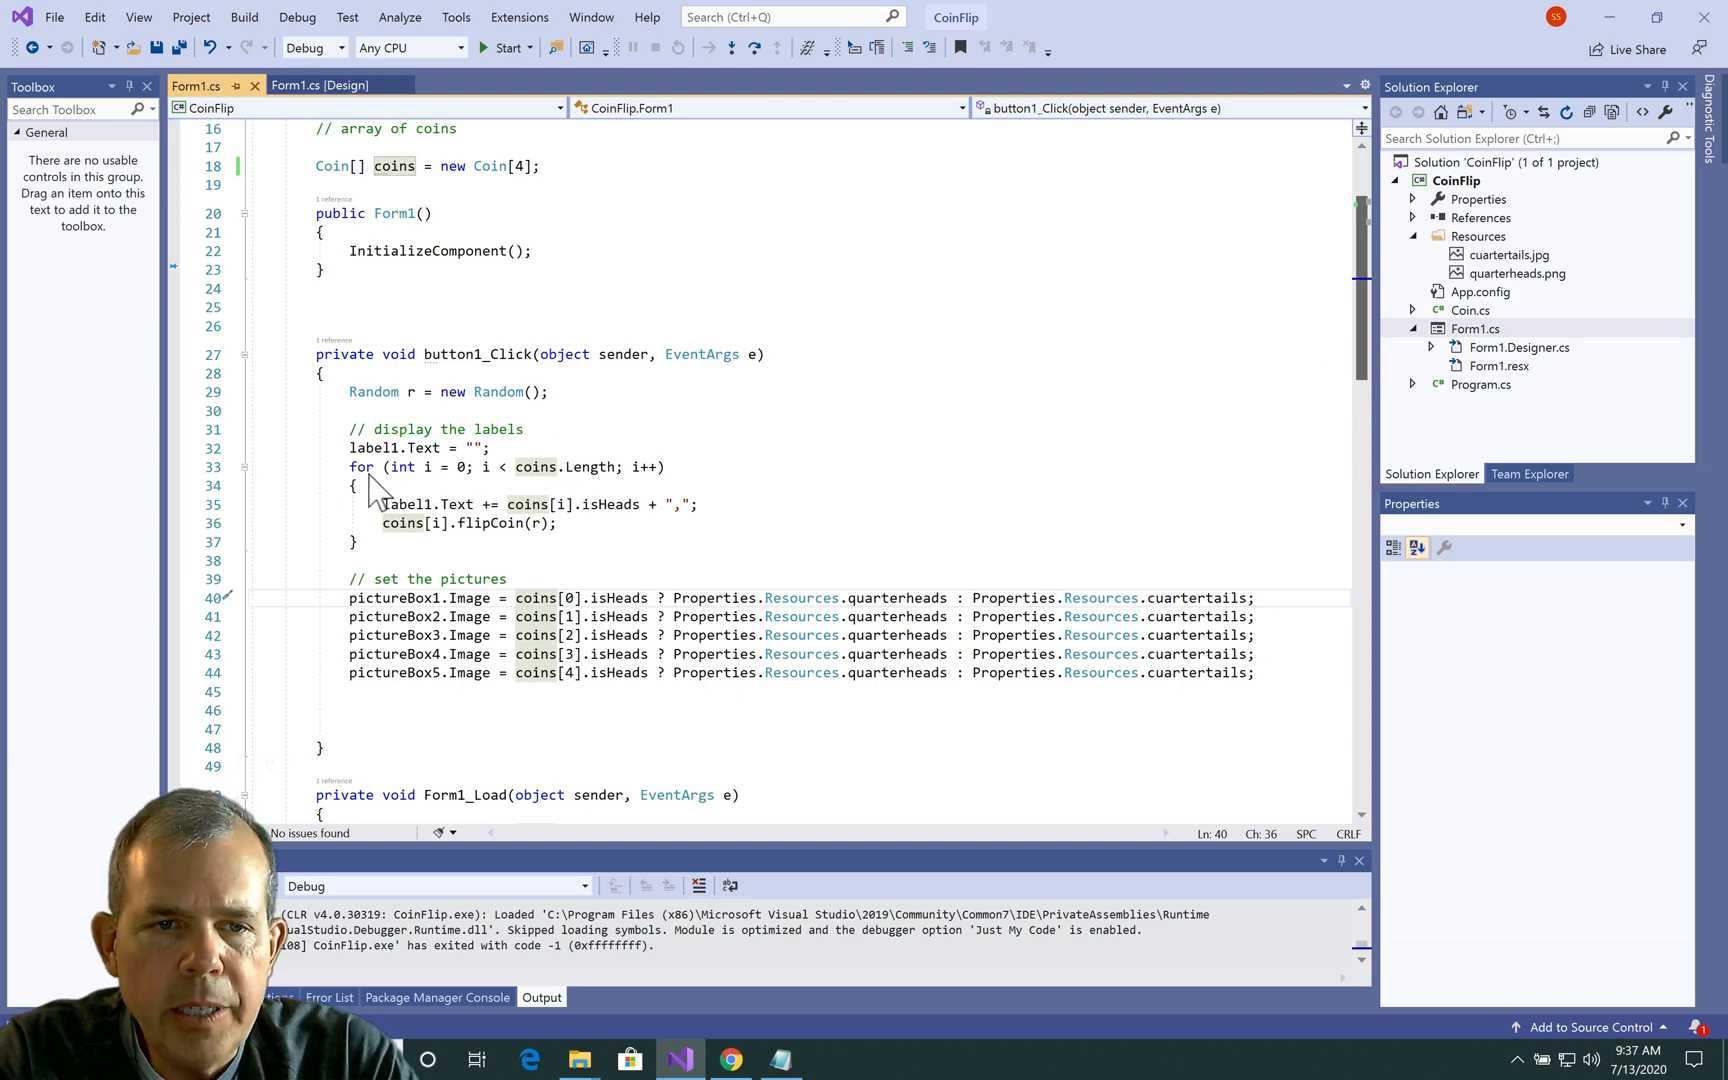
left_click(366, 468)
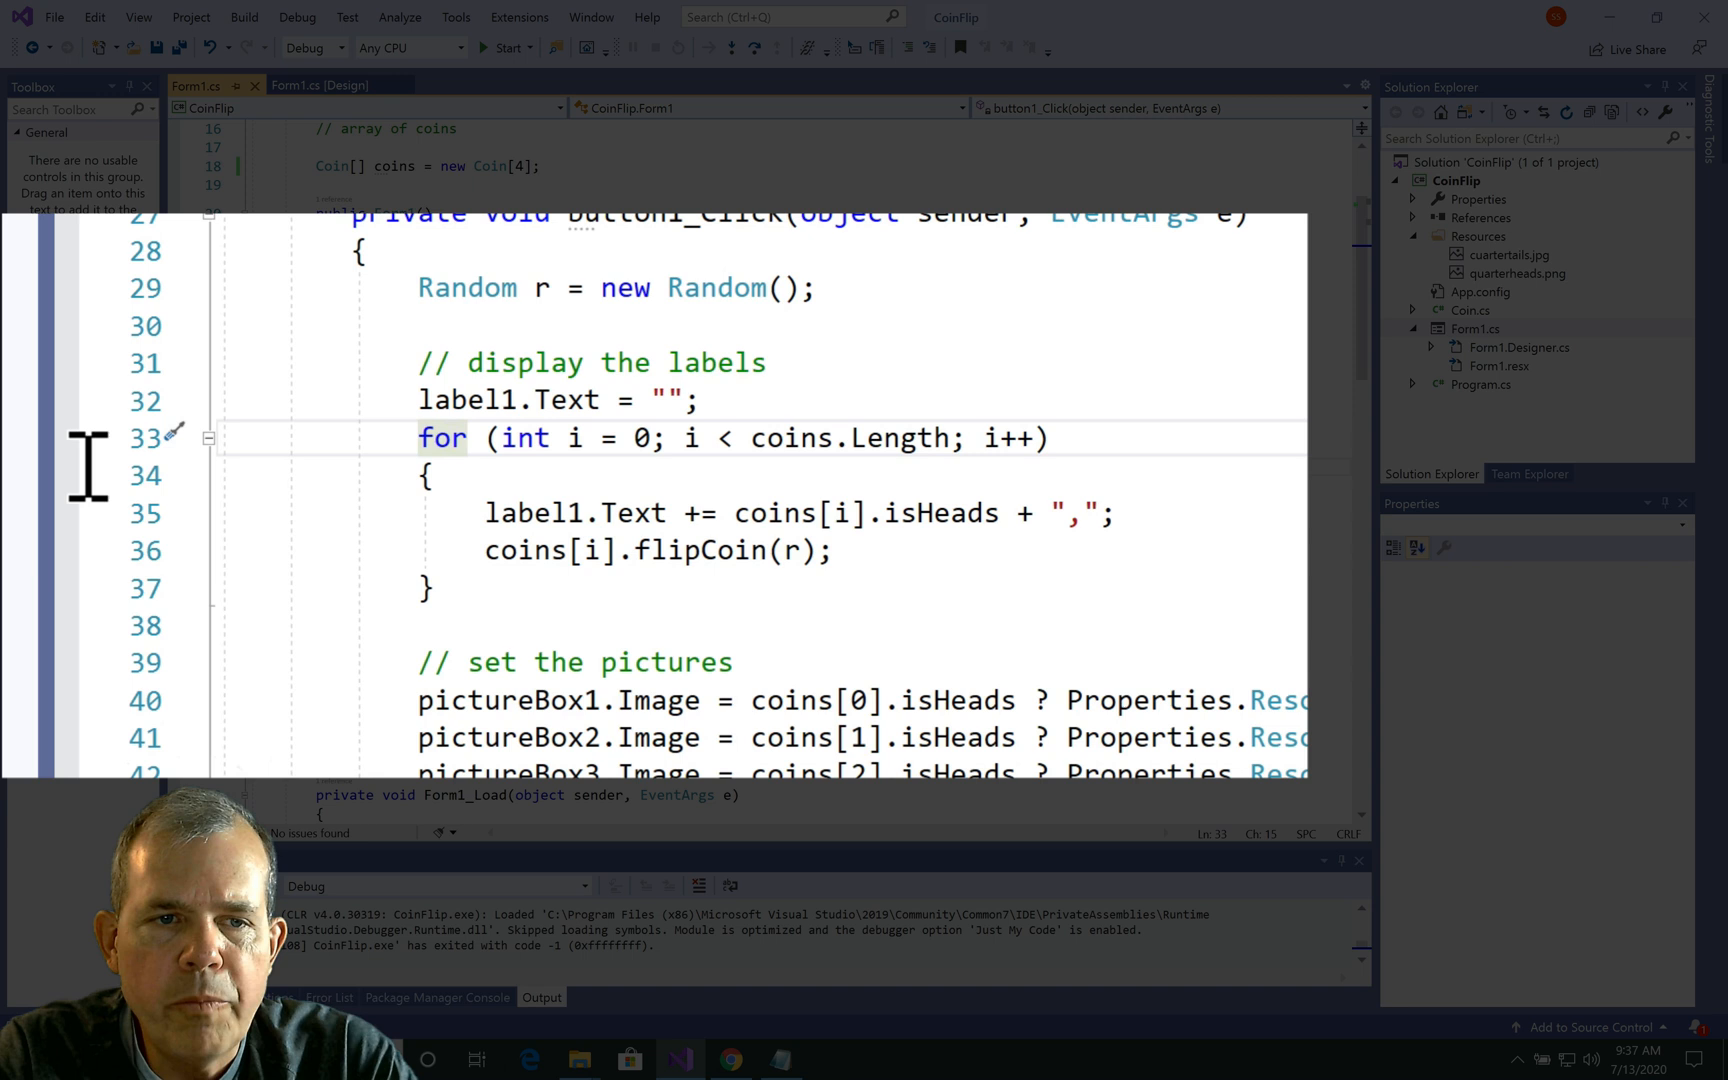
left_click(68, 435)
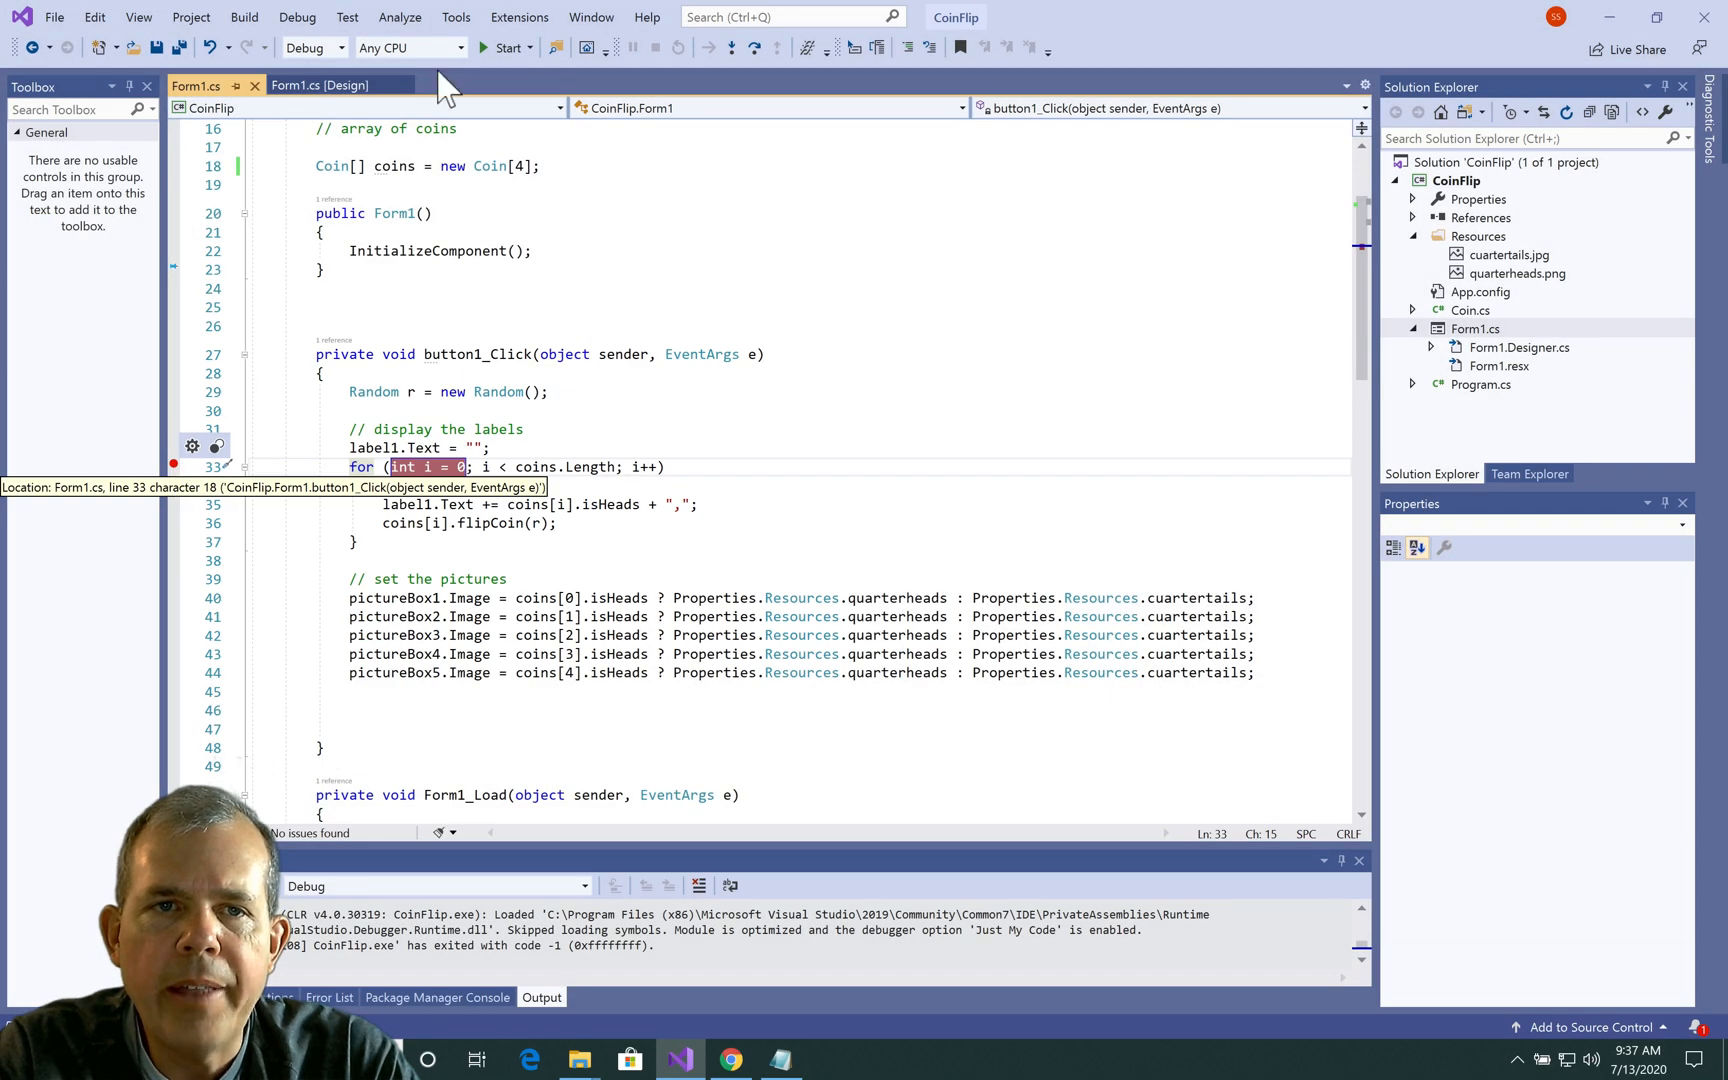
left_click(515, 52)
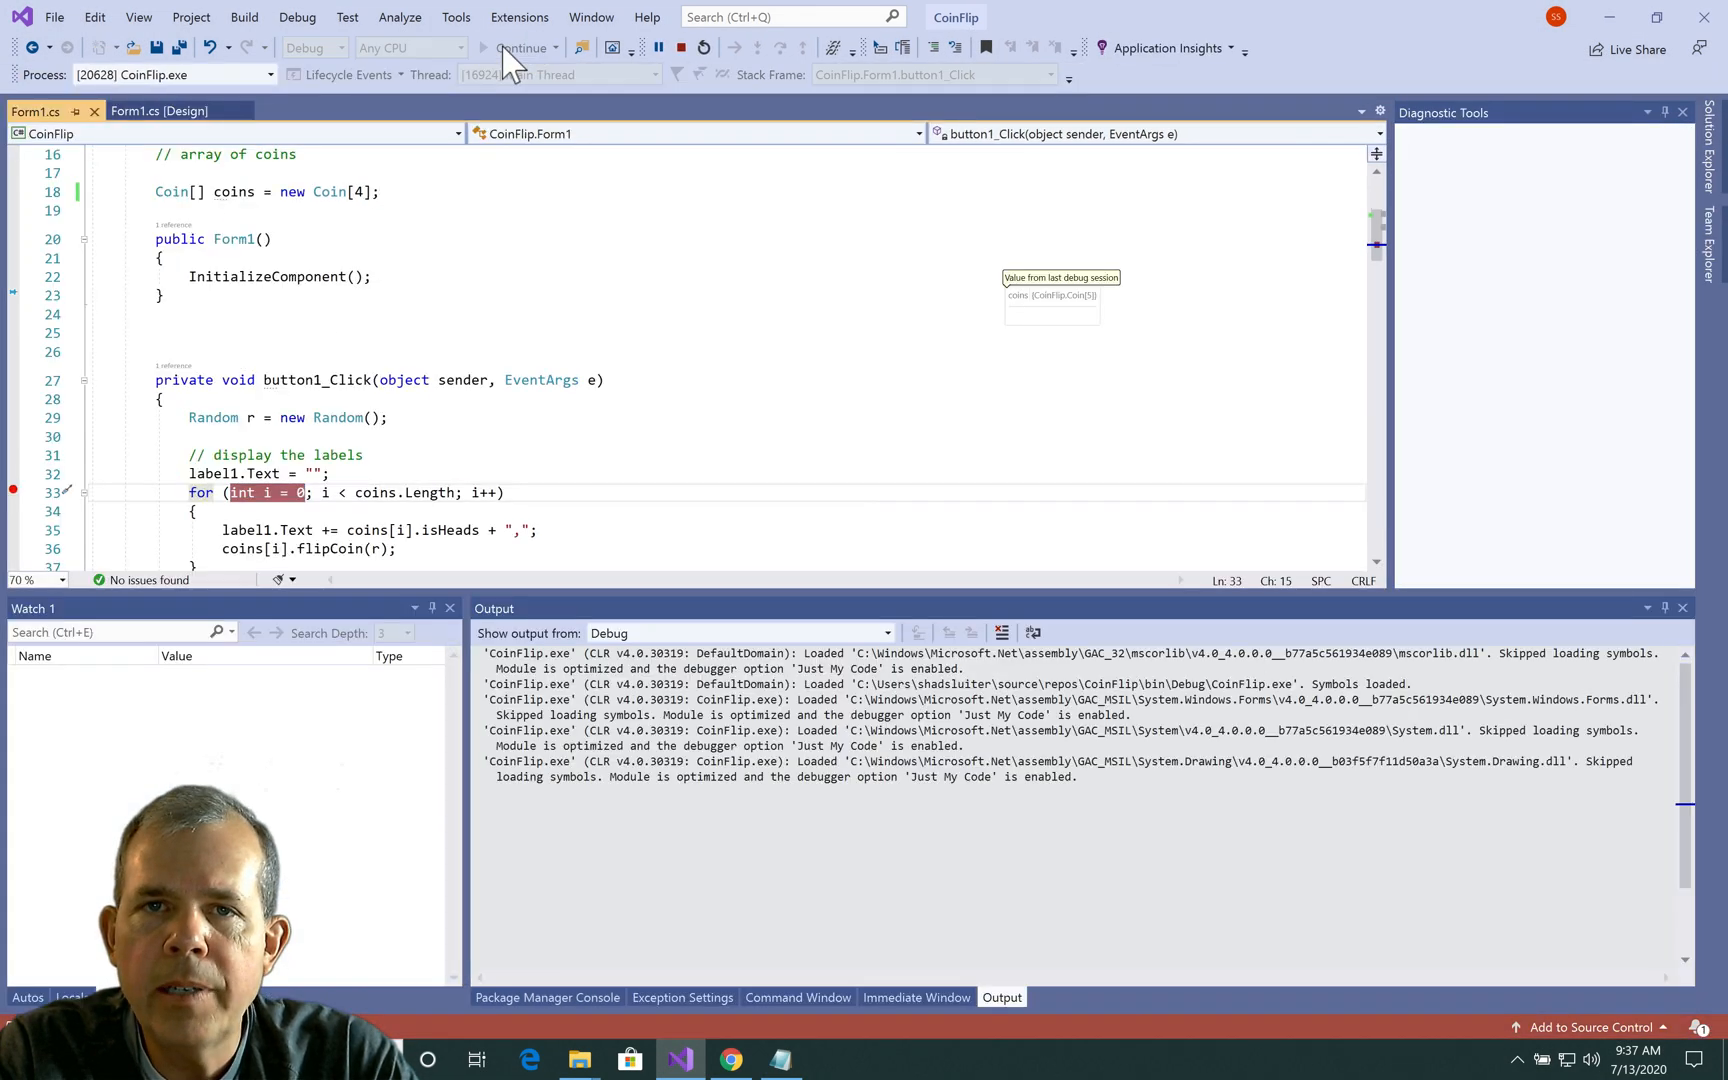
Step: Move the Form1 window aside, flip the coins to hit the line 33 breakpoint, and step to the loop condition
left_click_drag(514, 229, 910, 181)
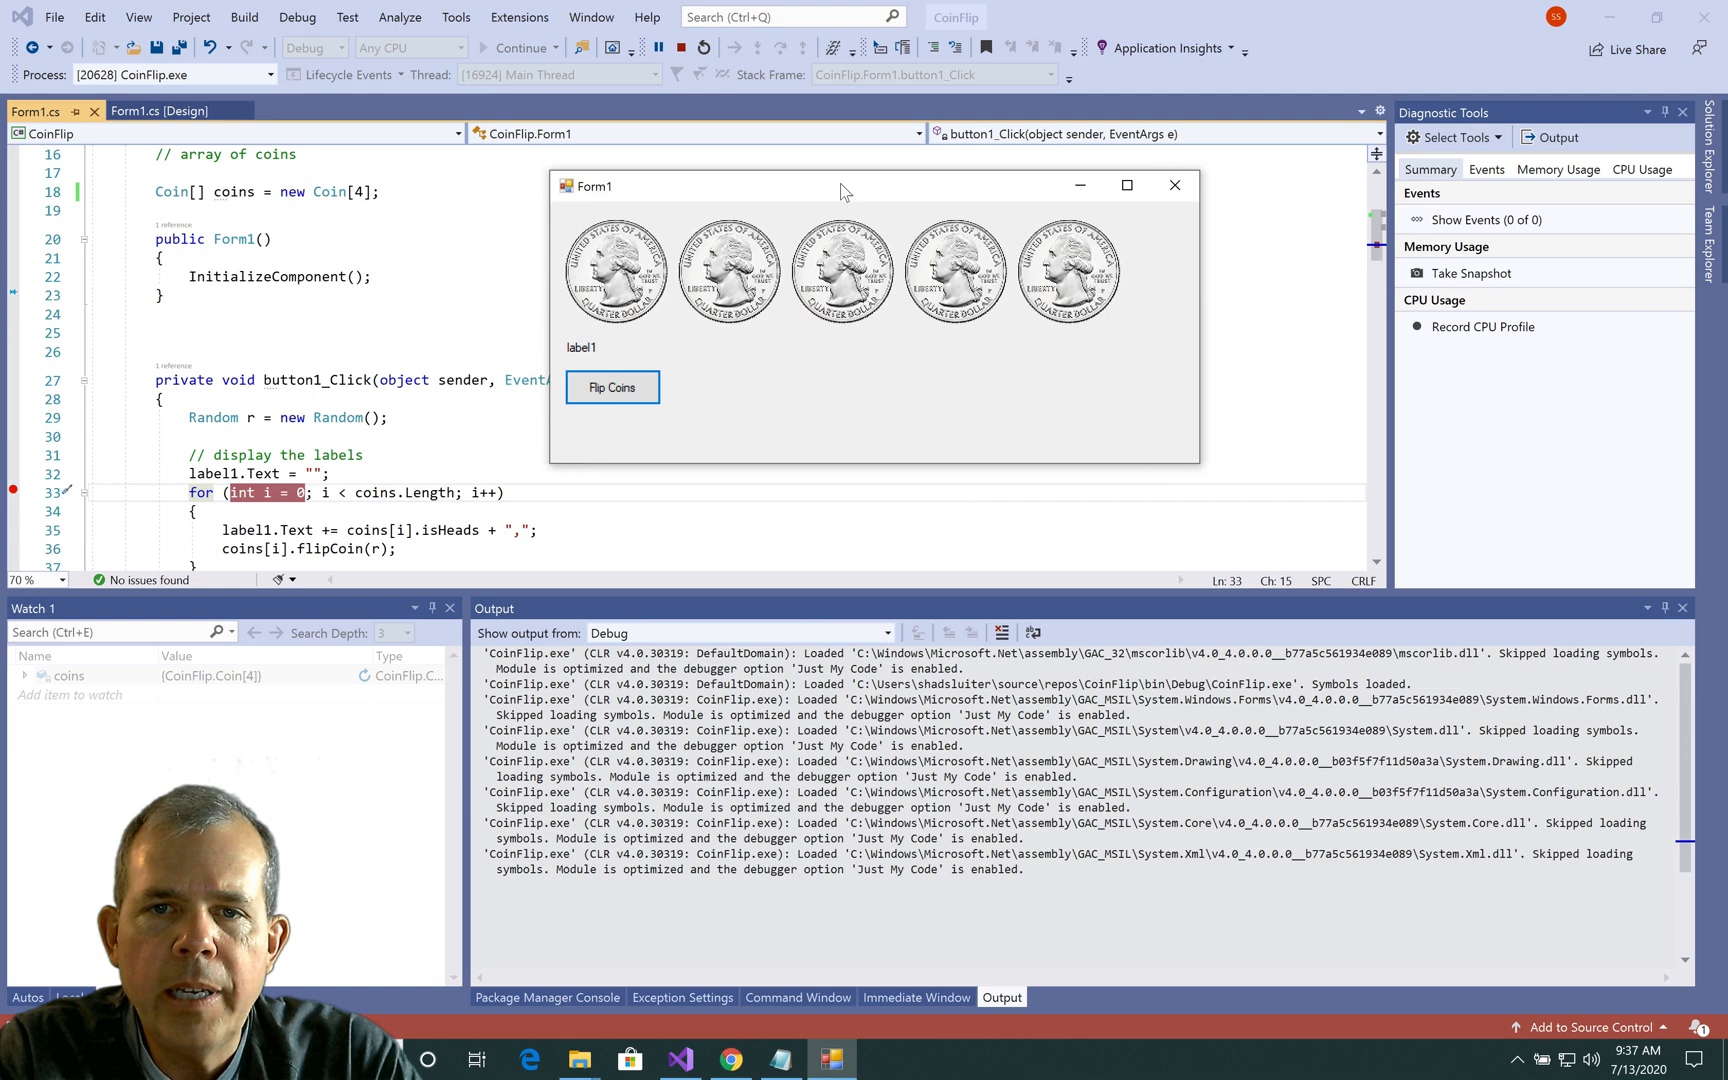
left_click(700, 382)
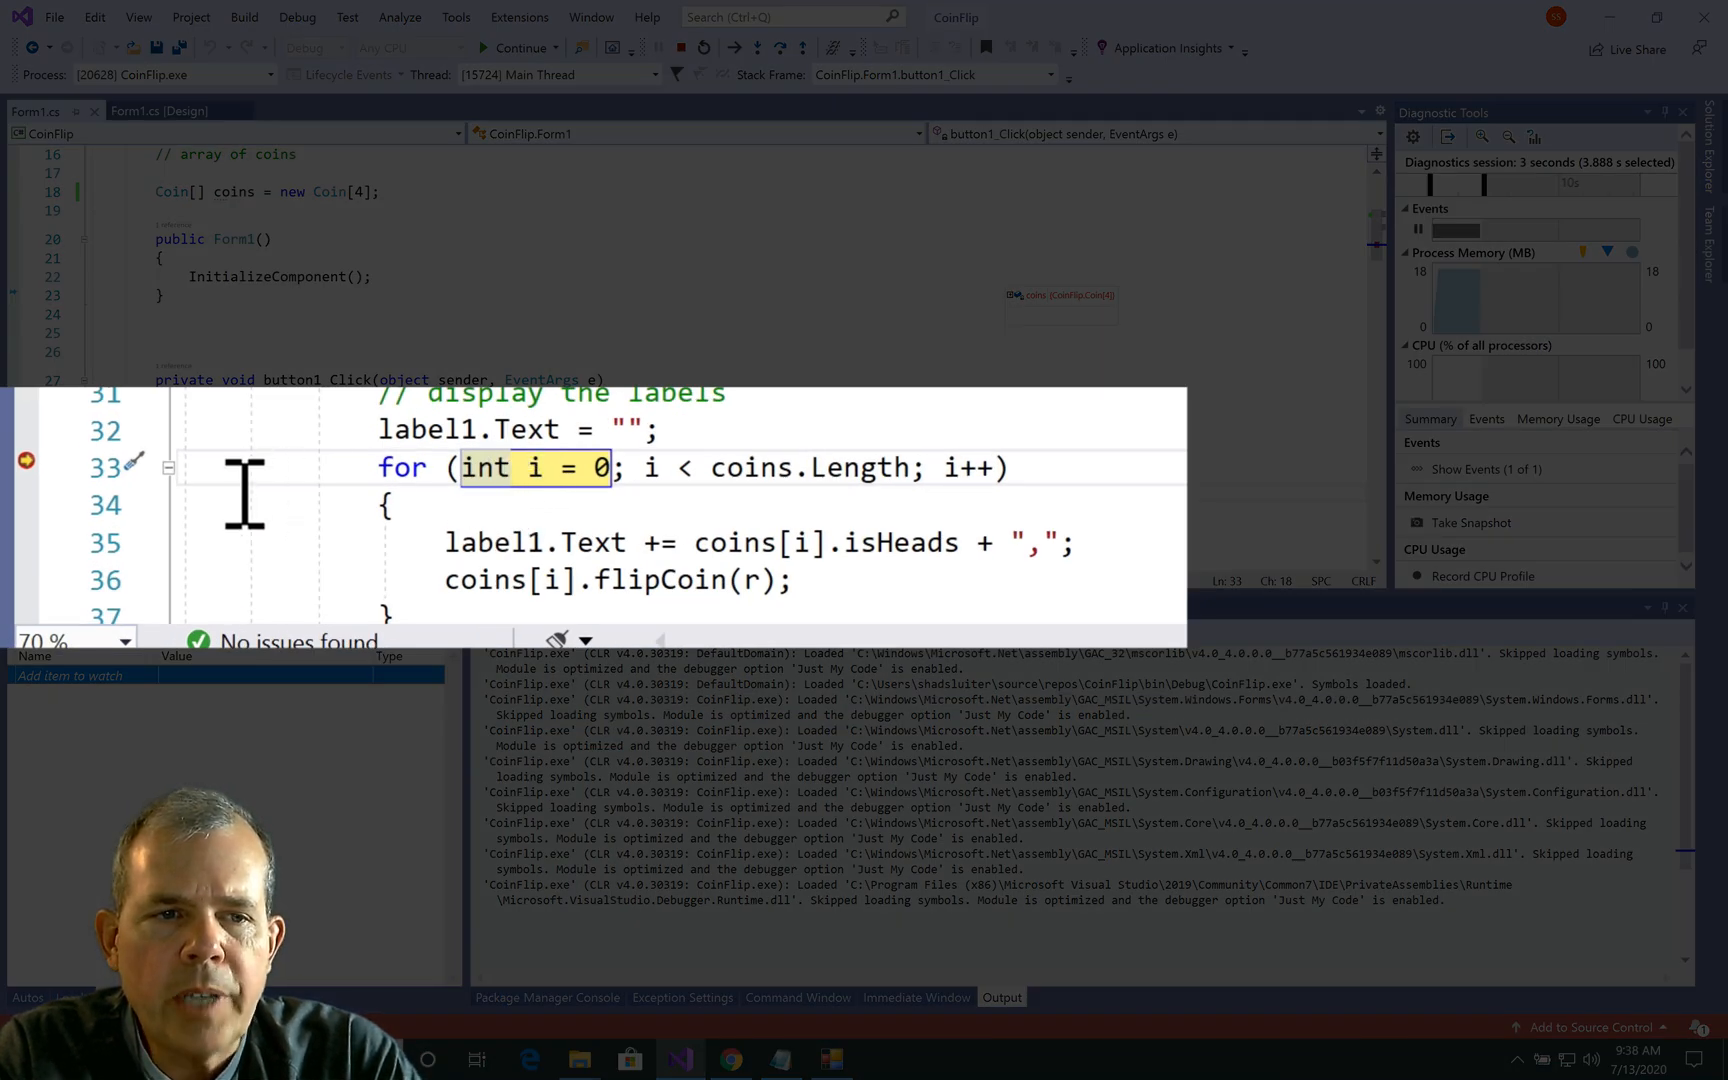
left_click(517, 498)
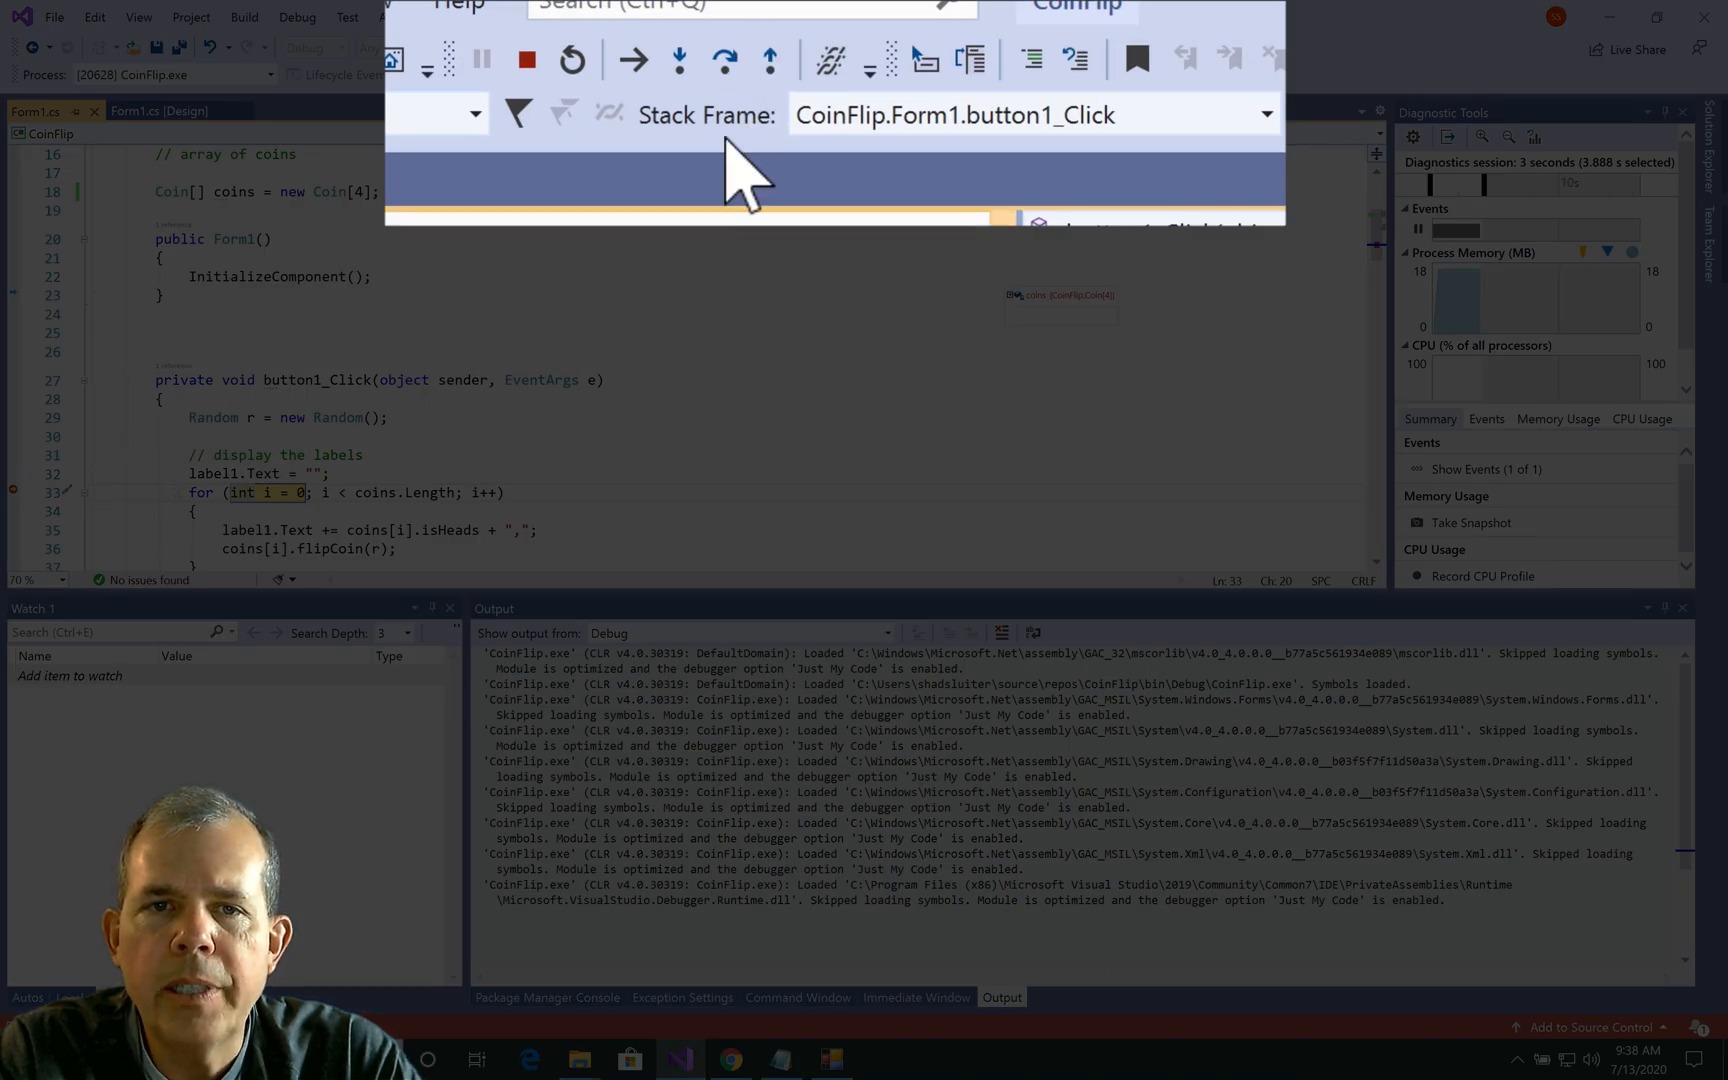
left_click(727, 62)
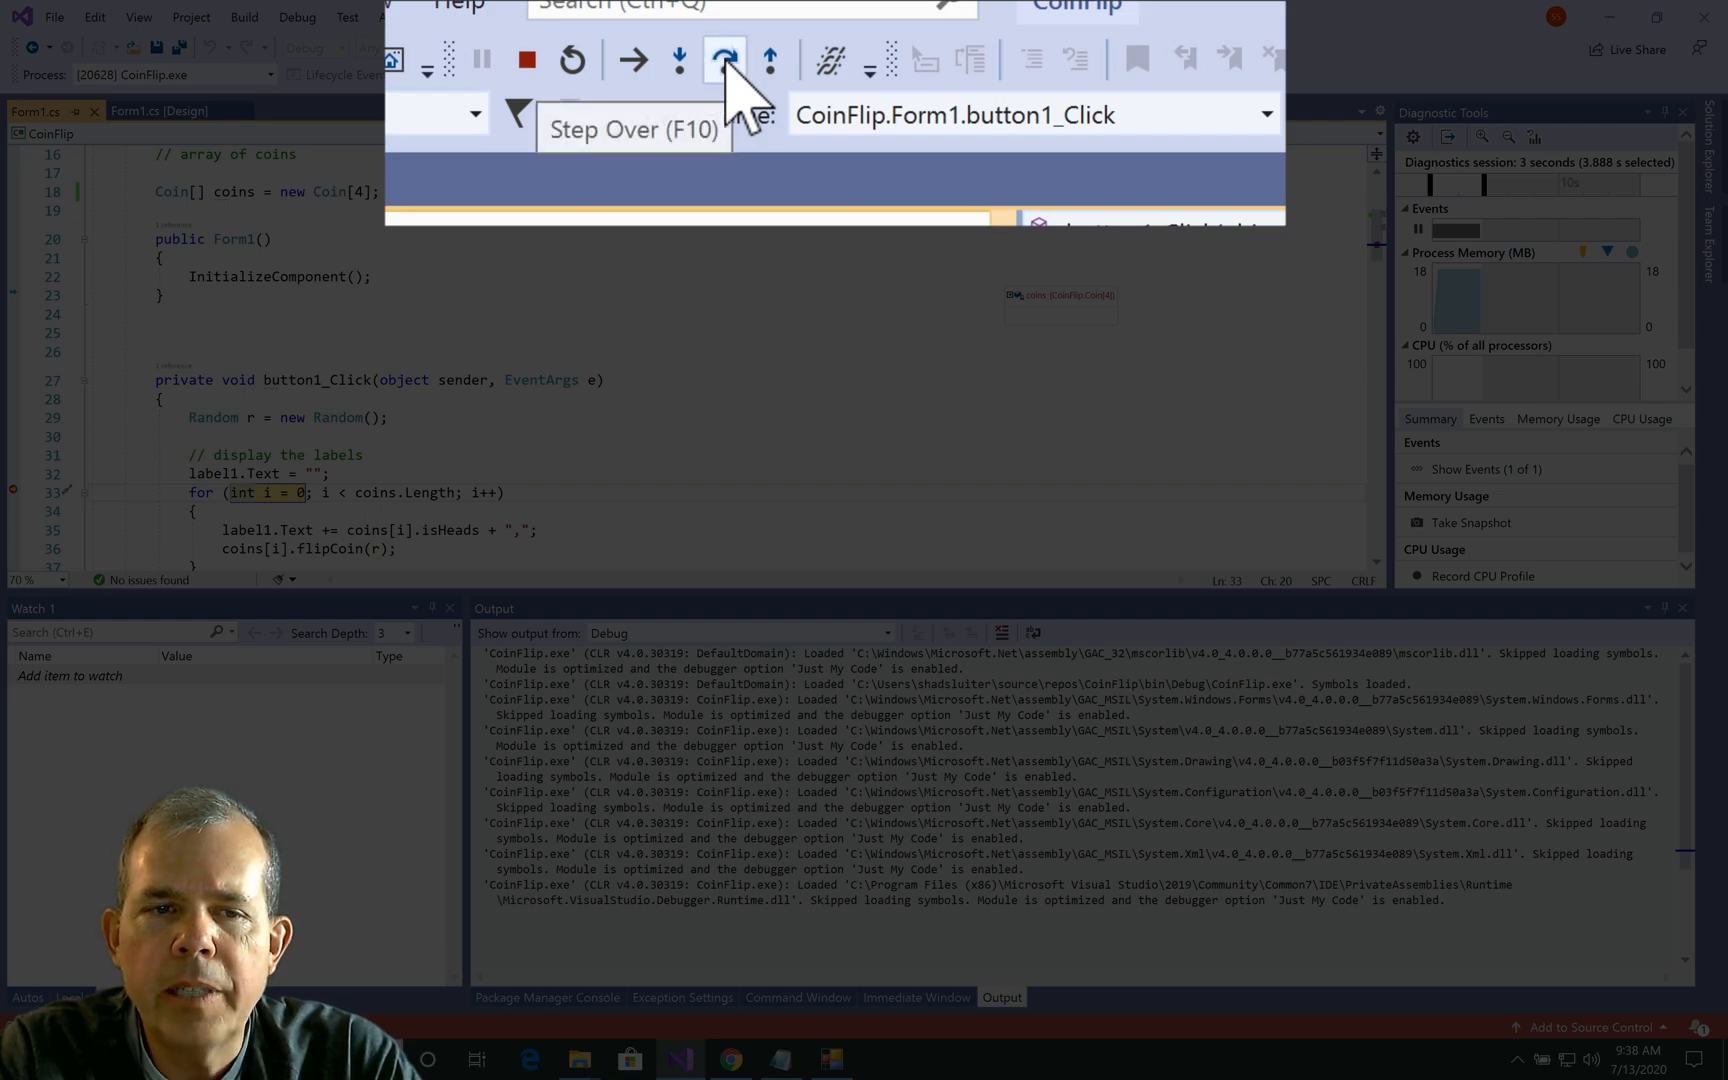
left_click(727, 63)
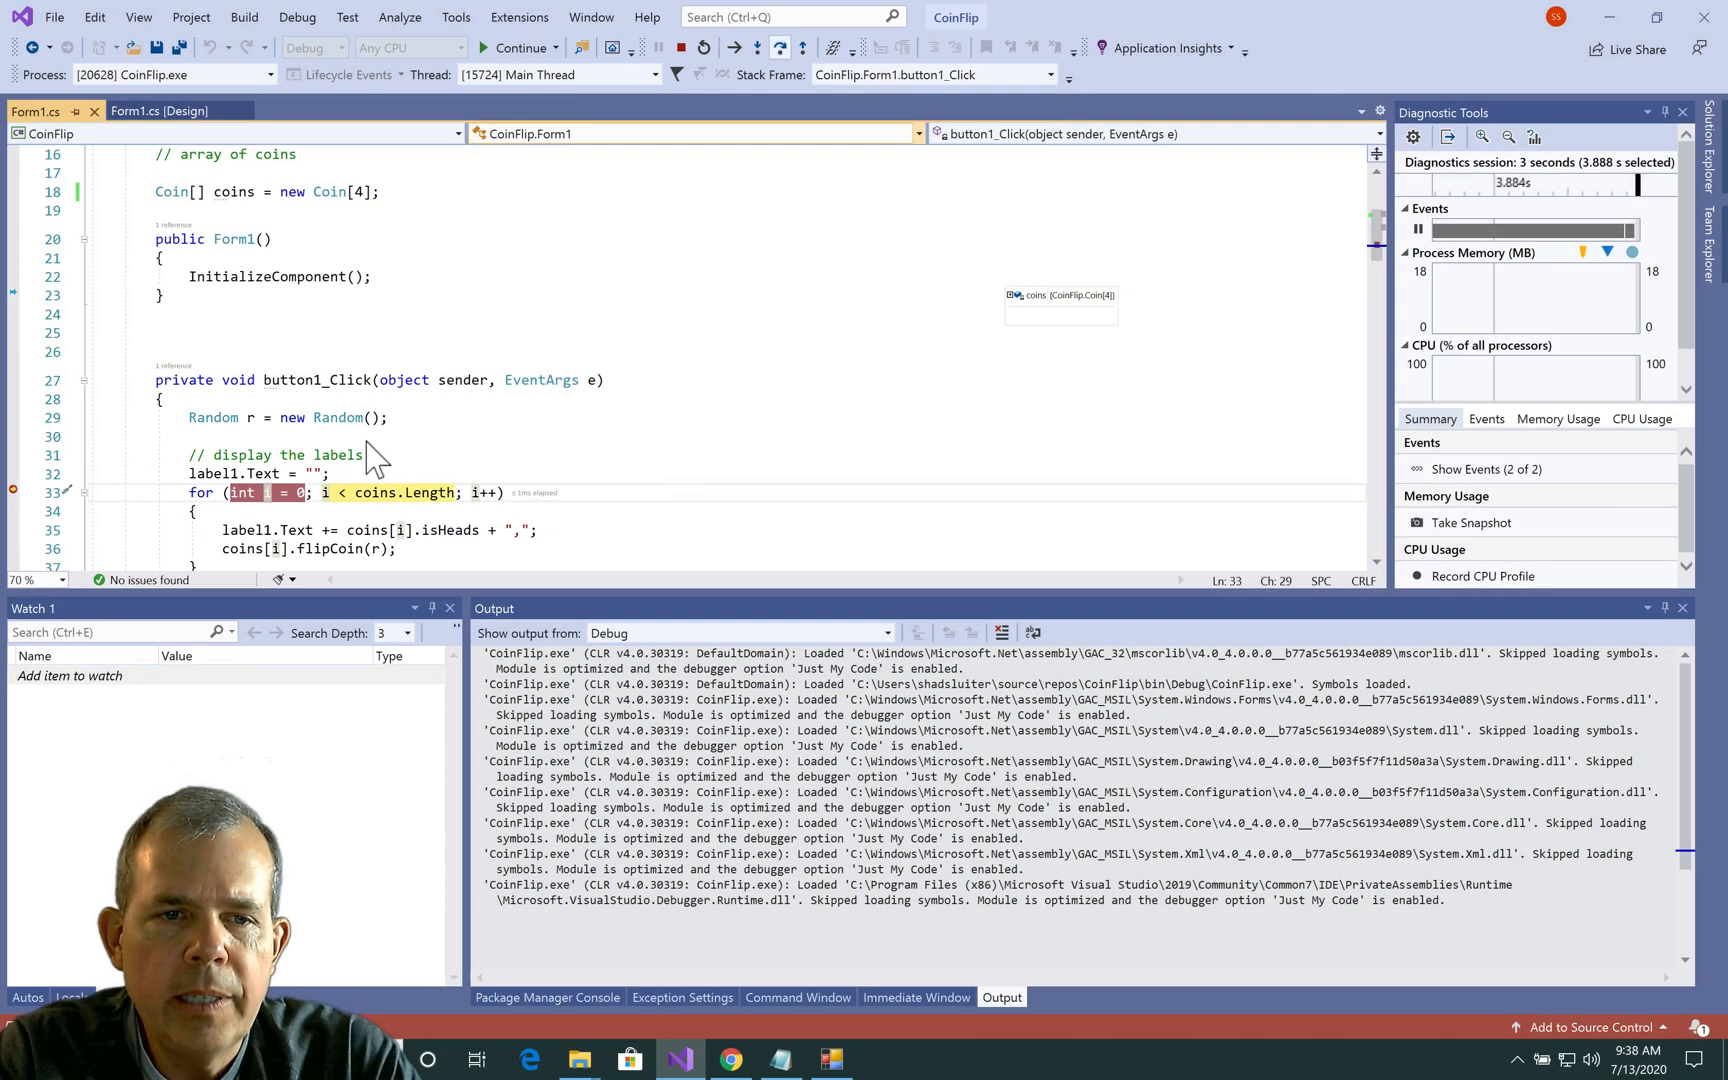
Step: Step over to the coins[i].flipCoin(r) call and expand the first coin in the coins DataTip
left_click(754, 98)
left_click(720, 78)
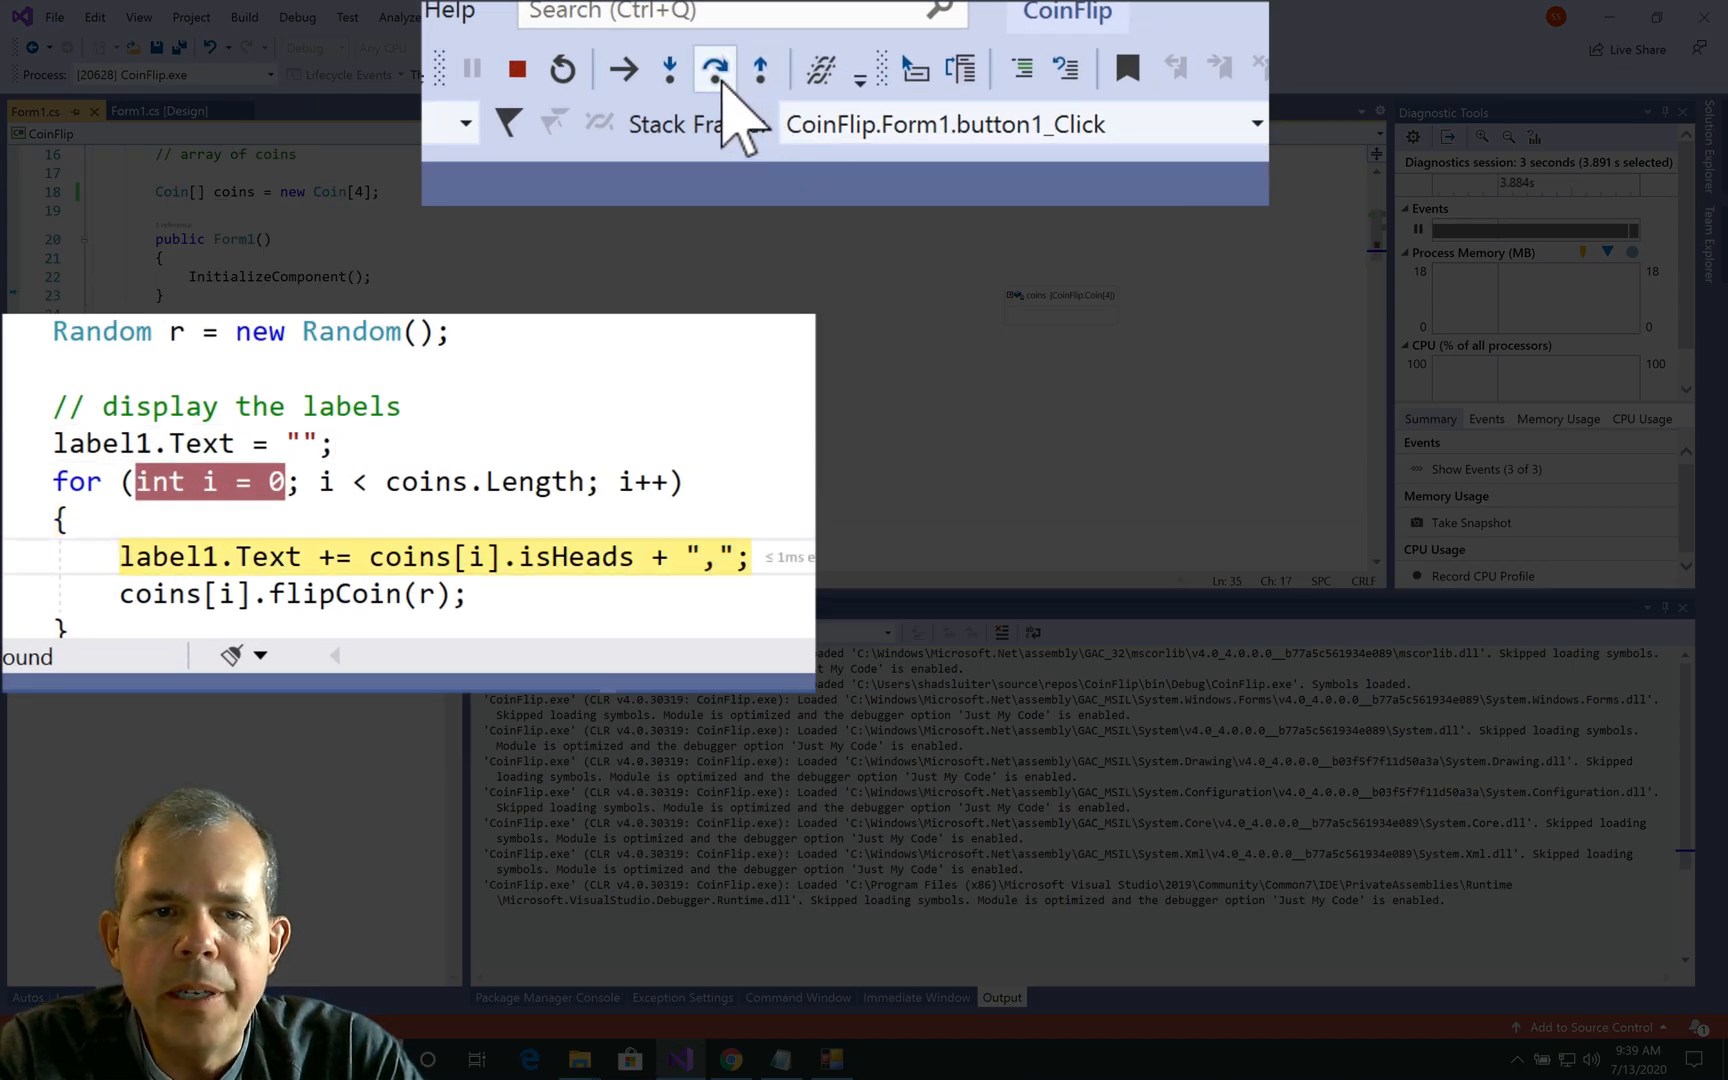
left_click(720, 78)
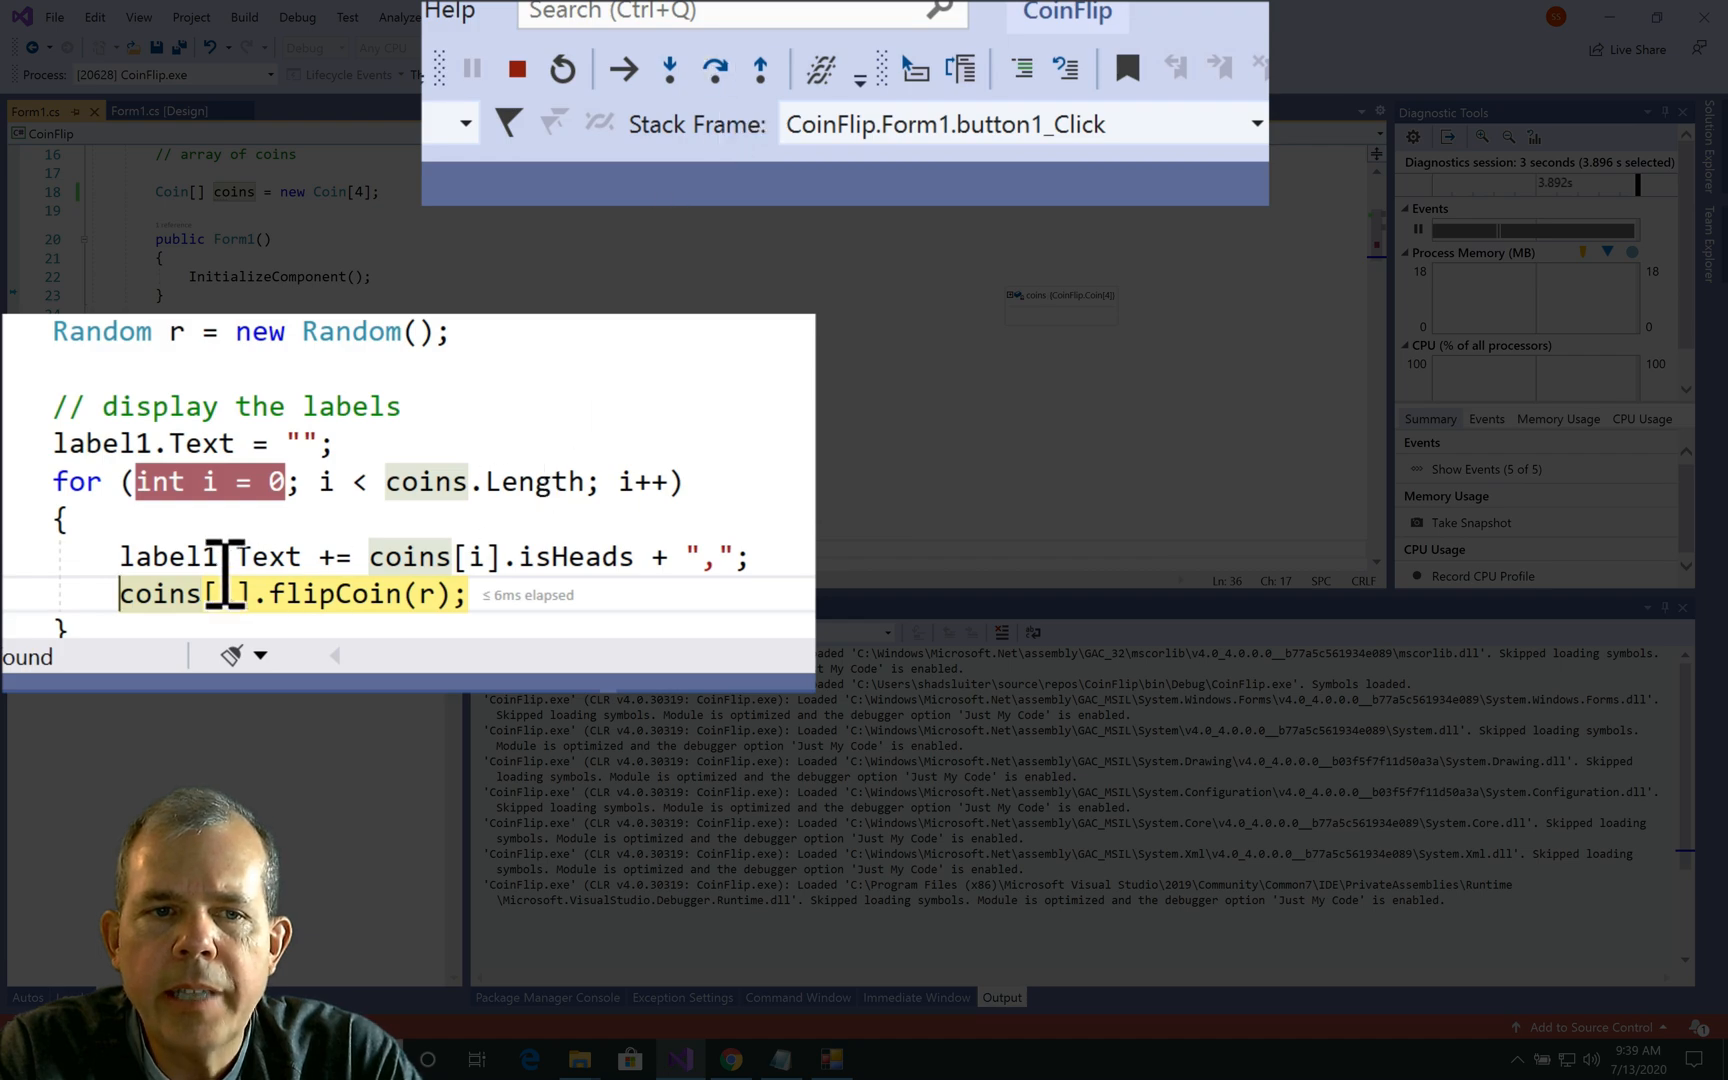
mouse_move(149, 556)
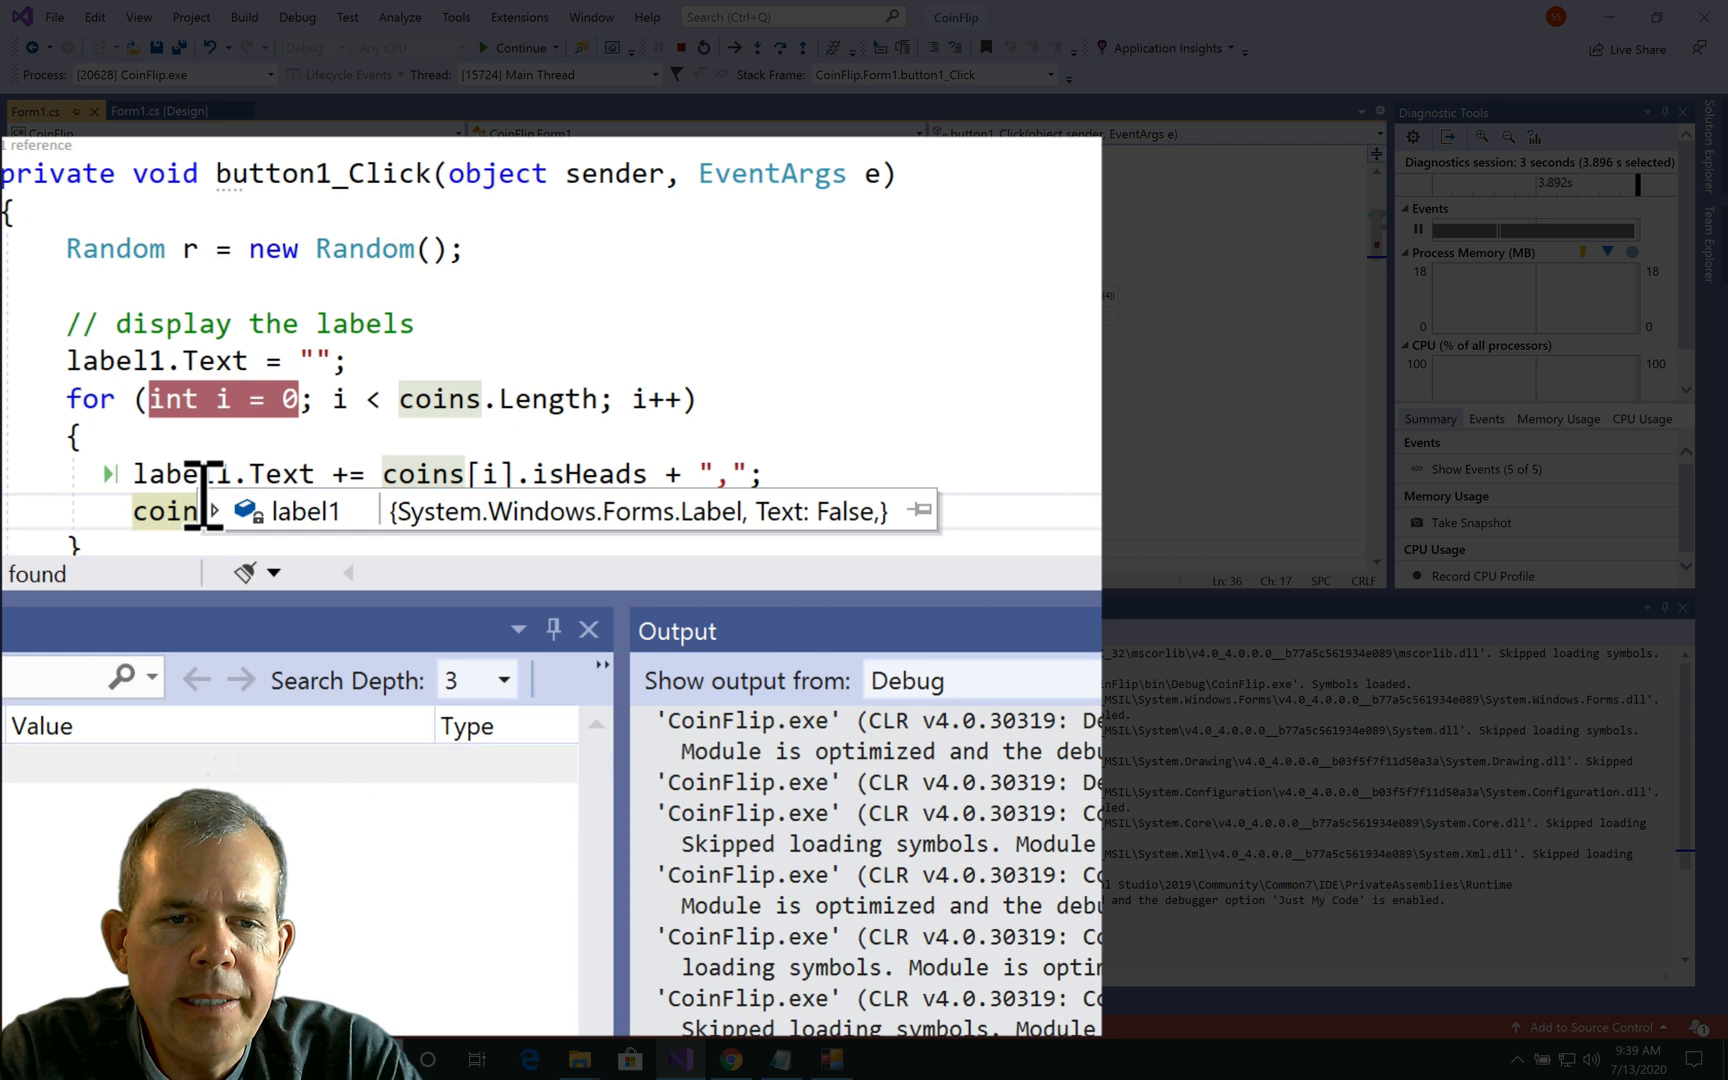
key("F10")
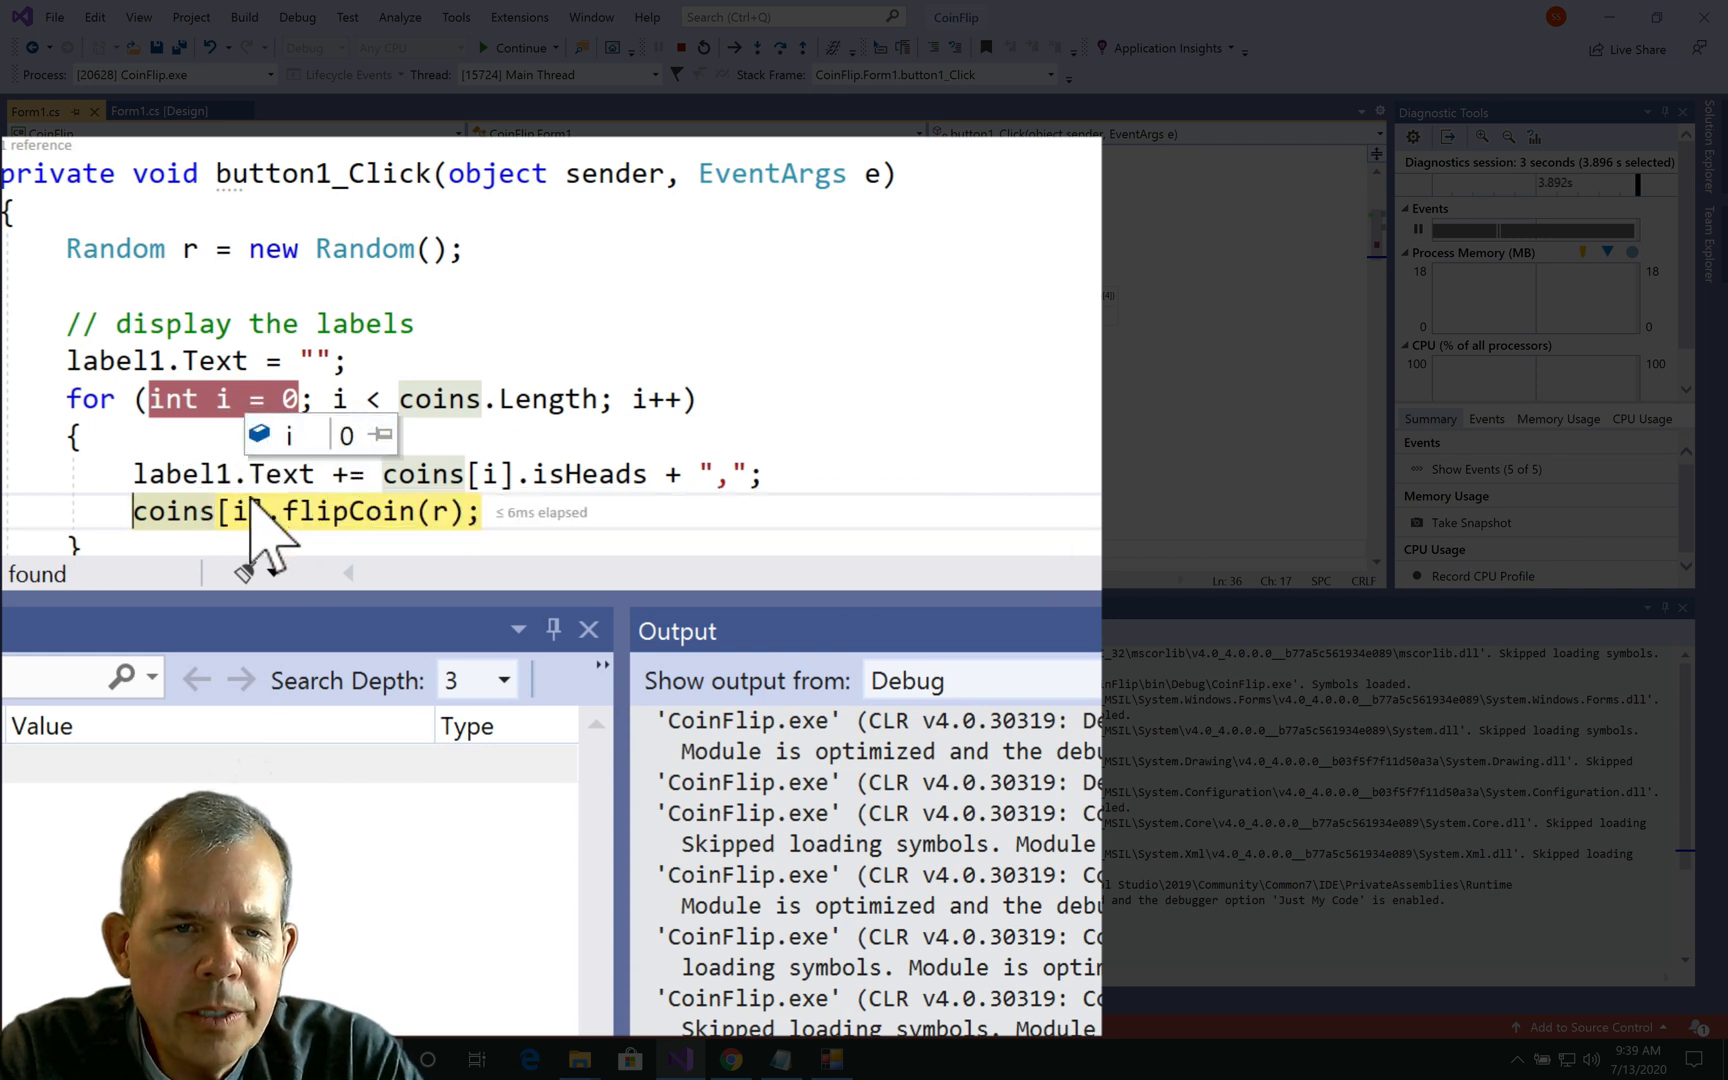
mouse_move(164, 511)
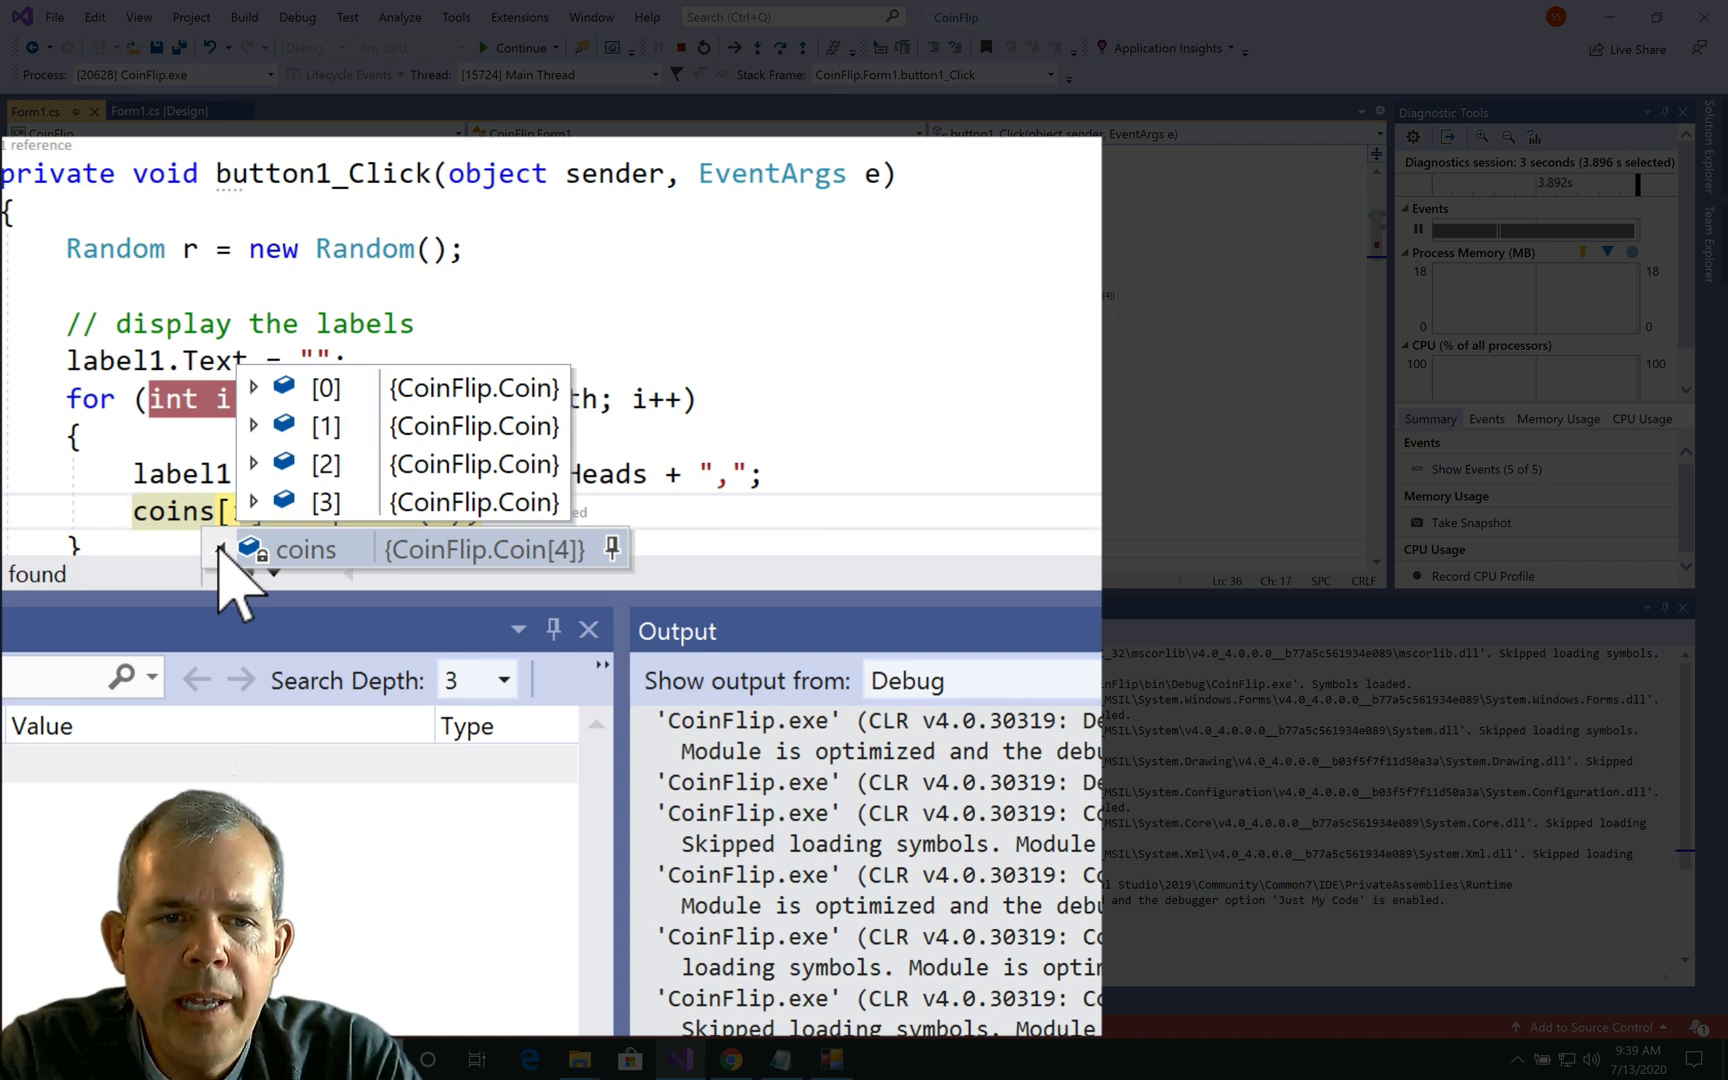
left_click(254, 395)
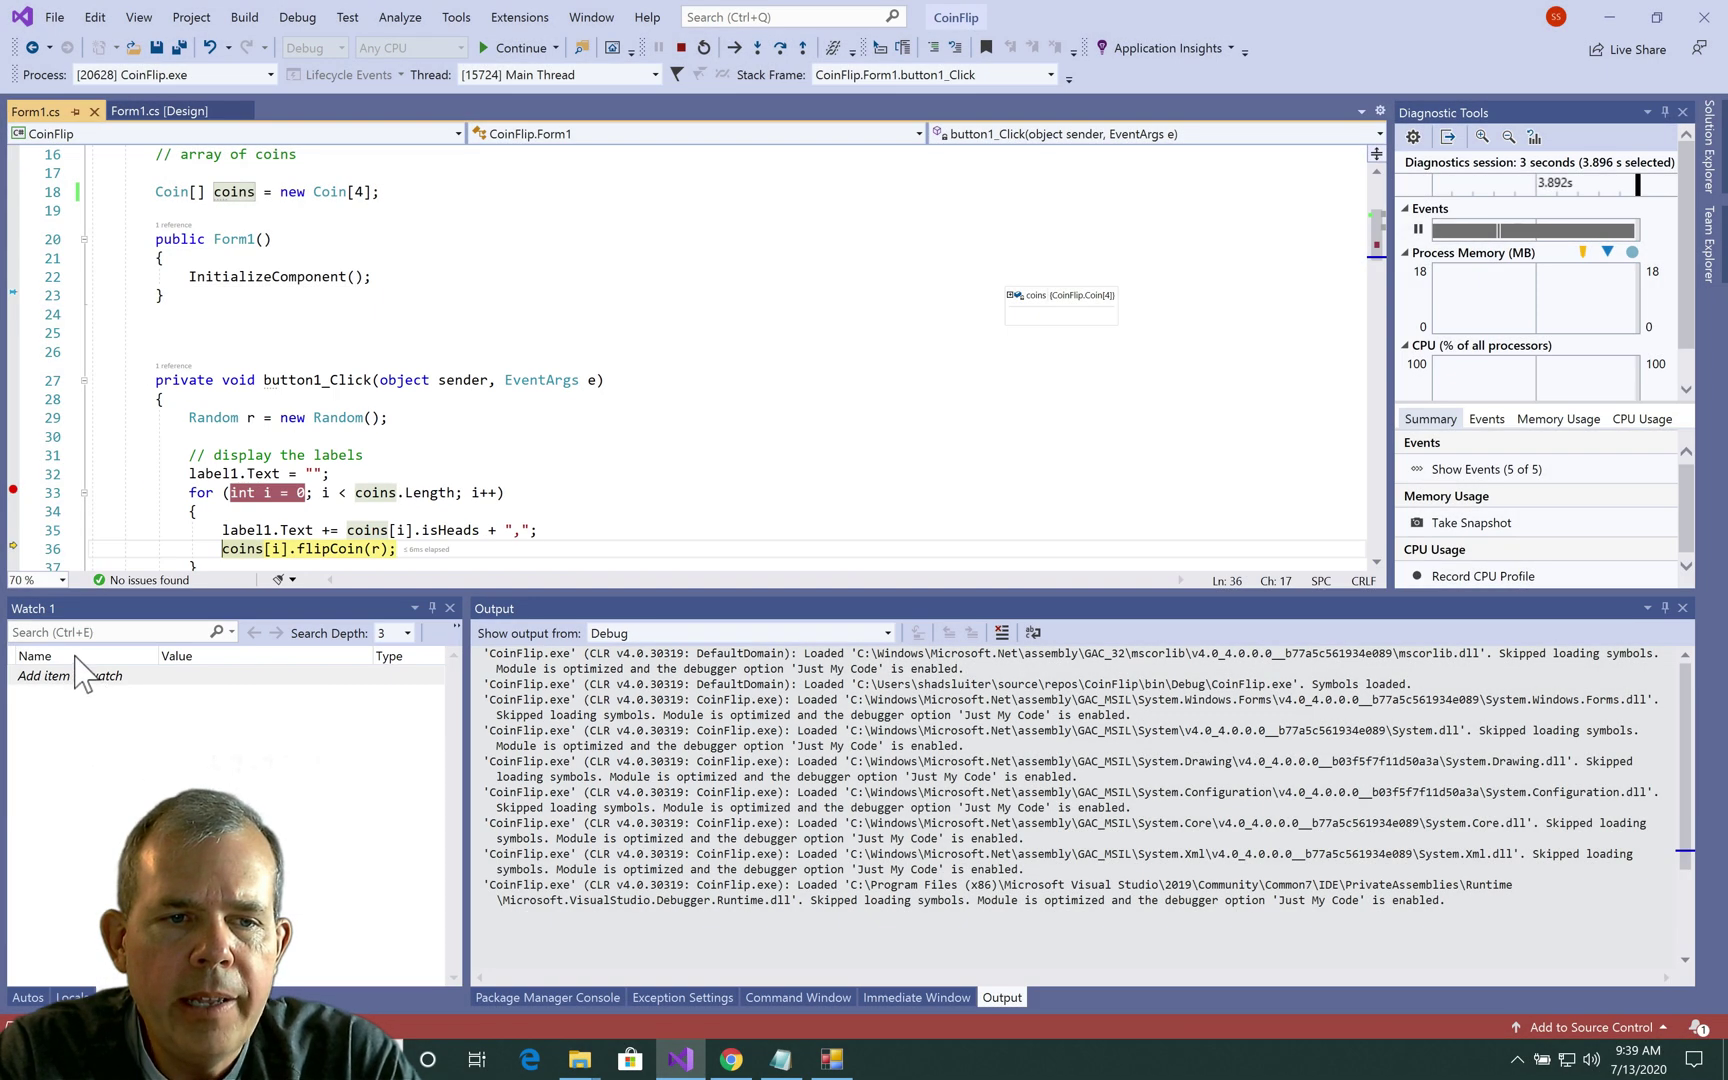
Step: Add coins to Watch 1 and expand elements [0]–[3], each showing isHeads false
left_click(84, 675)
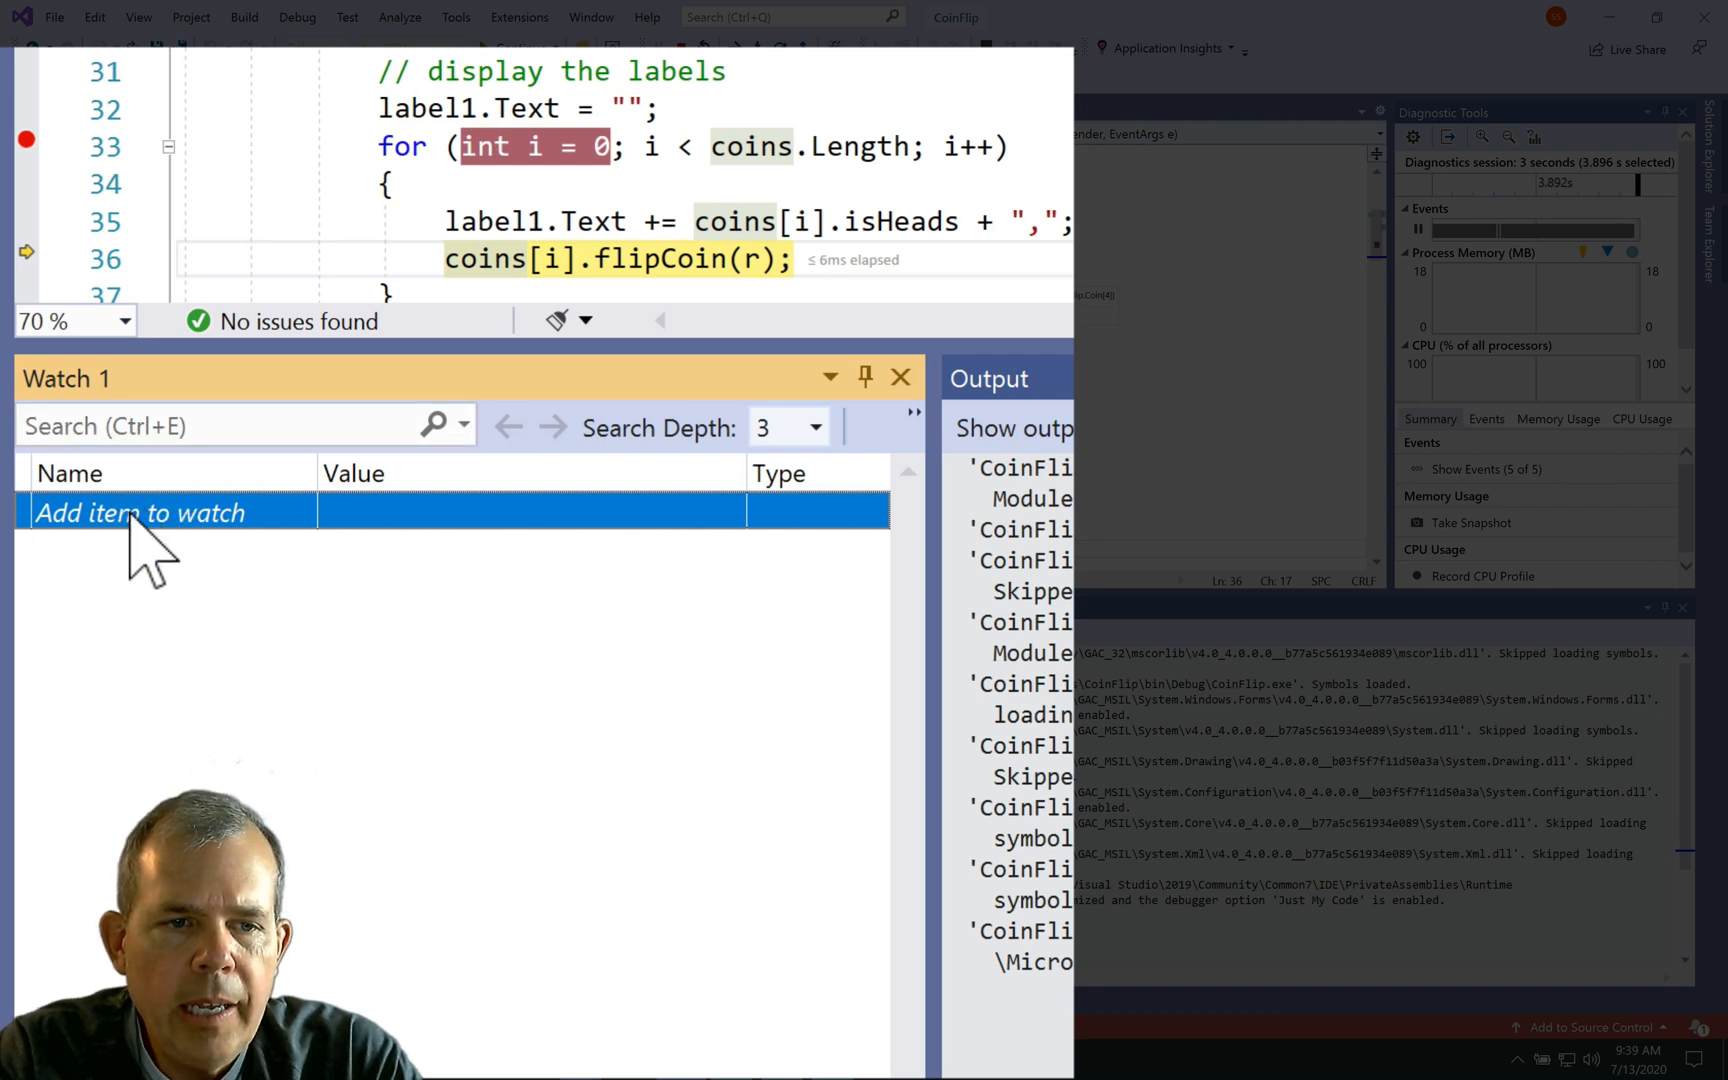
left_click(135, 515)
type("c")
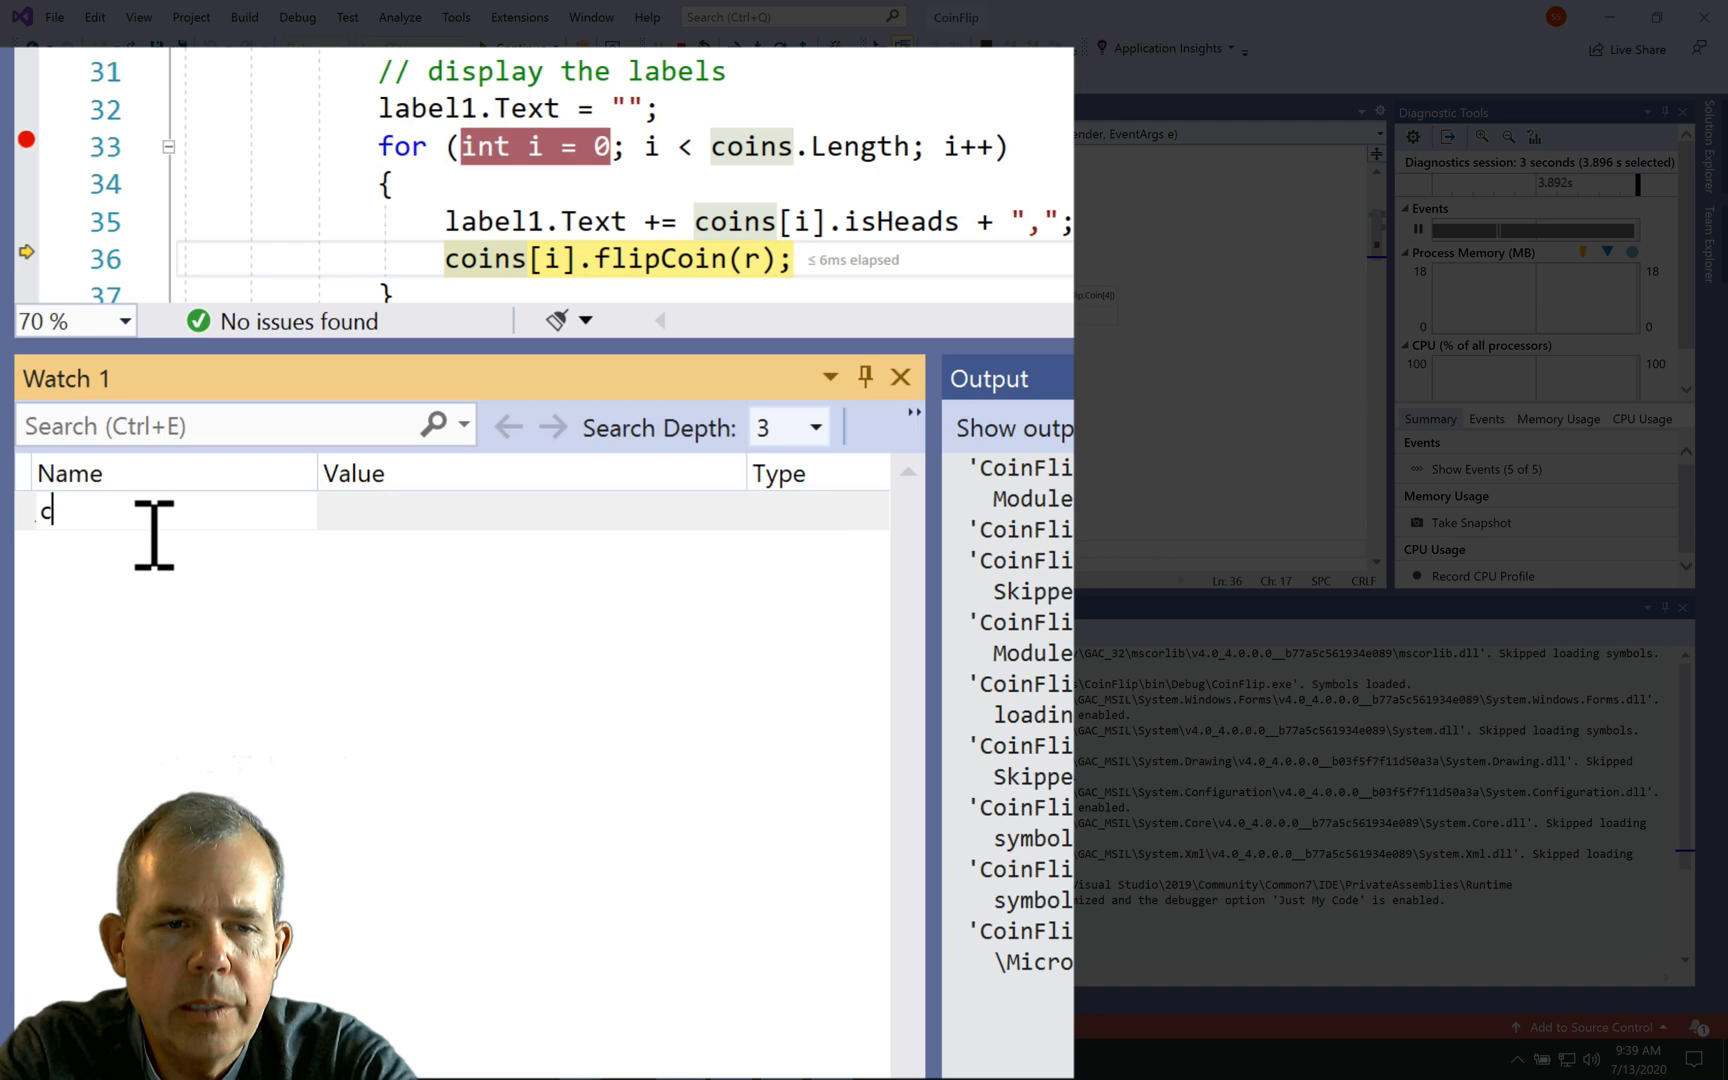
type("oins")
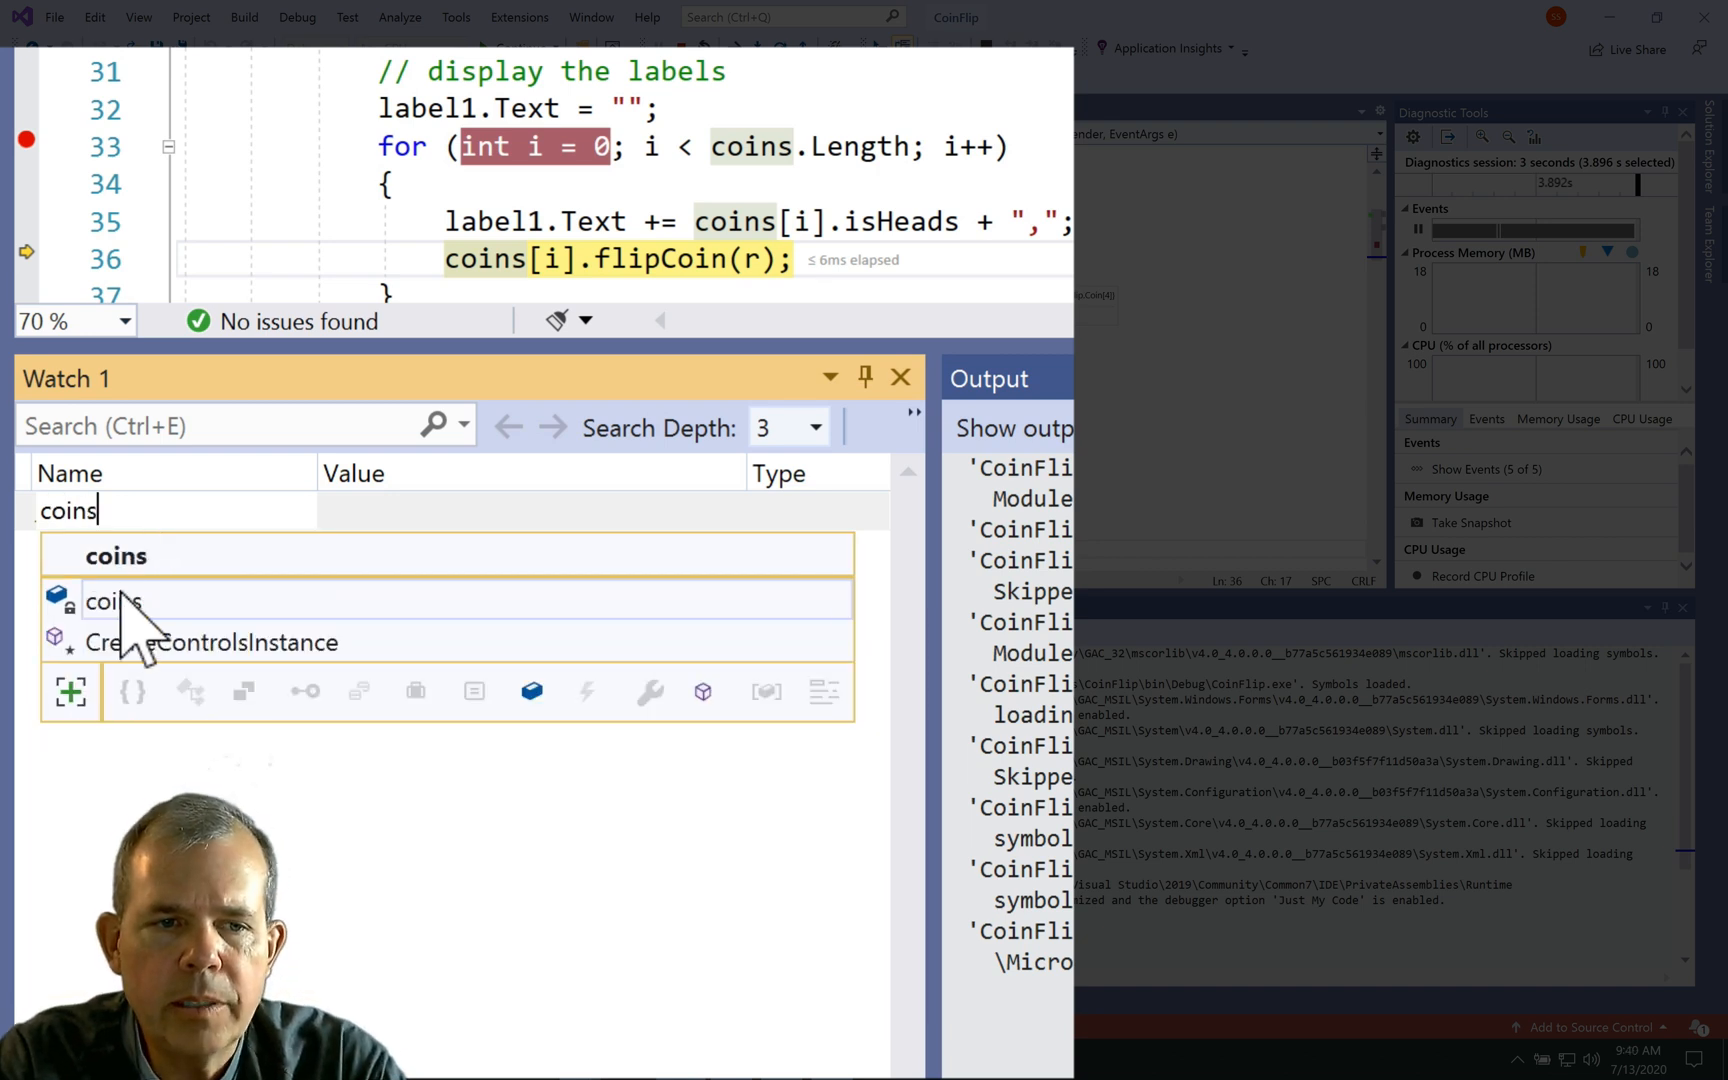
left_click(119, 602)
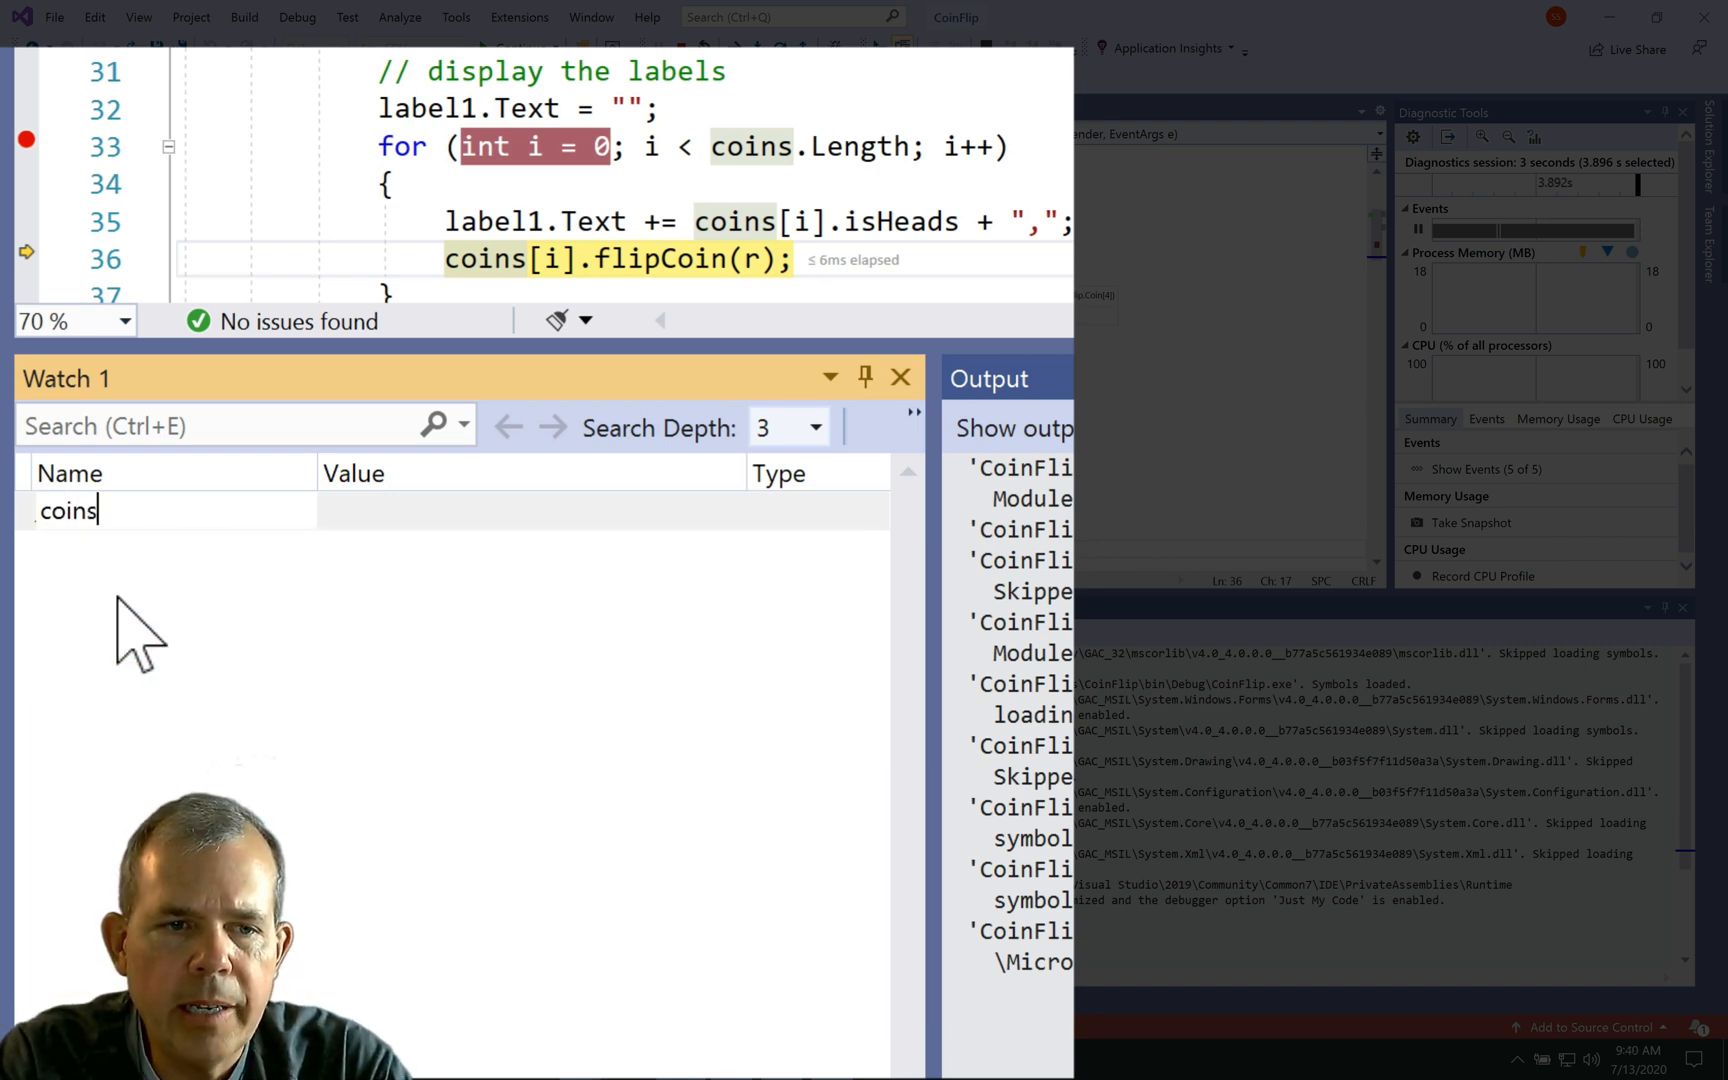
key("Return")
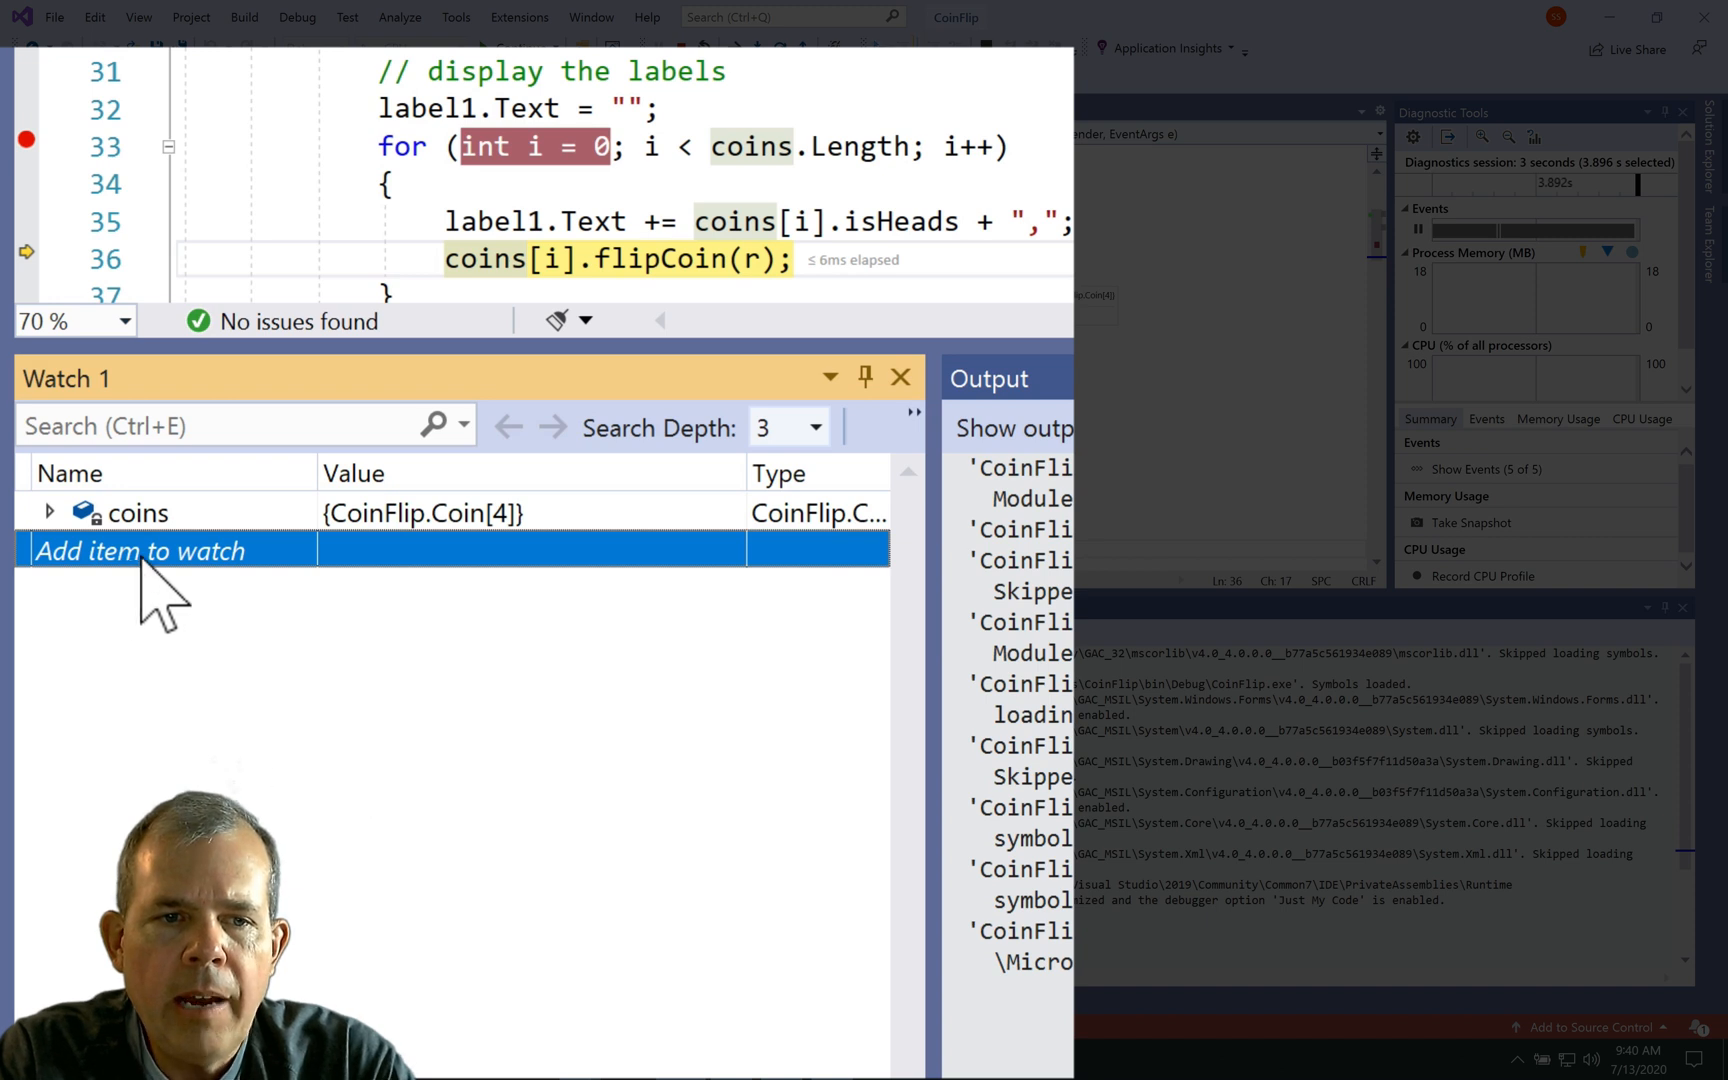
left_click(51, 514)
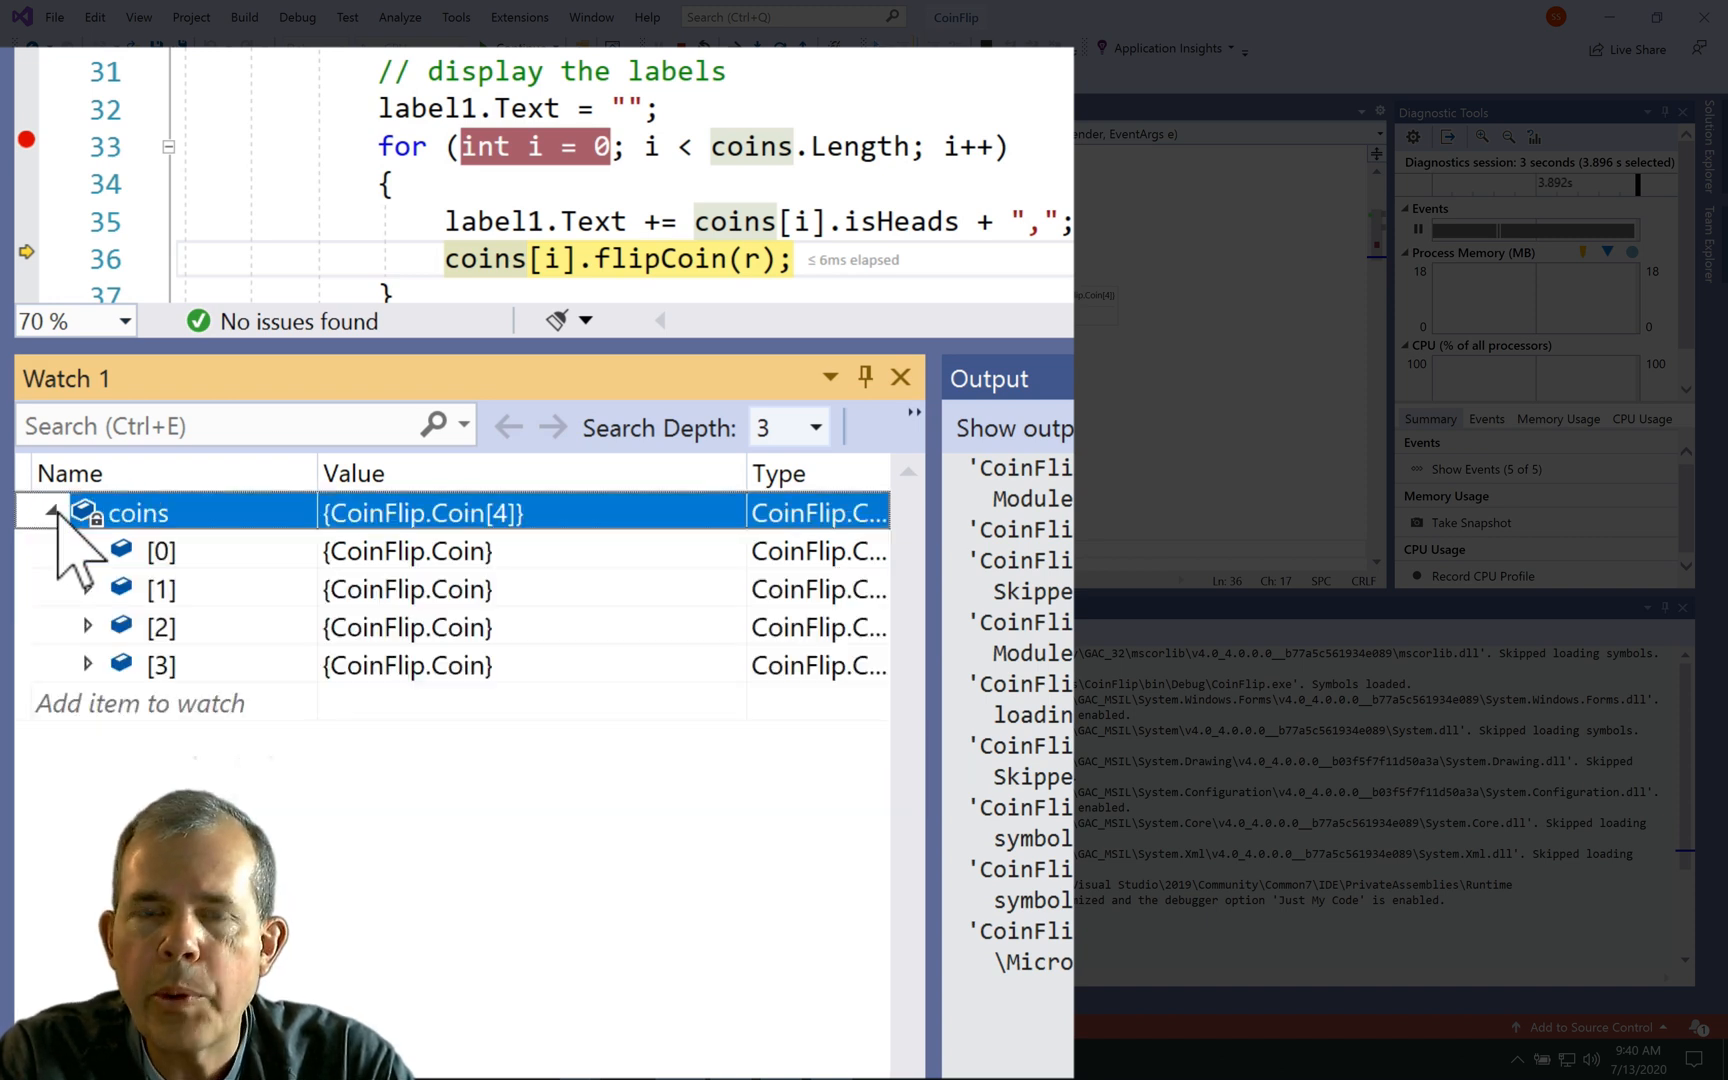
left_click(87, 550)
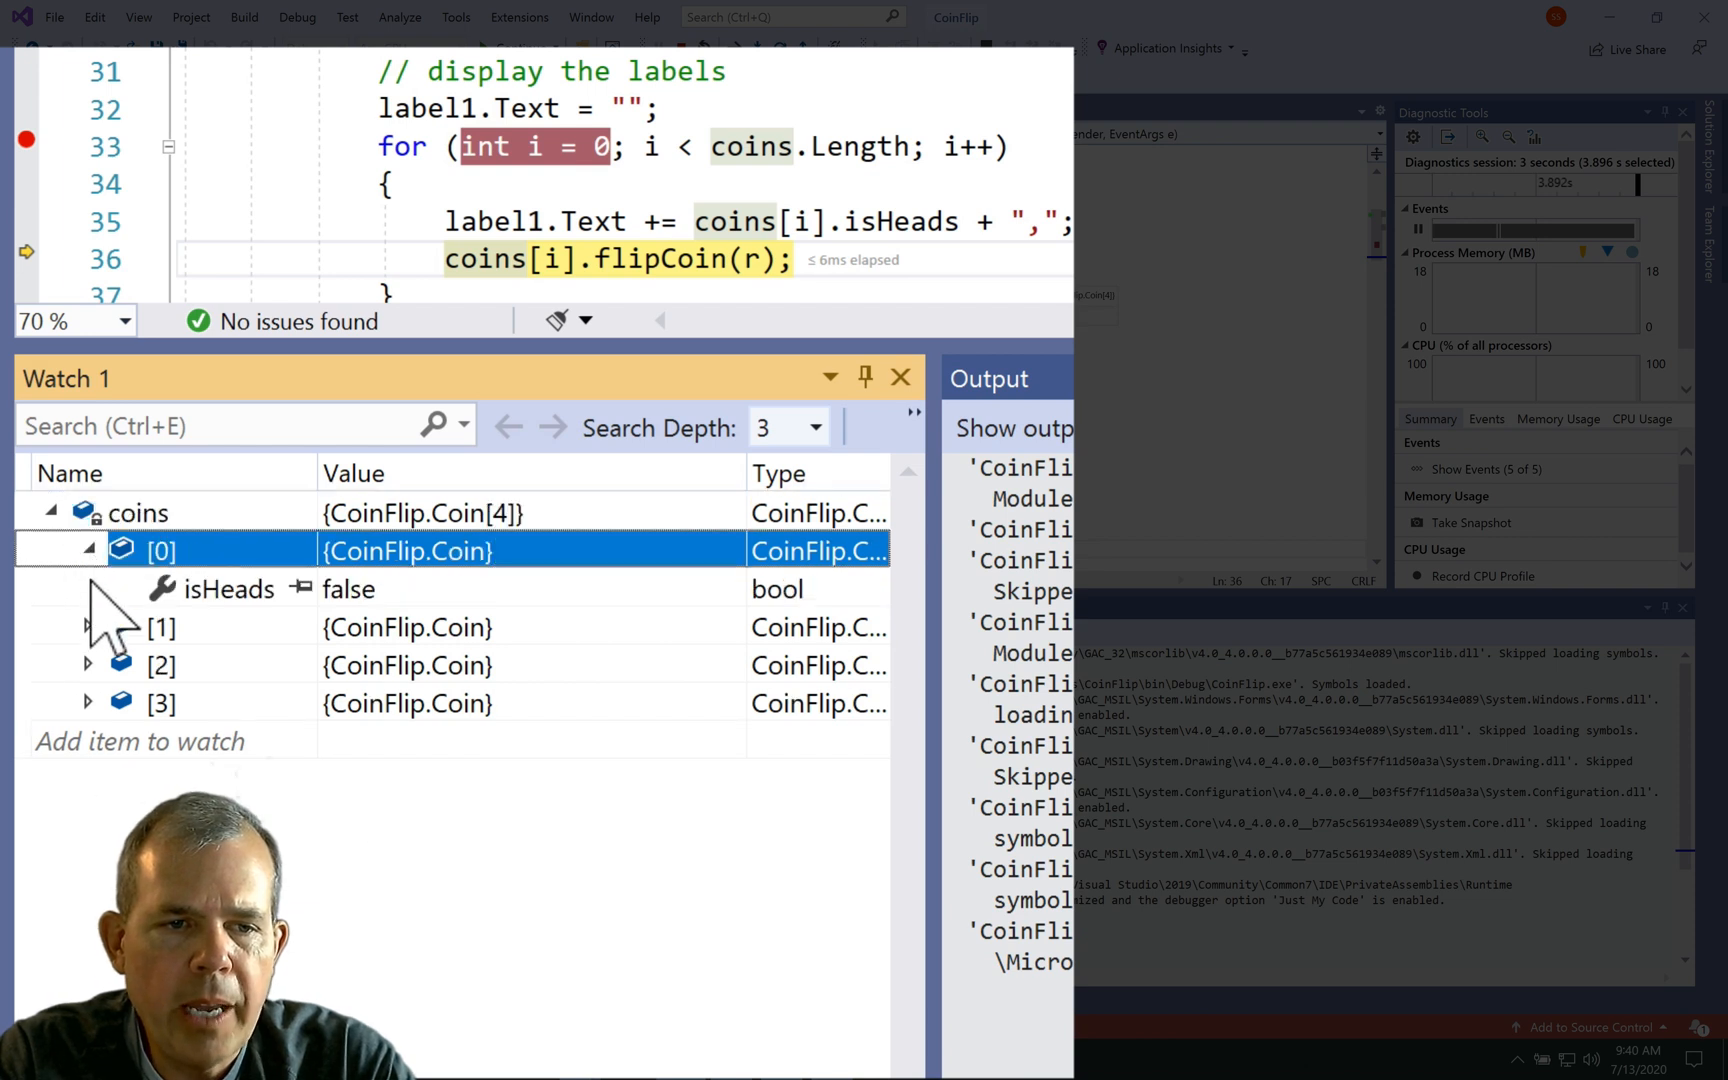
left_click(88, 627)
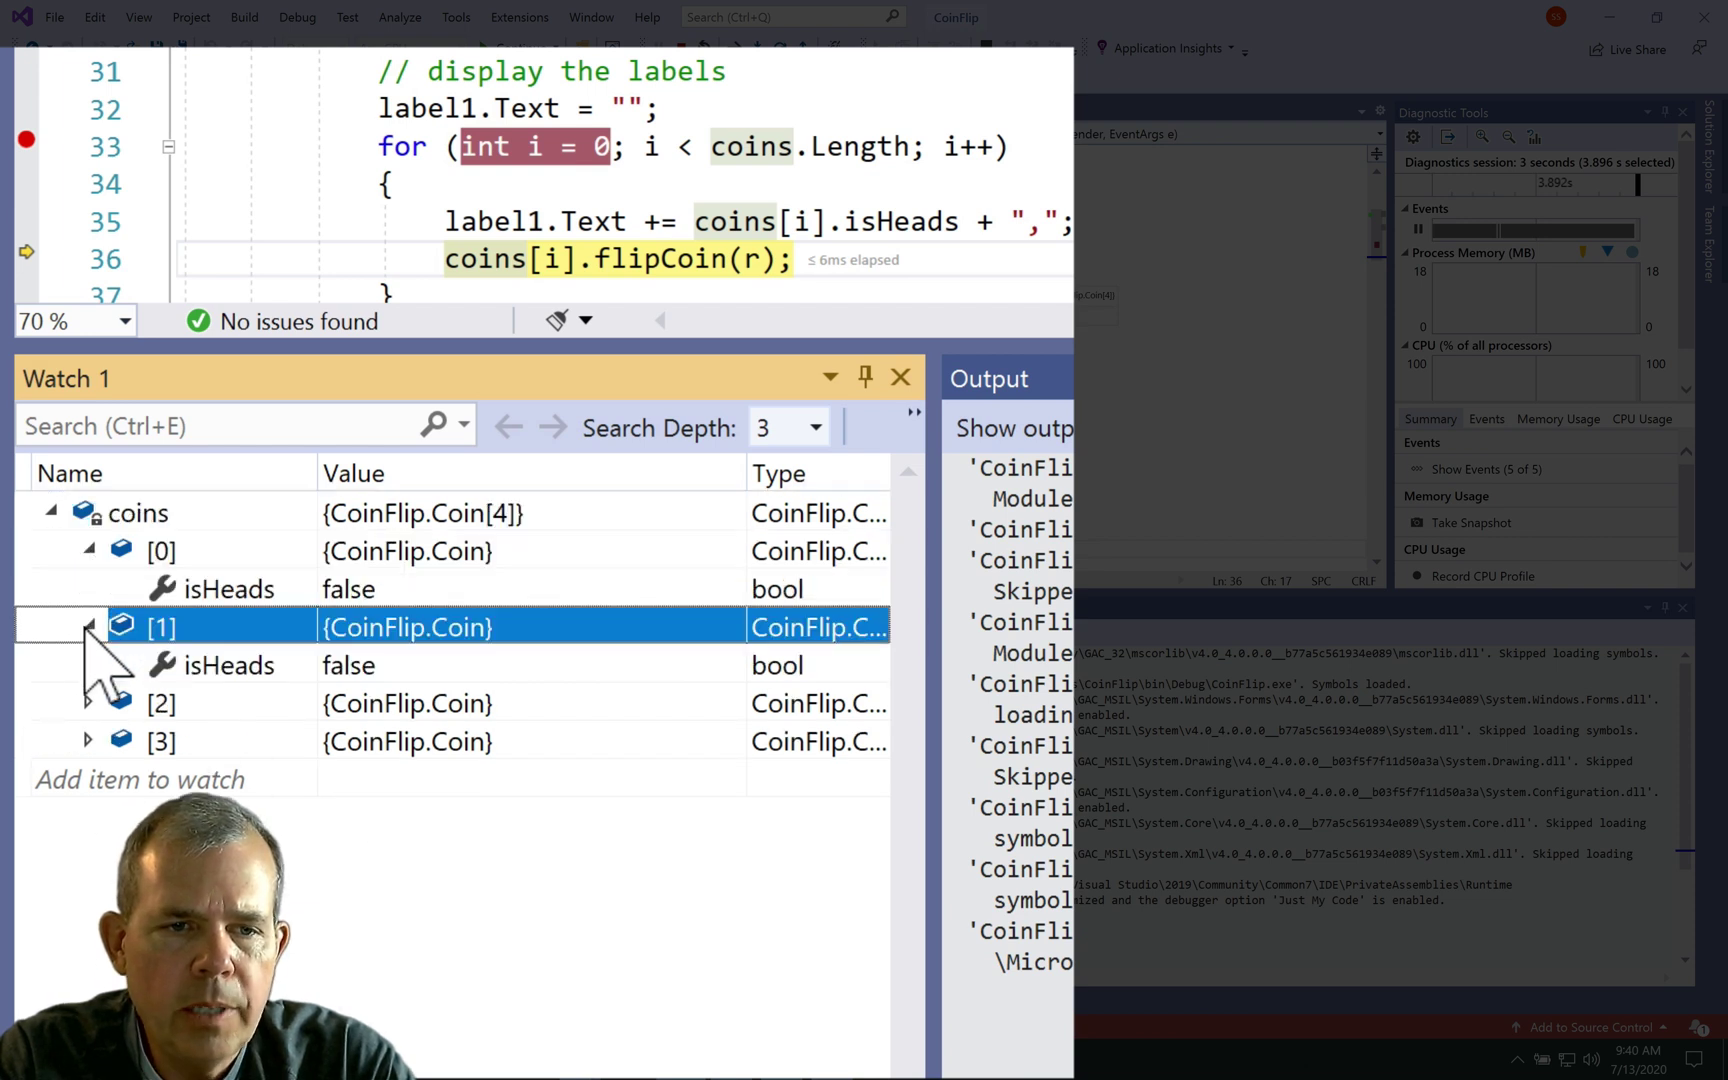
left_click(88, 702)
left_click(88, 779)
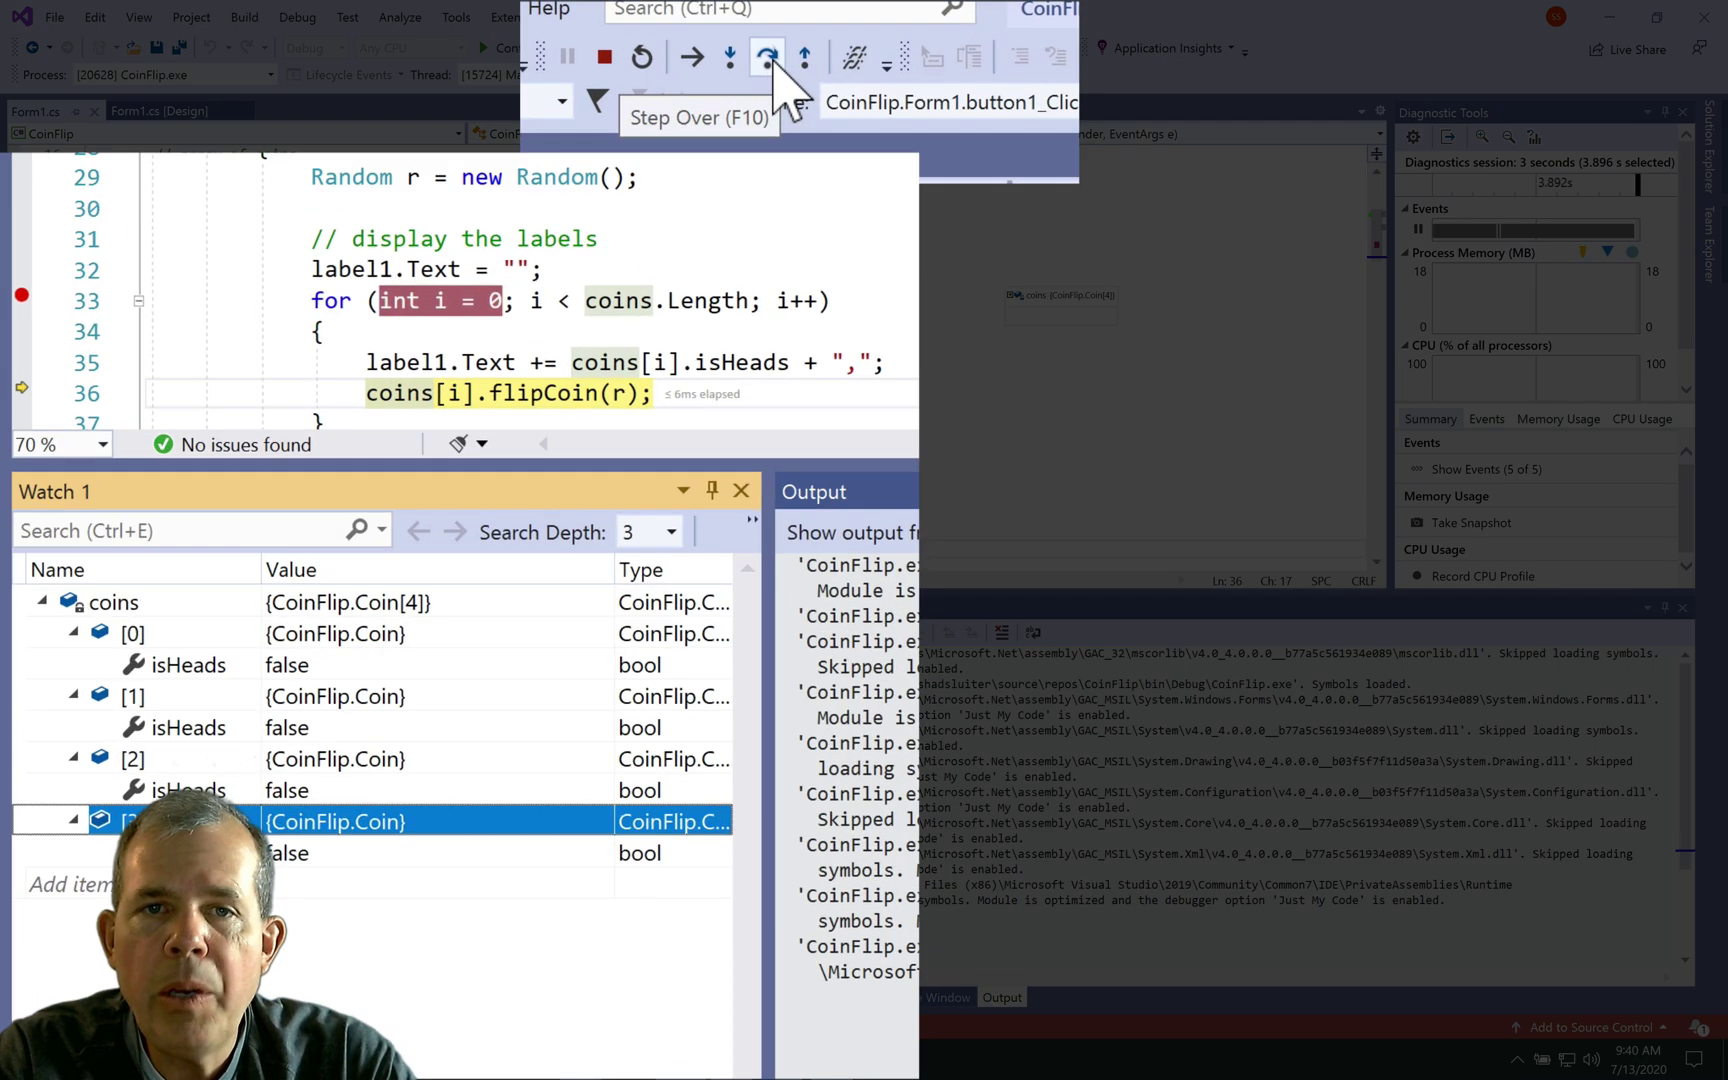
Step: Step over through the flips of the first two coins and back to the loop condition
left_click(776, 61)
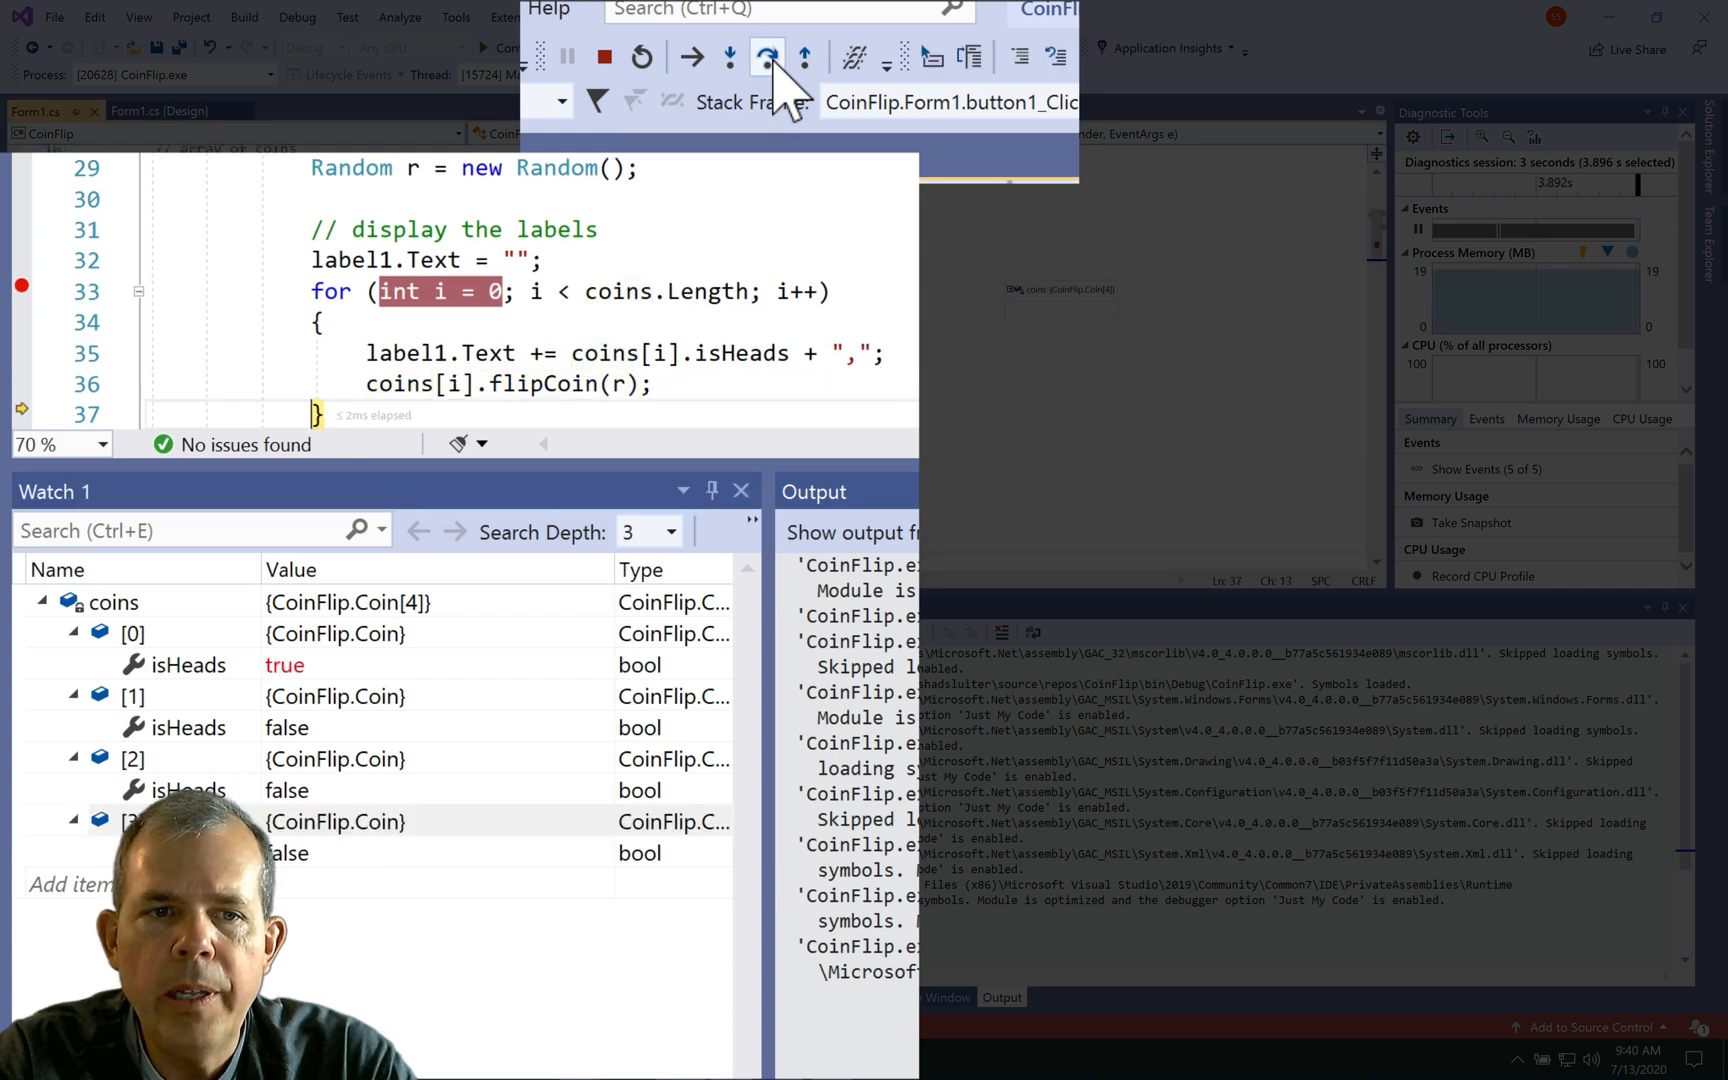
left_click(772, 60)
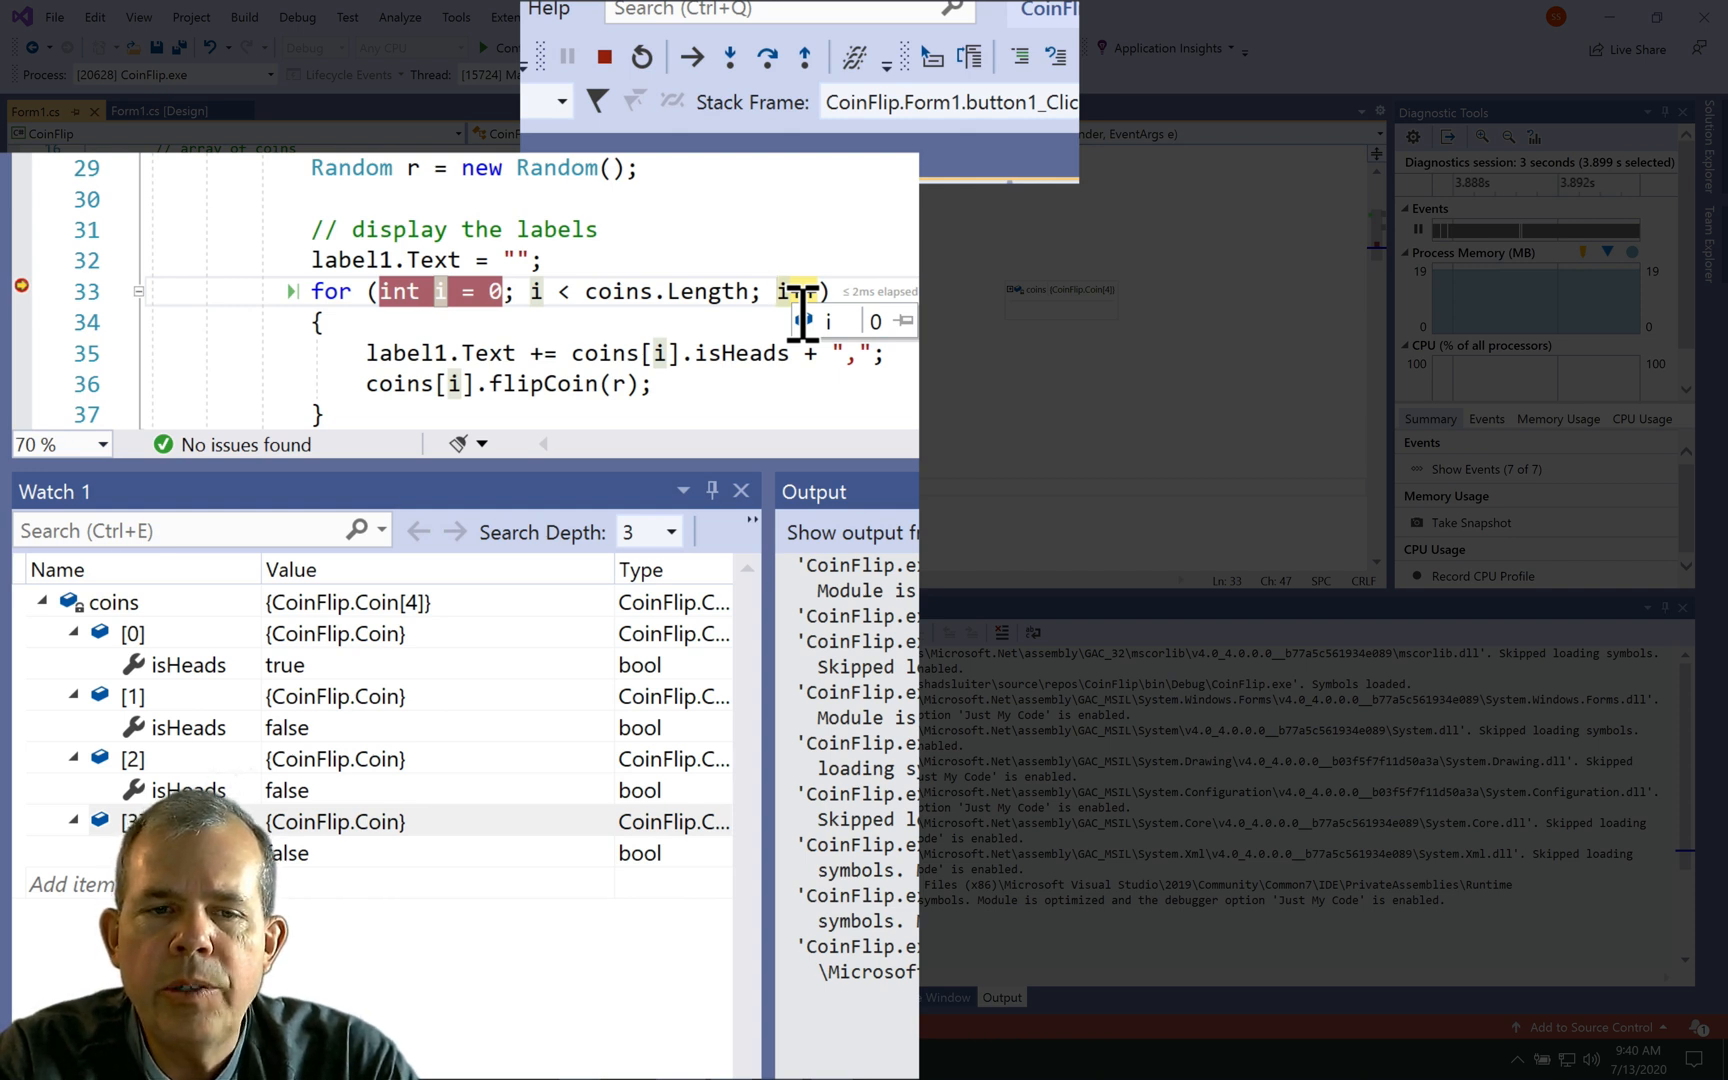
left_click(767, 56)
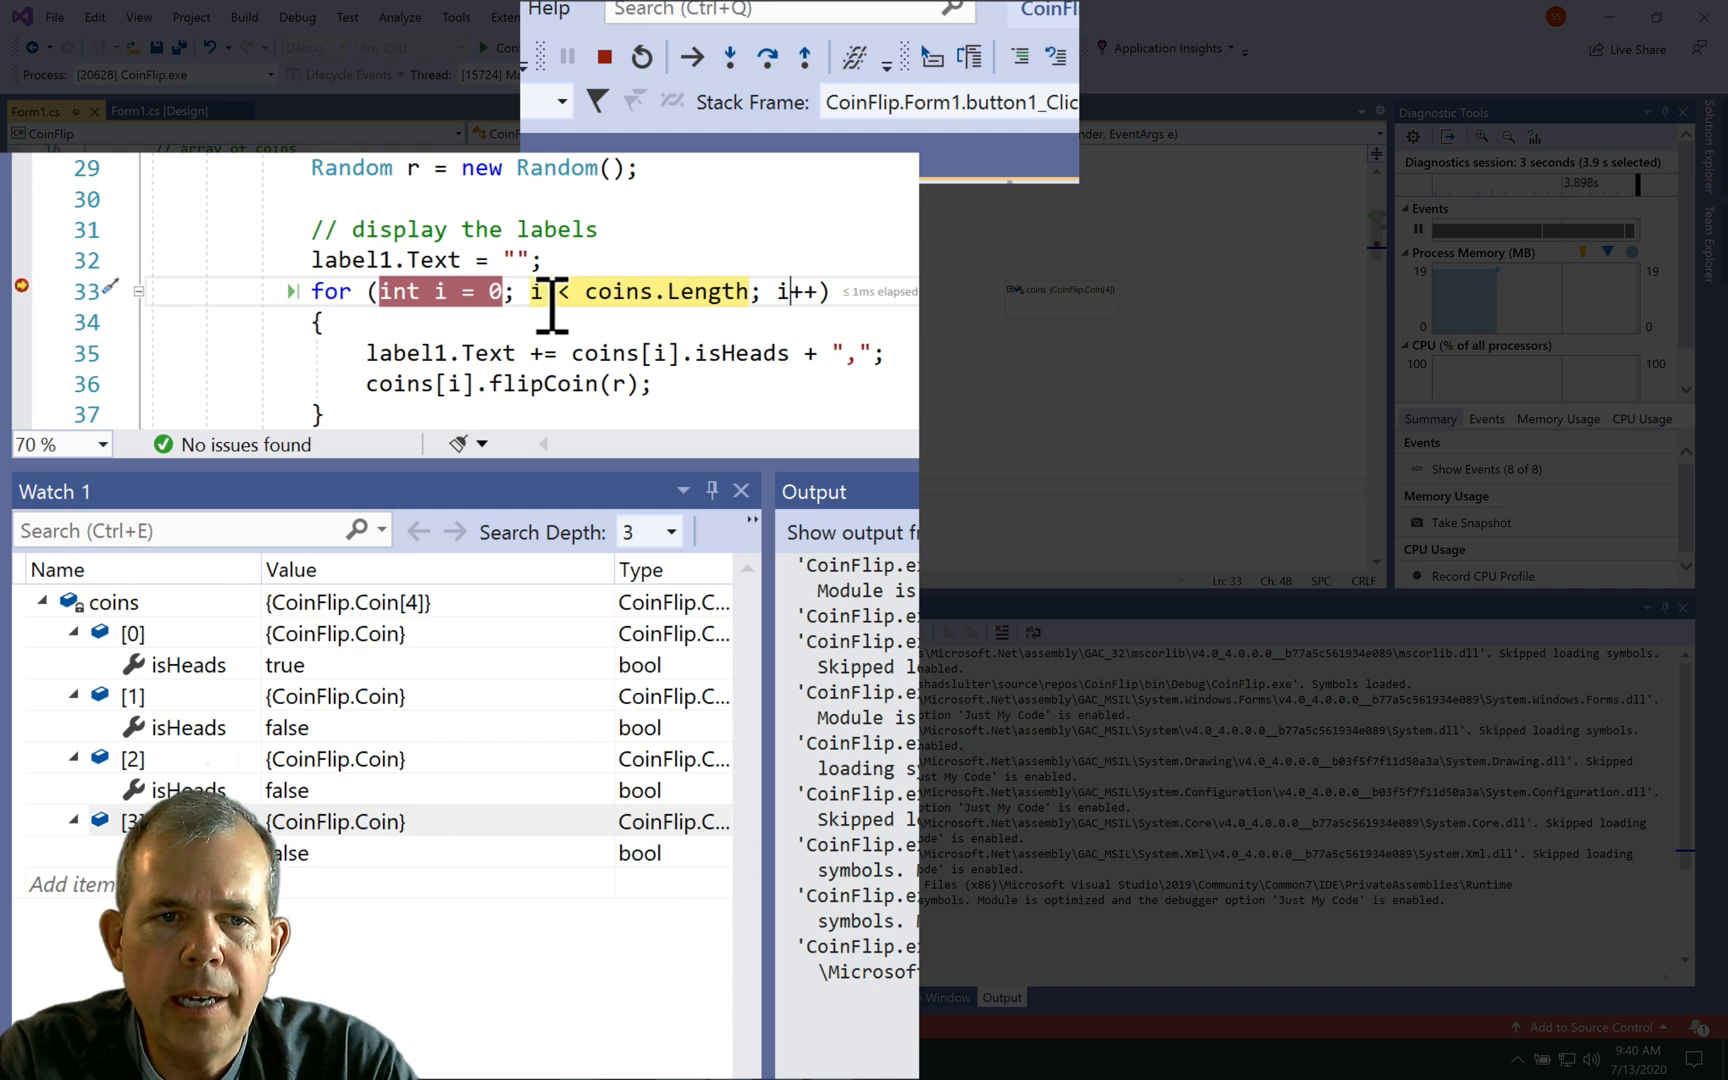
mouse_move(537, 292)
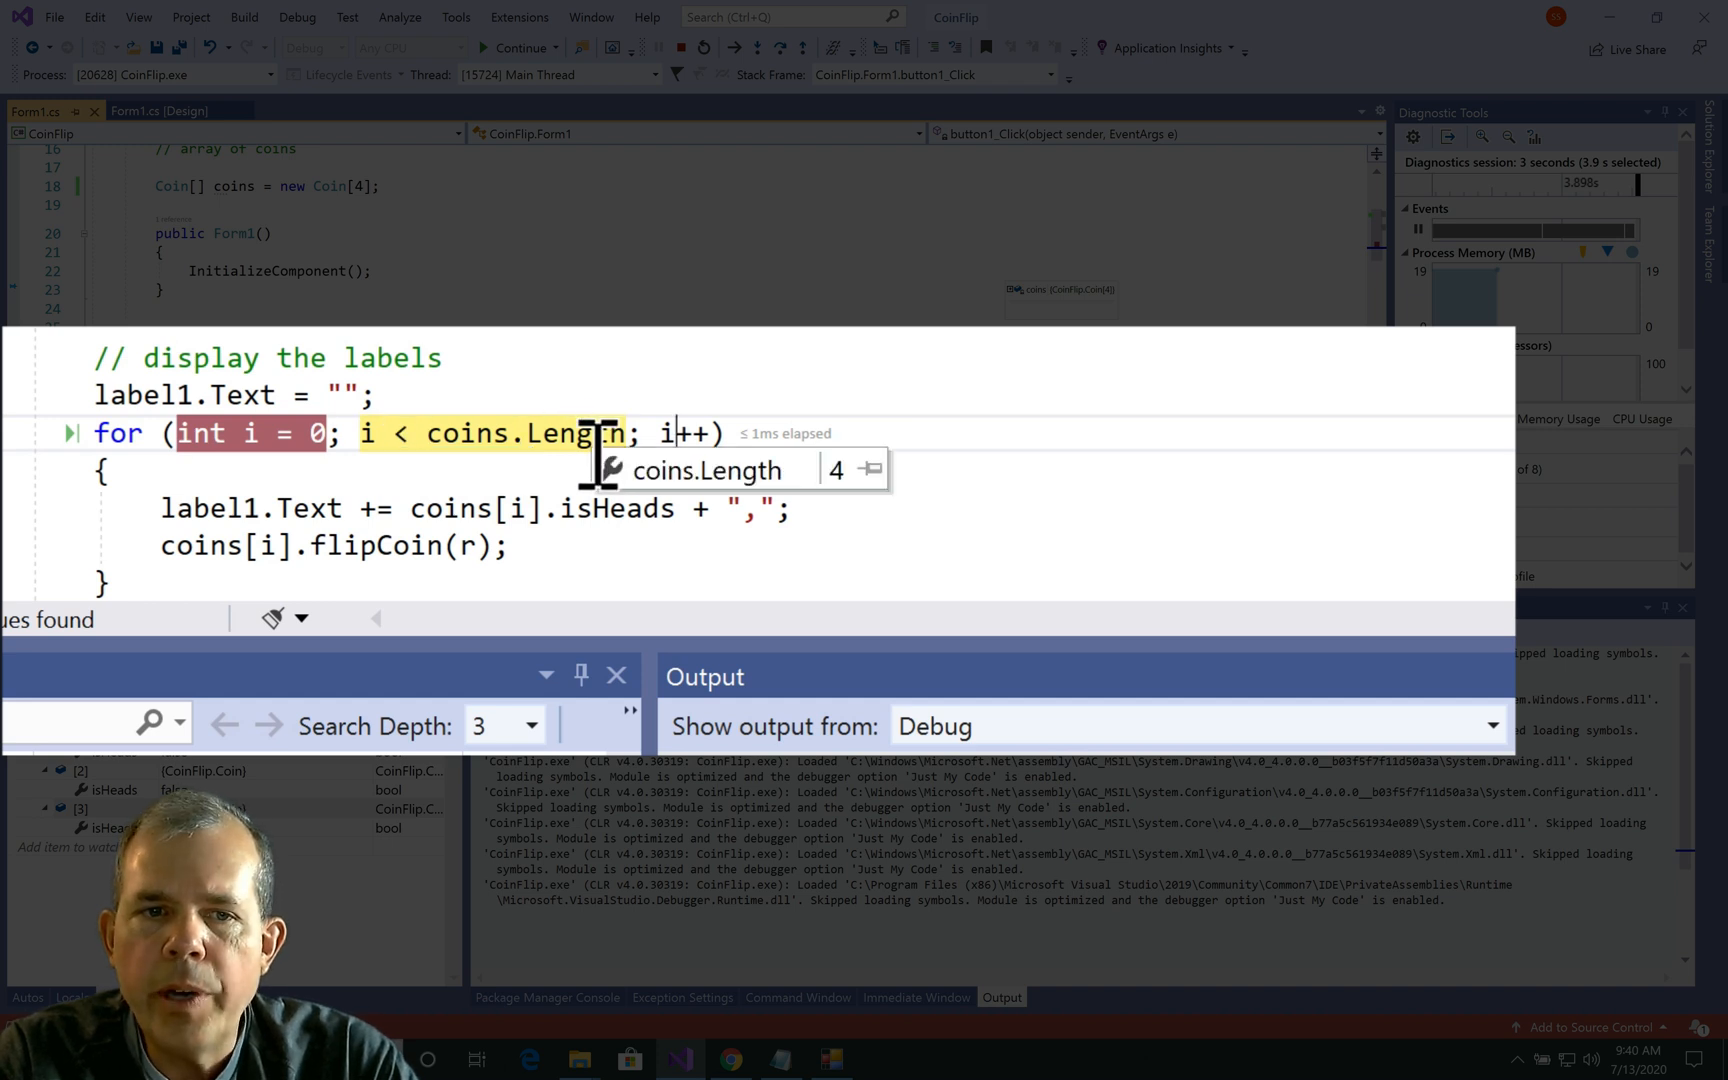
mouse_move(378, 433)
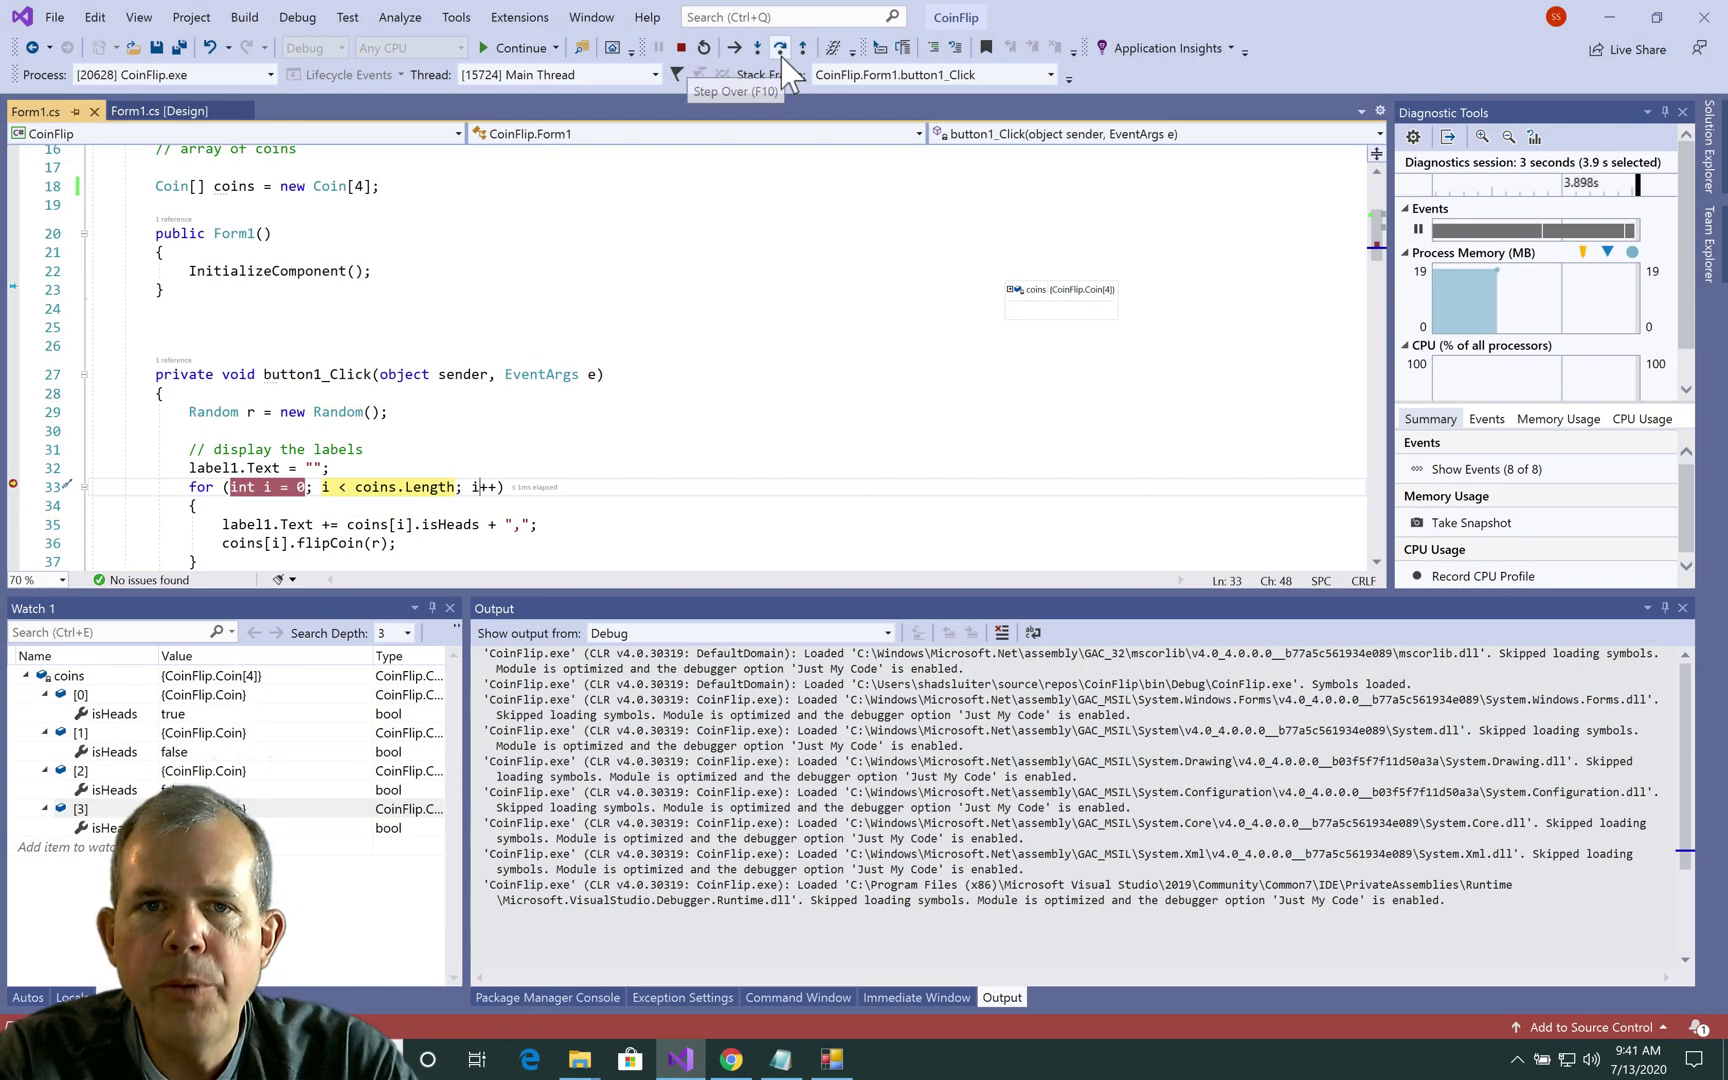
left_click(780, 49)
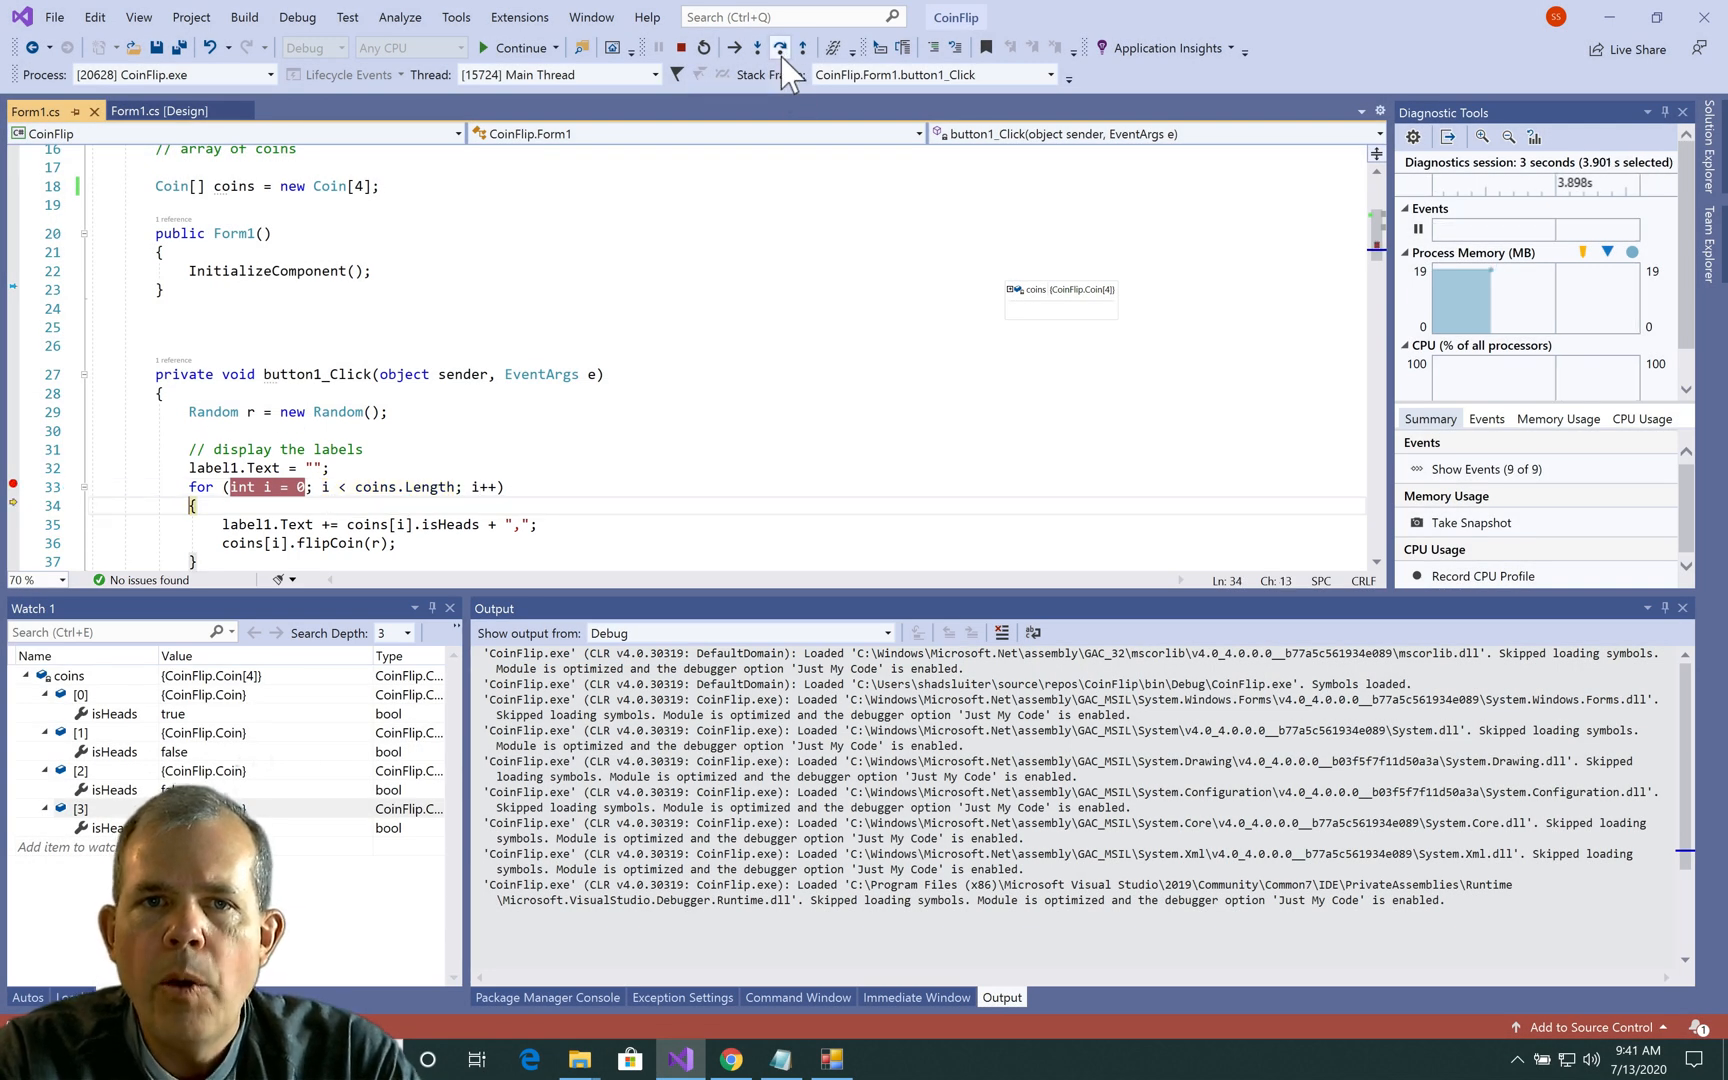
left_click(782, 56)
left_click(782, 57)
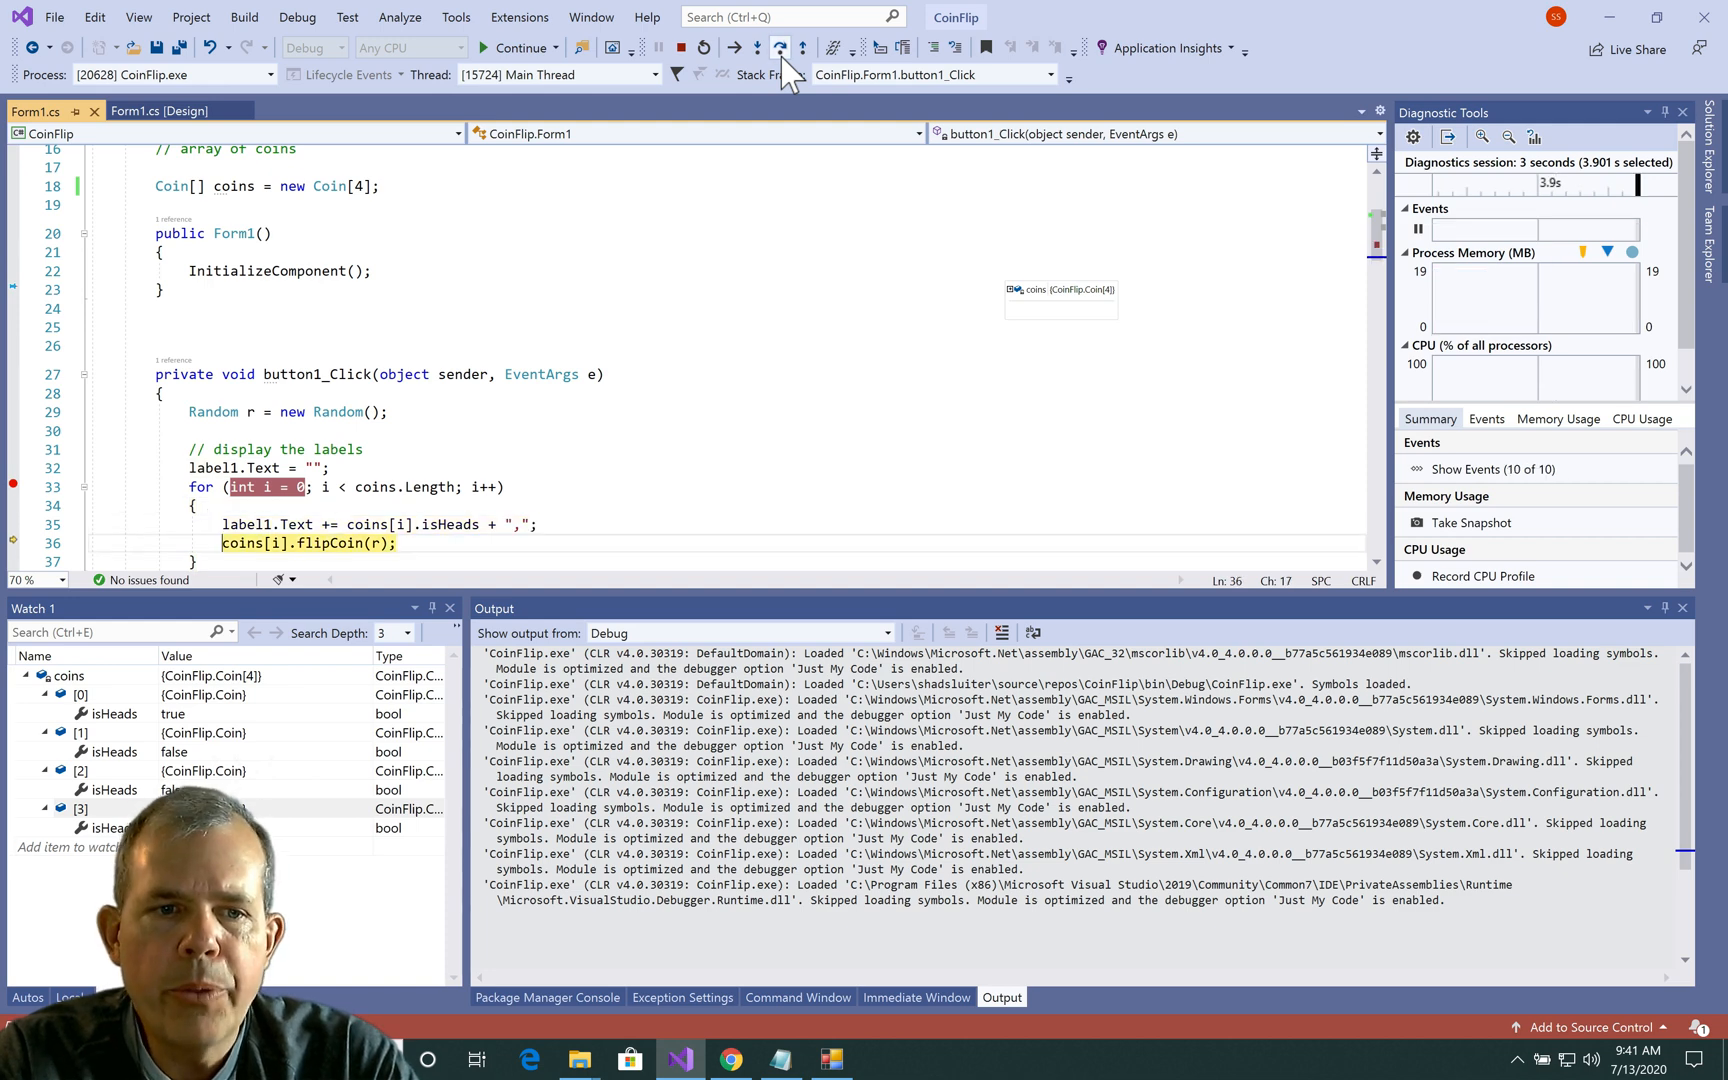
left_click(781, 57)
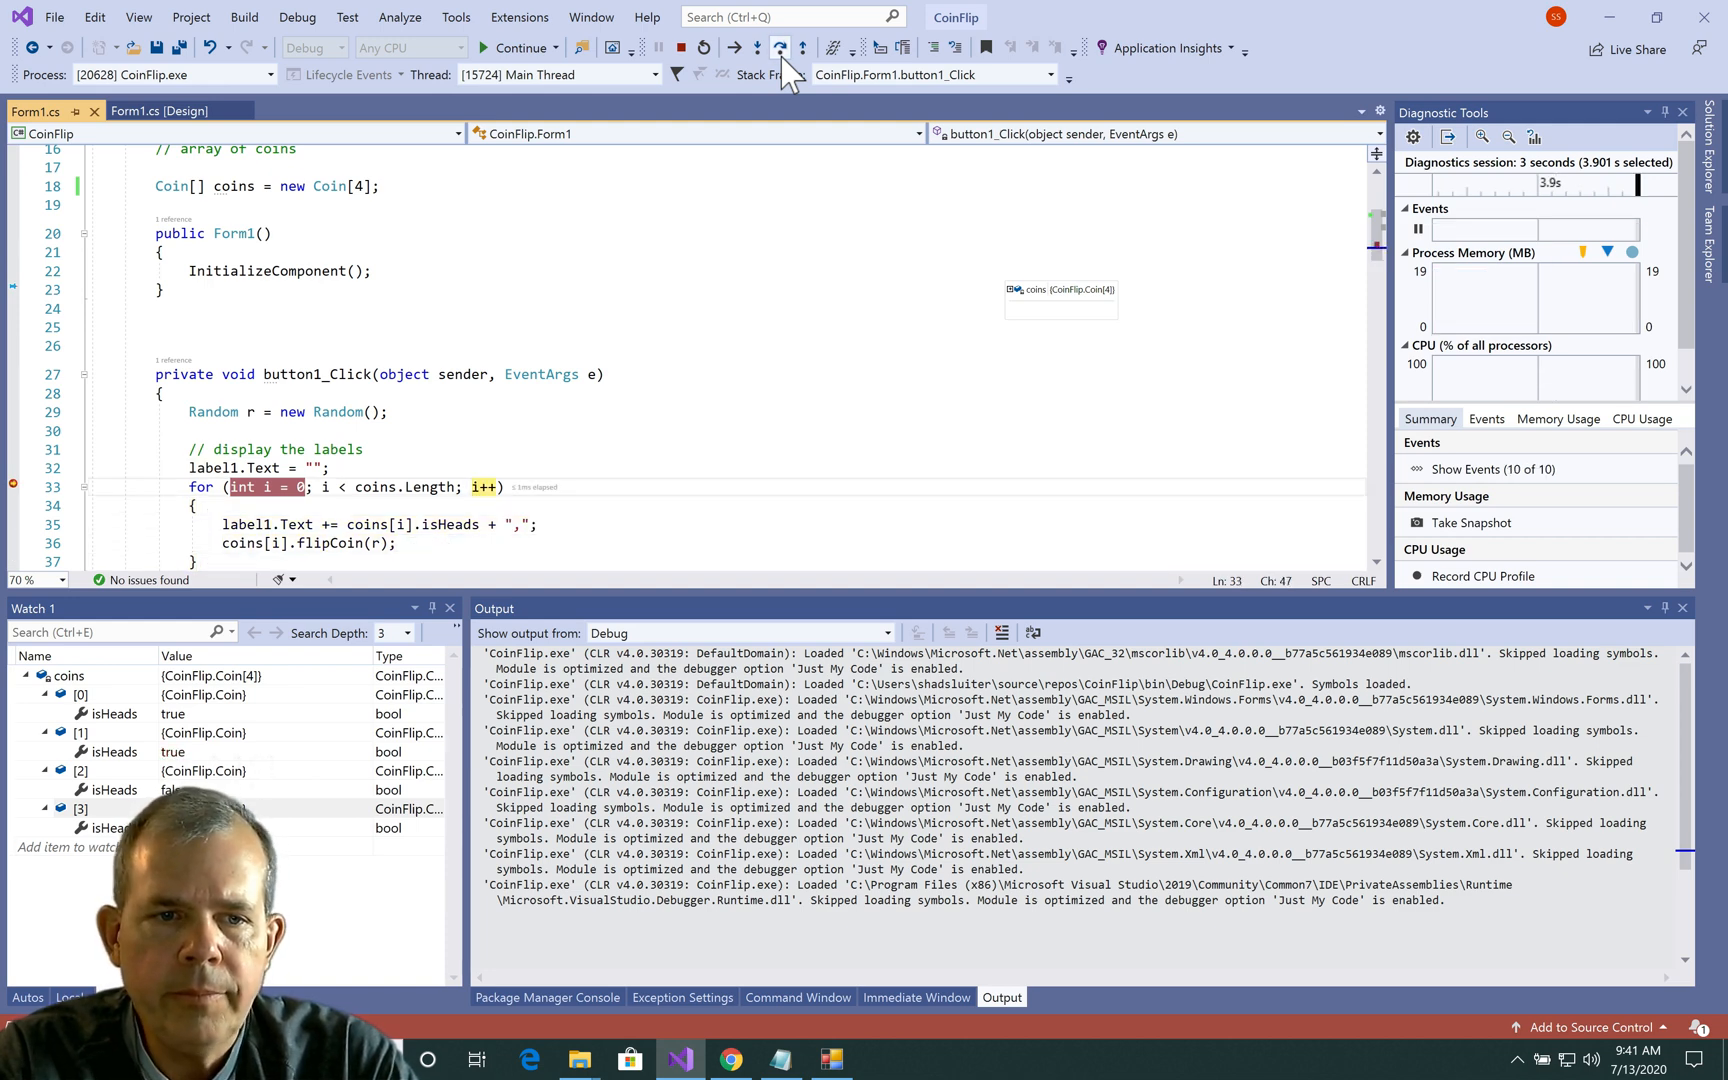
left_click(782, 56)
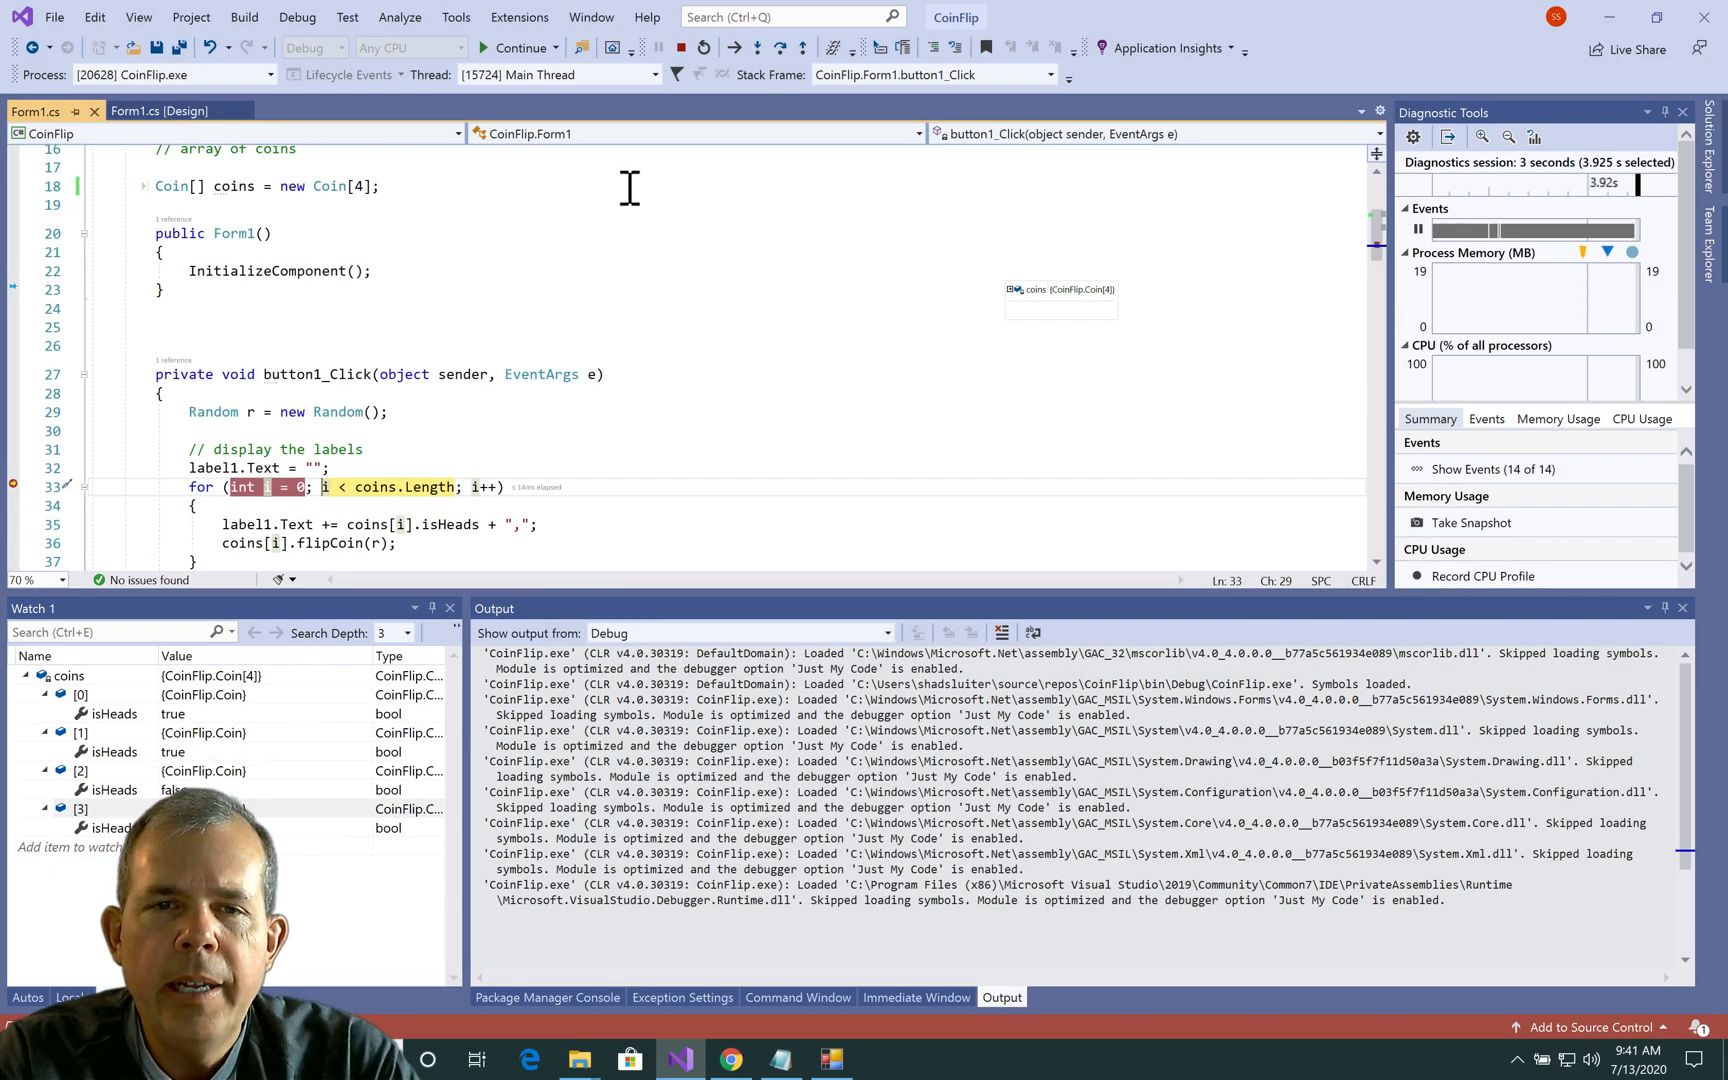
Step: Step through the remaining iterations, inspect coins.Length, and step past the loop to the first picture assignment at line 40
left_click(780, 47)
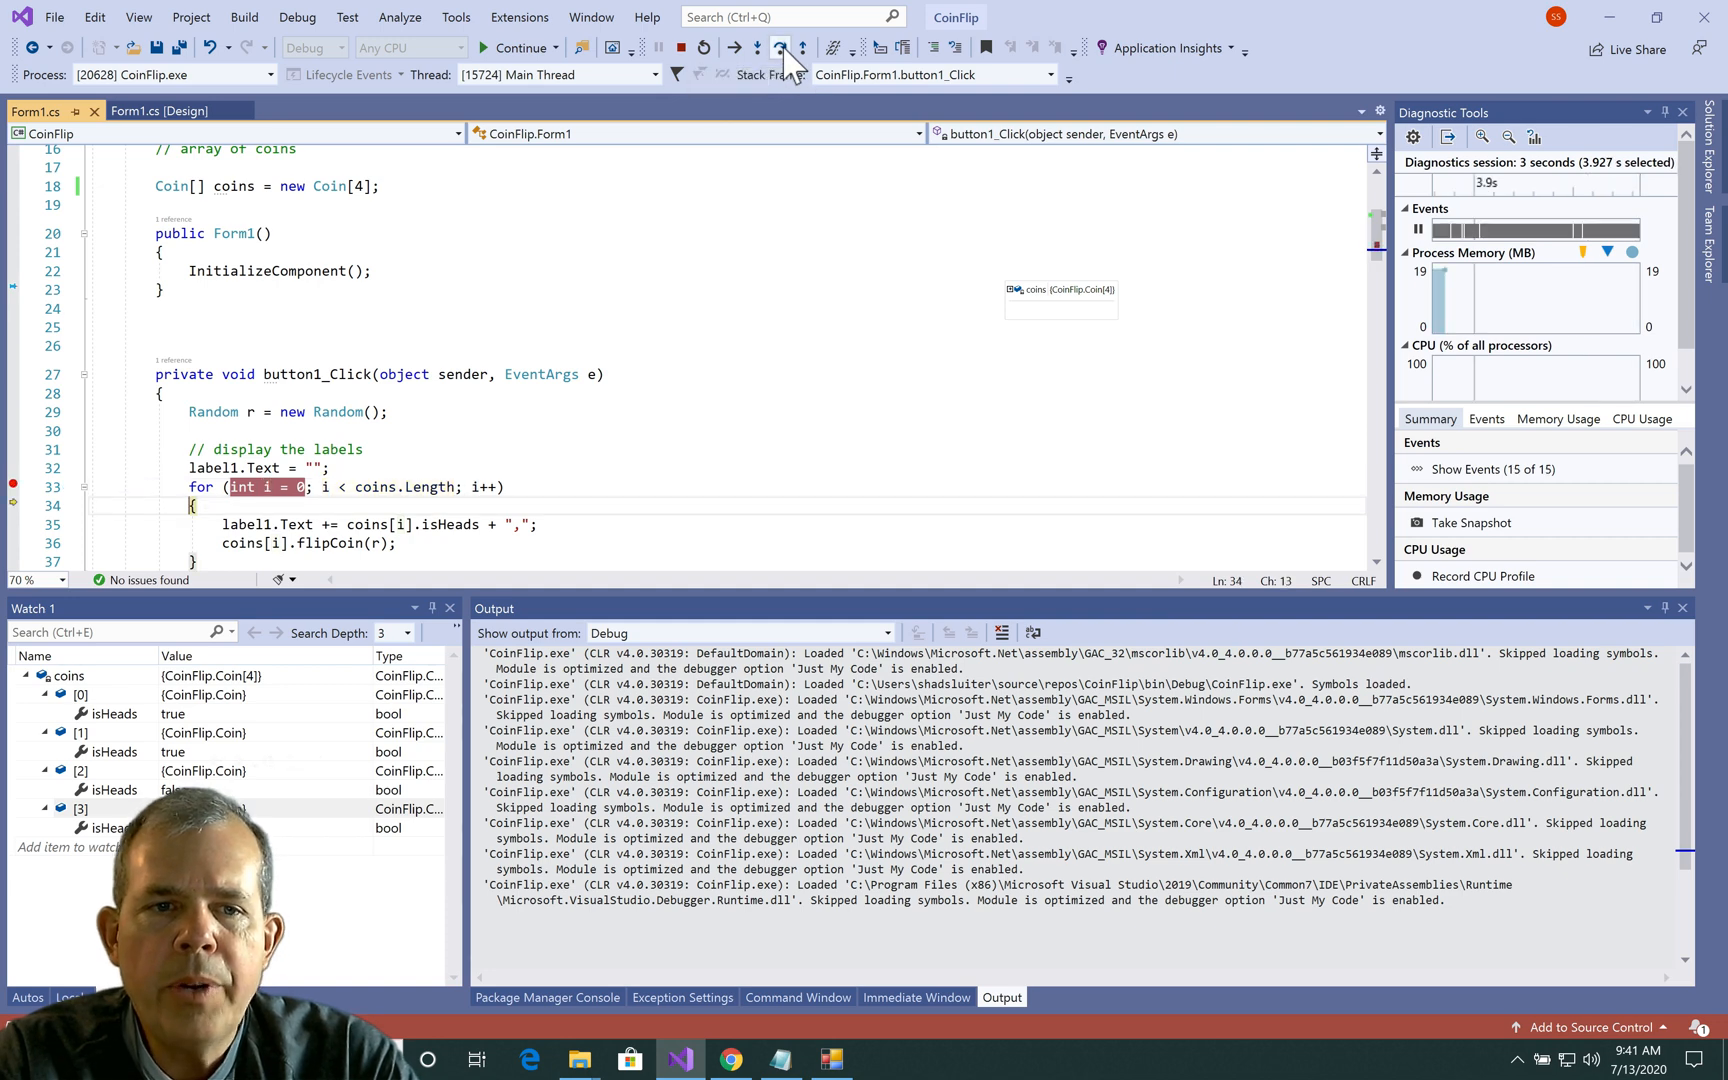
left_click(783, 51)
left_click(783, 51)
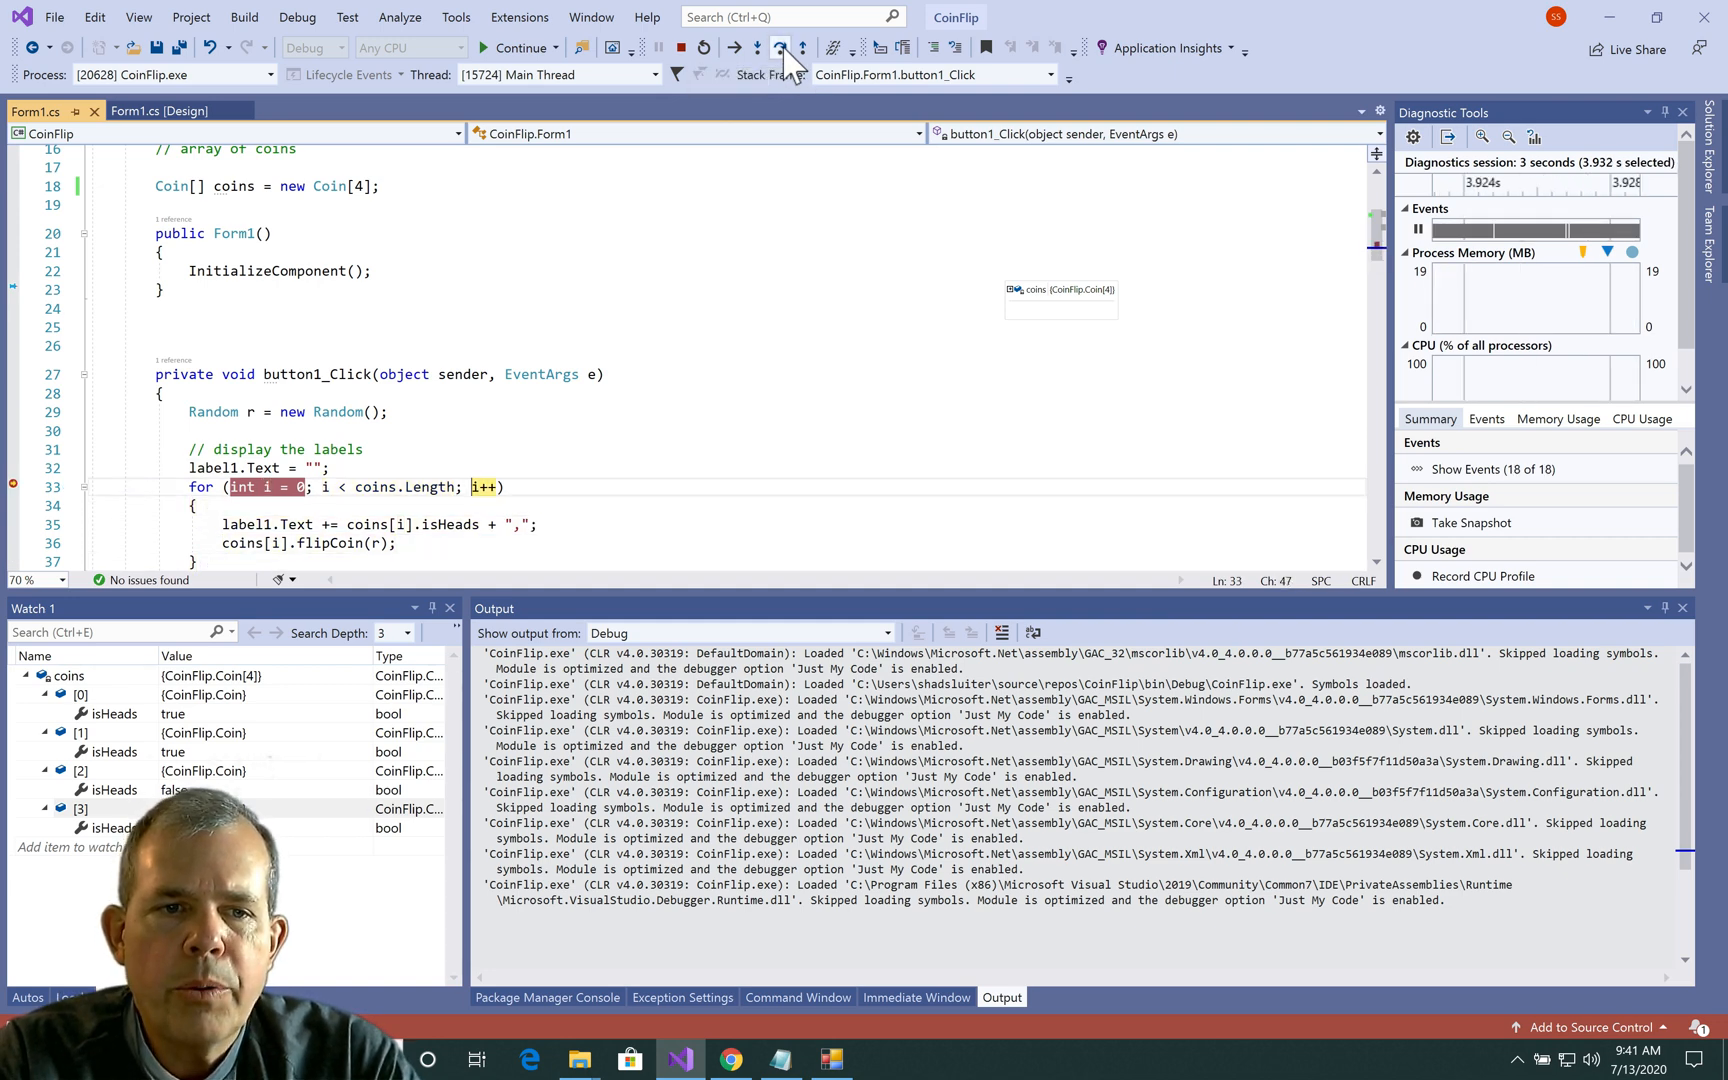
left_click(783, 50)
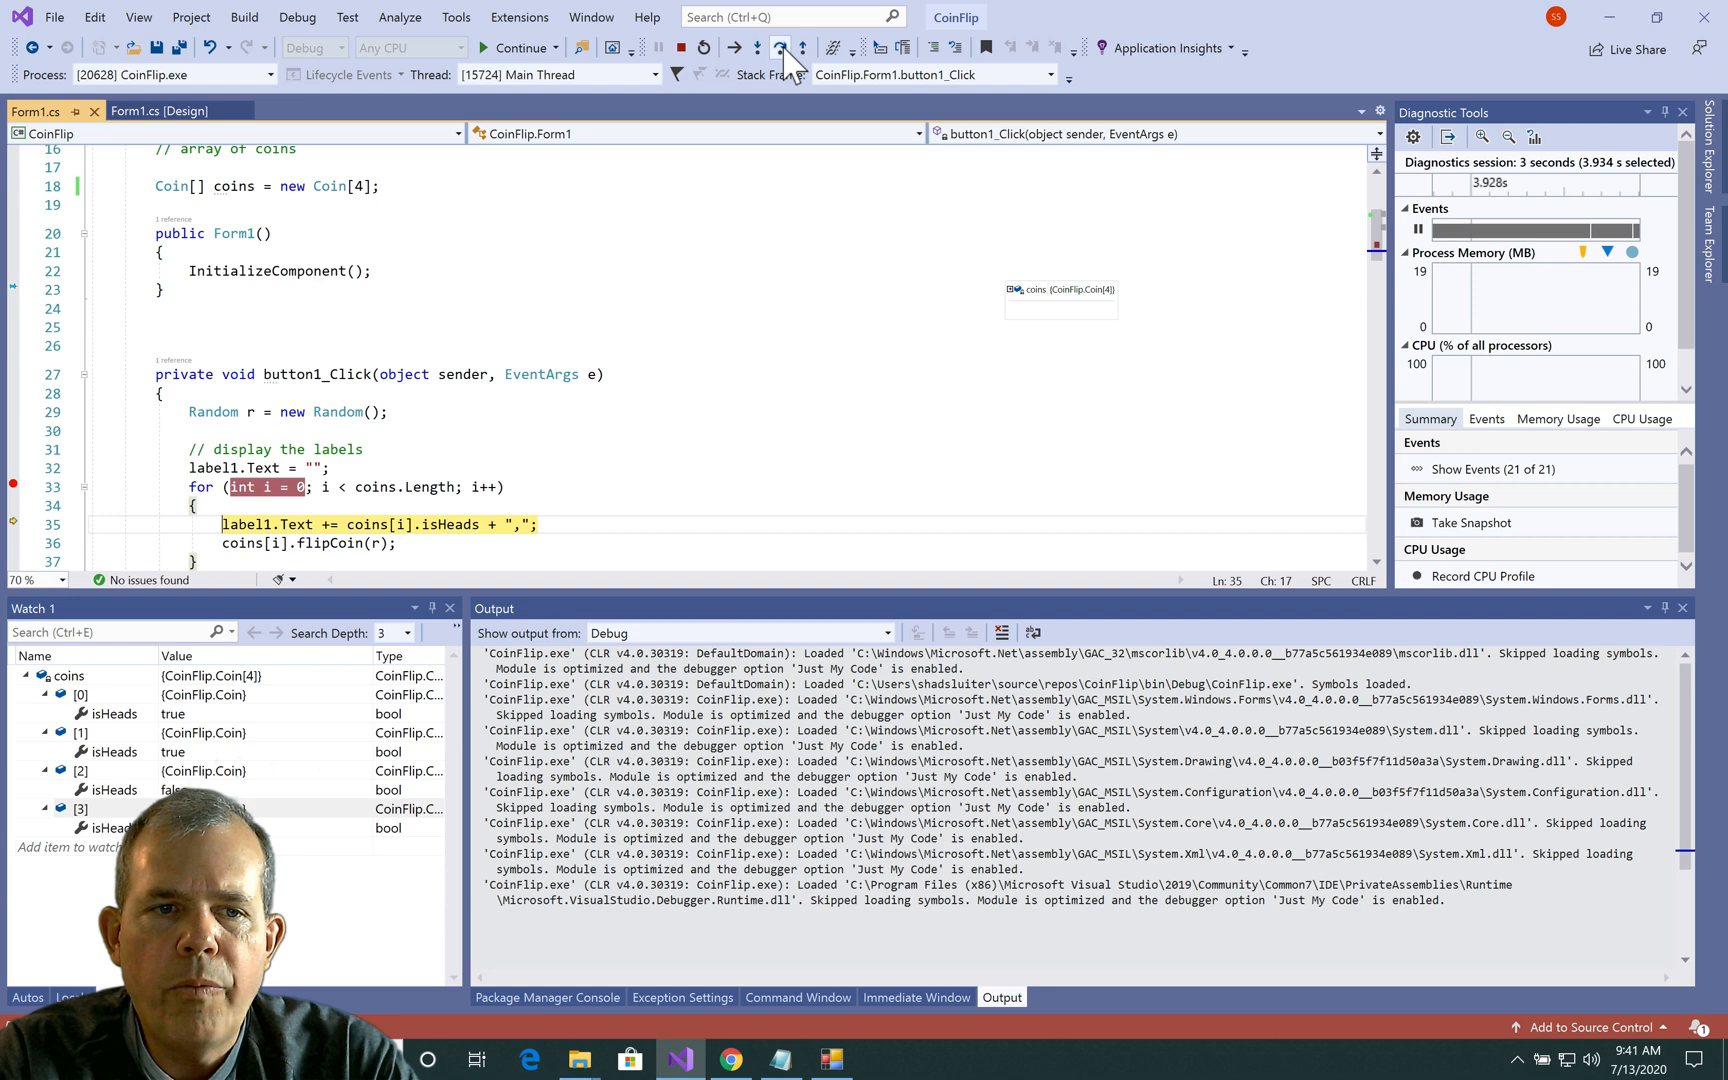
left_click(783, 50)
left_click(784, 51)
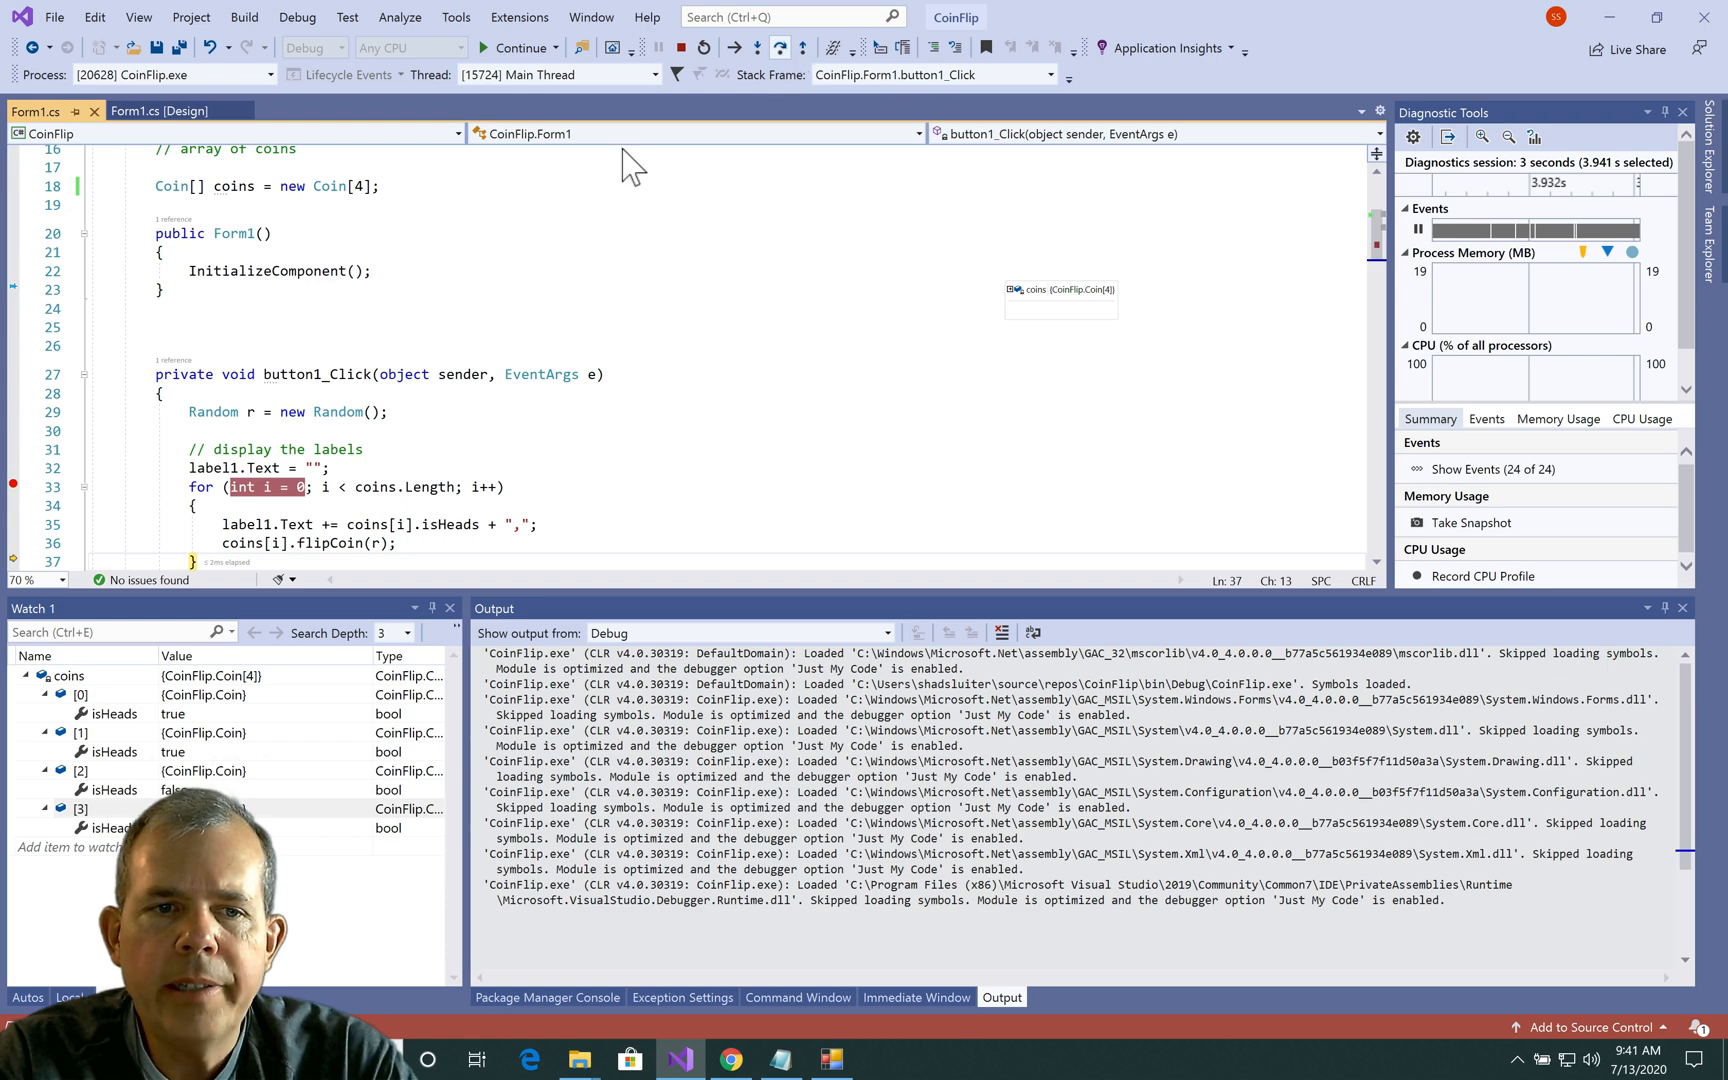
mouse_move(382, 487)
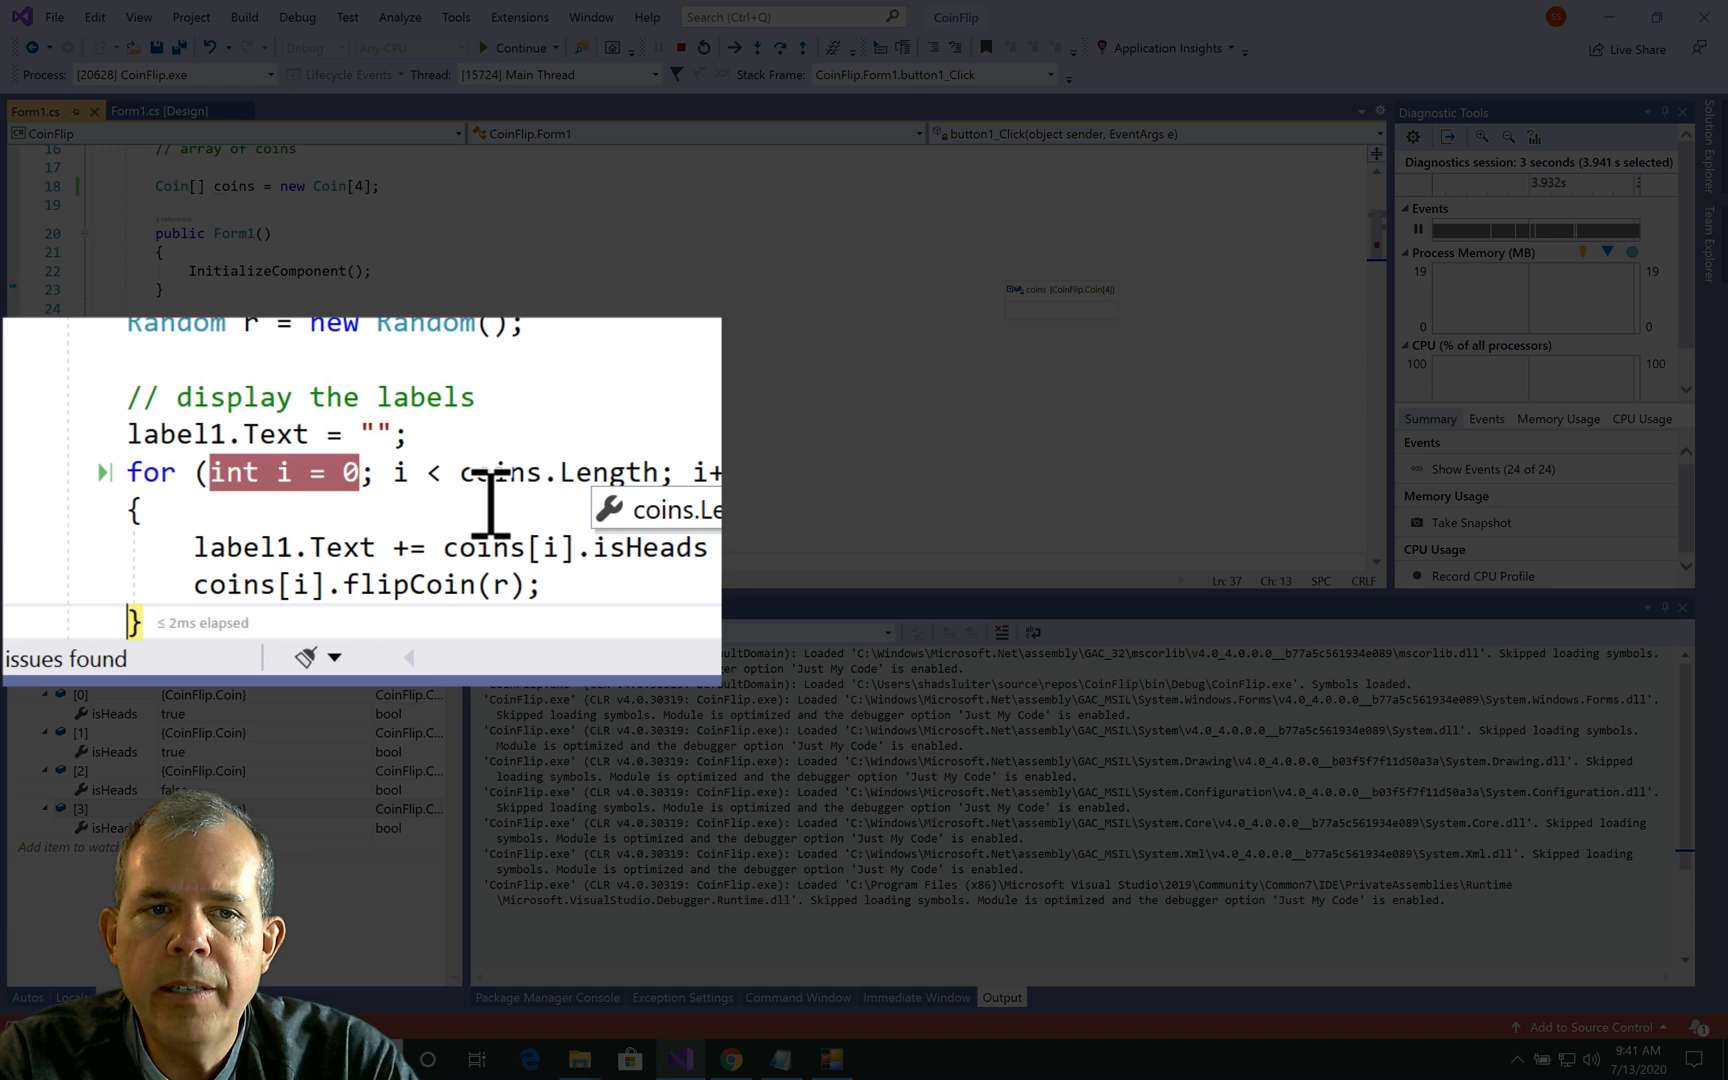
left_click_drag(489, 479, 659, 475)
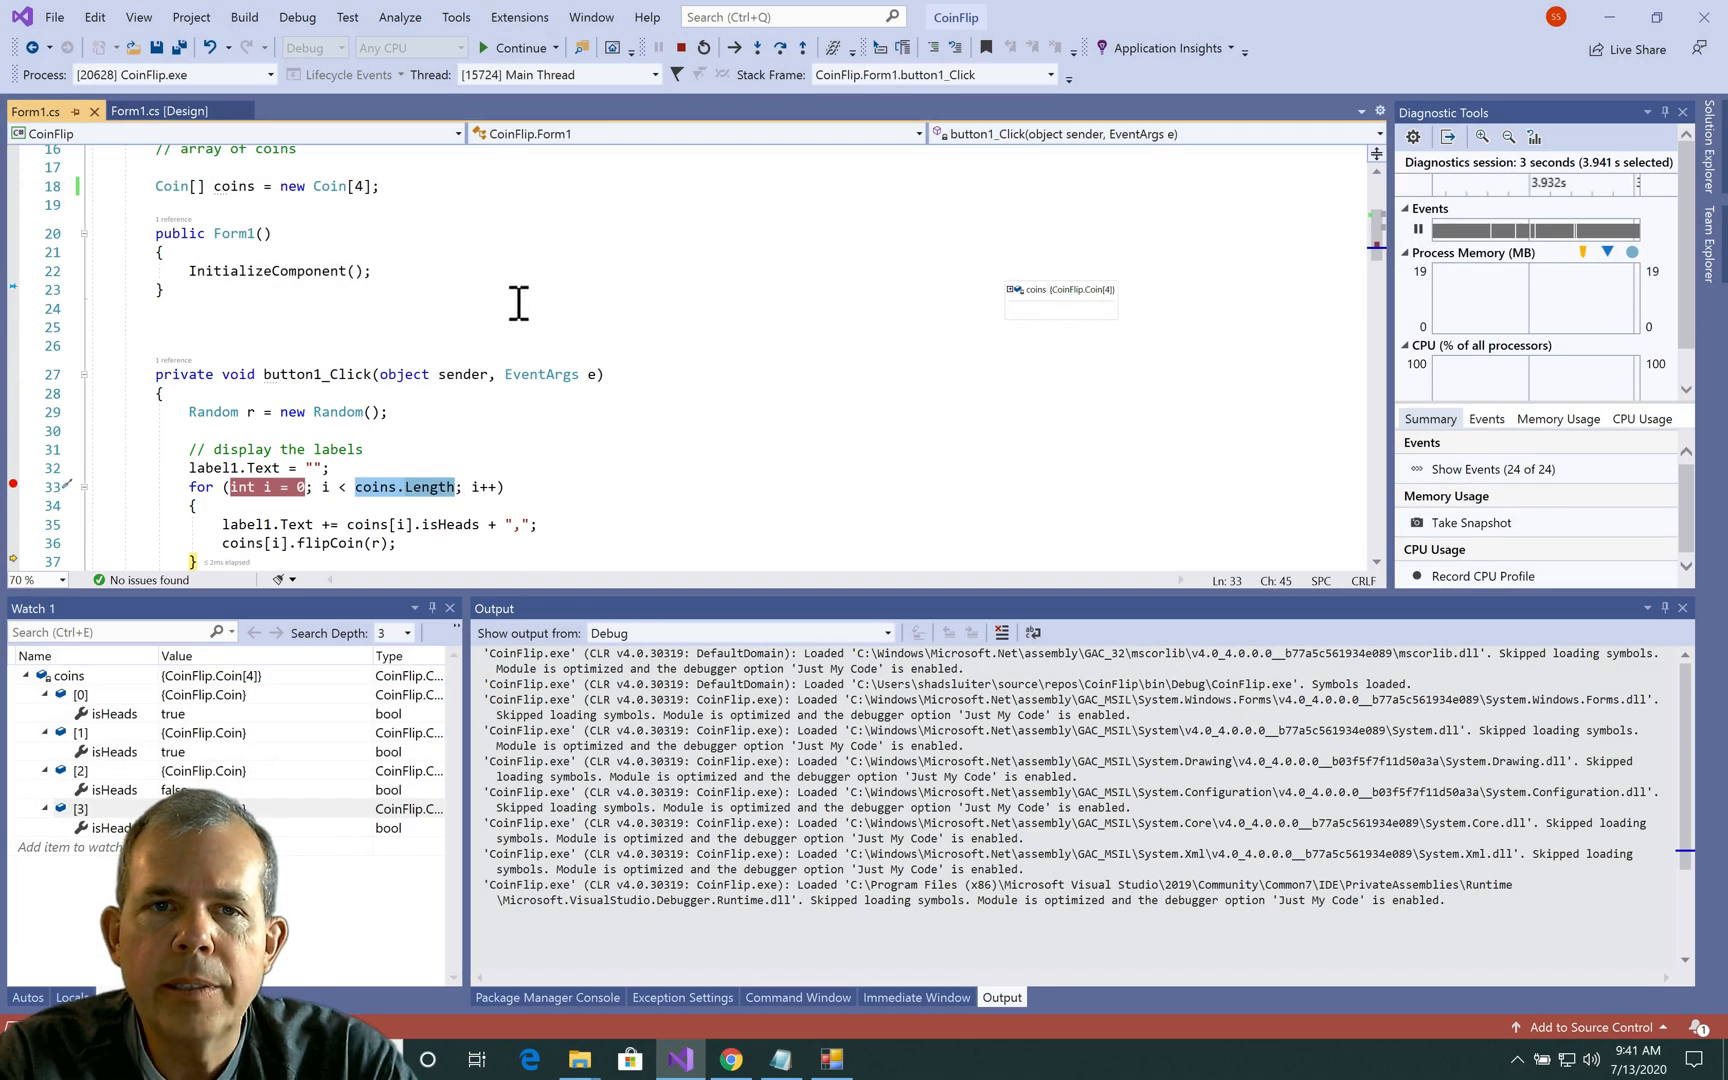
left_click(783, 61)
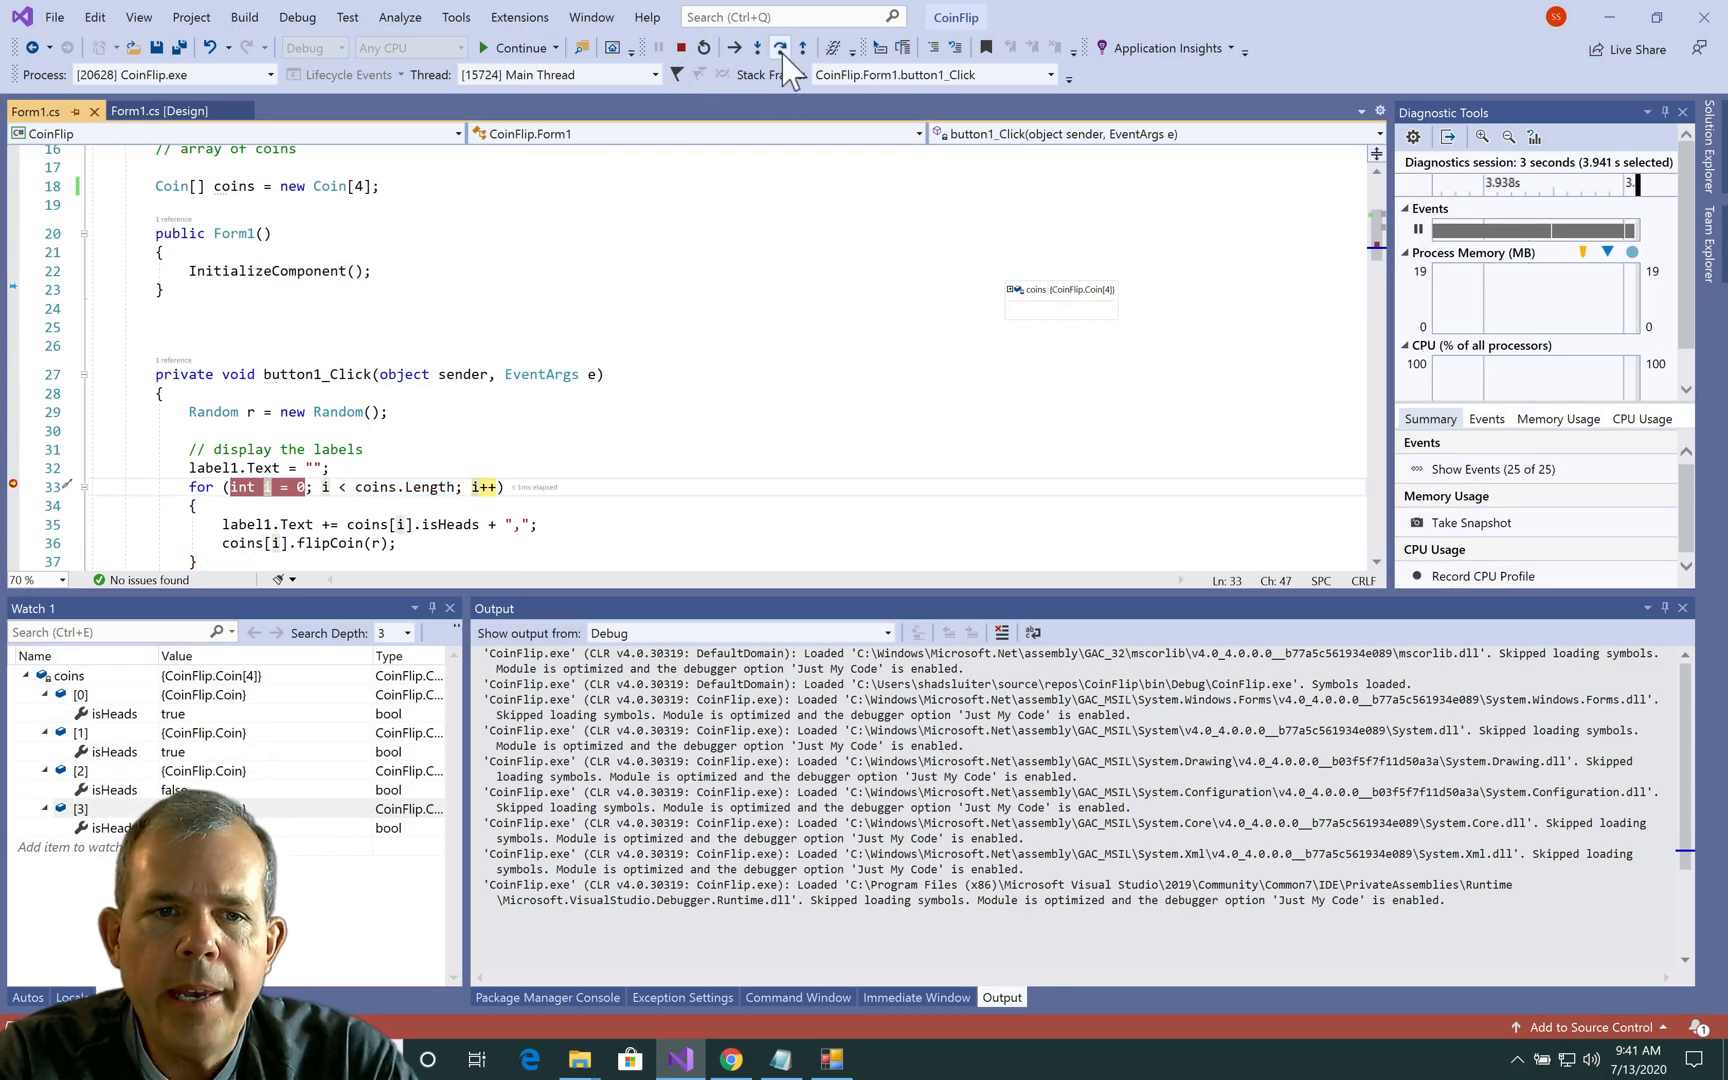
left_click(783, 61)
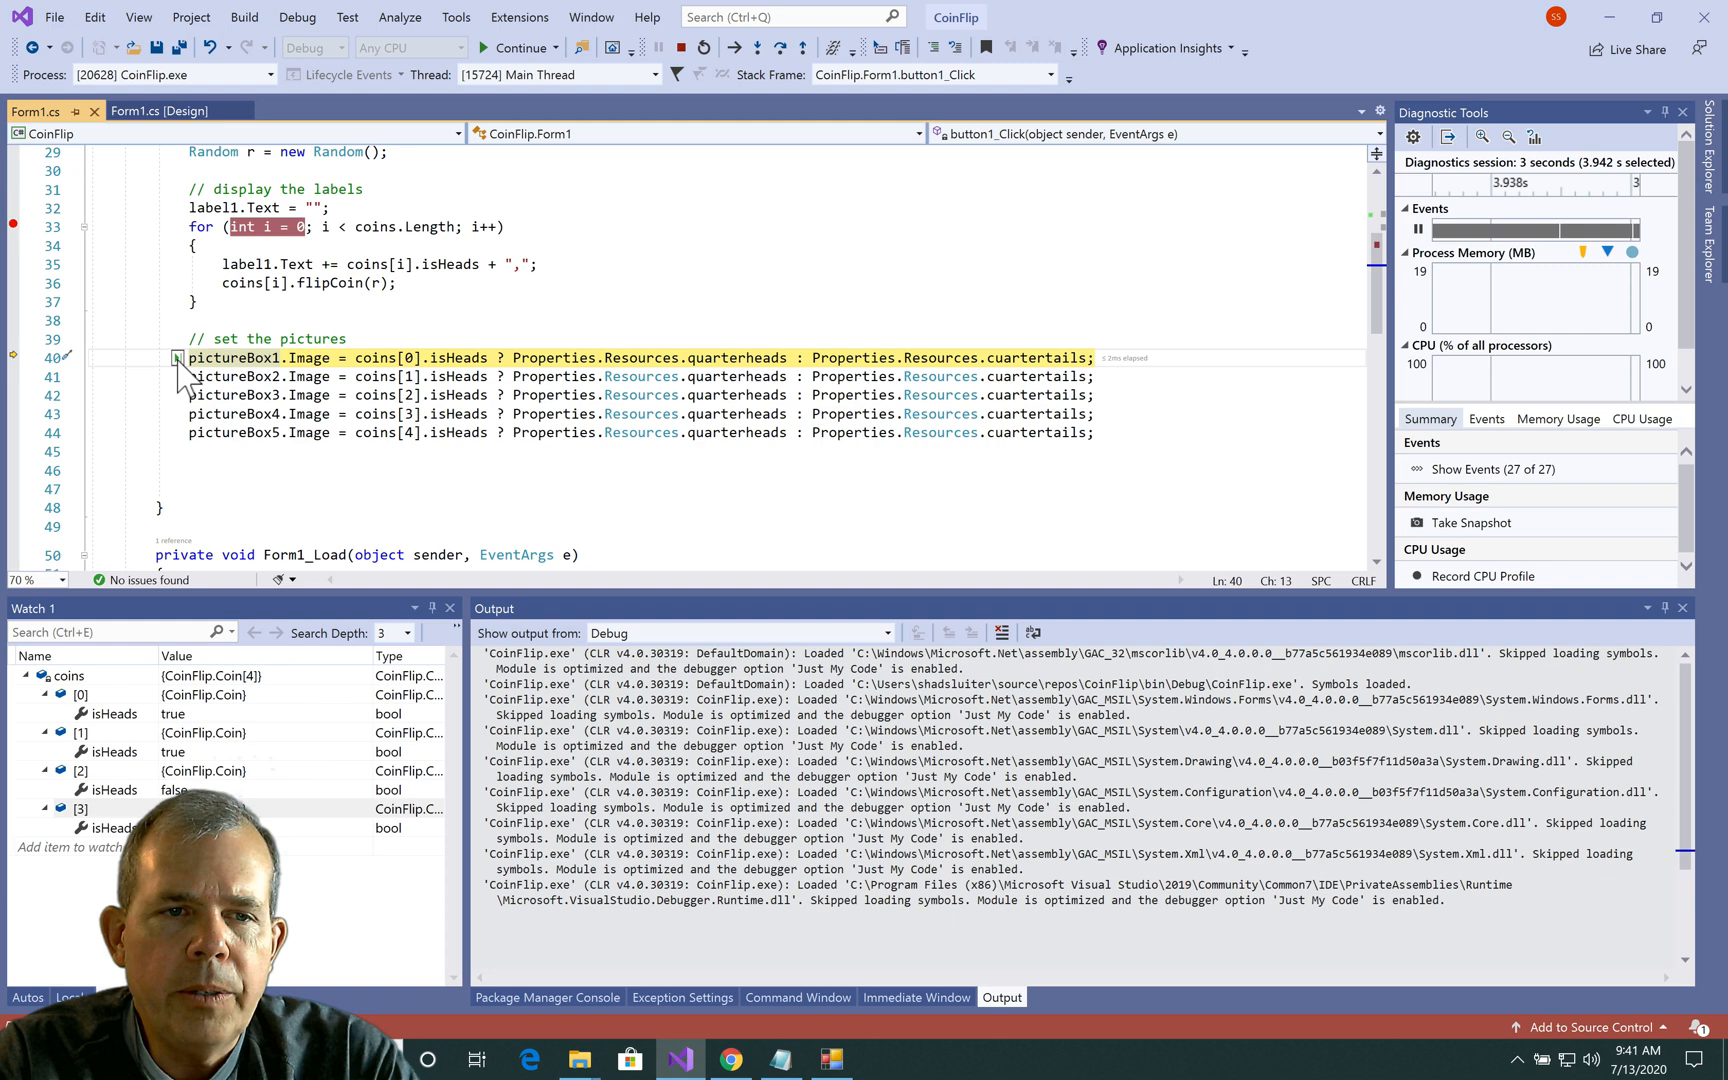
Step: Continue to the IndexOutOfRangeException at coins[4] on line 44, check the coins DataTip holds only [0]–[3], and continue to end the run
key("F5")
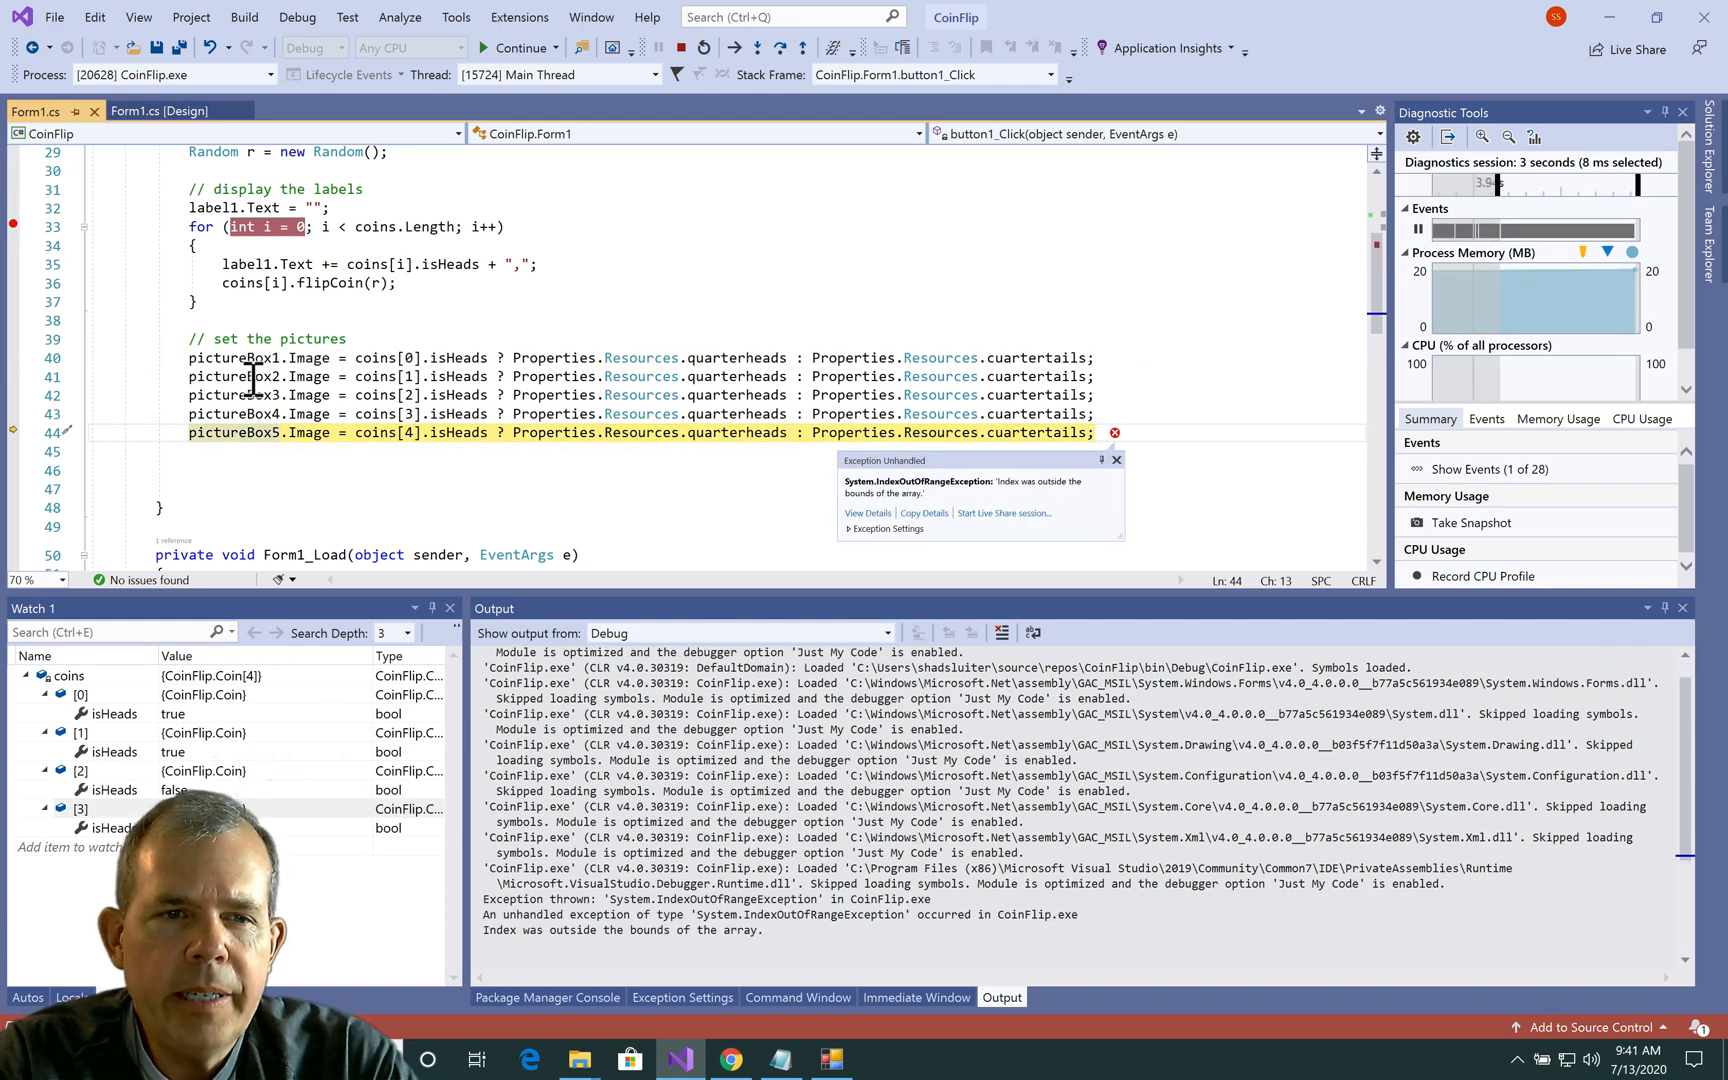
mouse_move(375, 432)
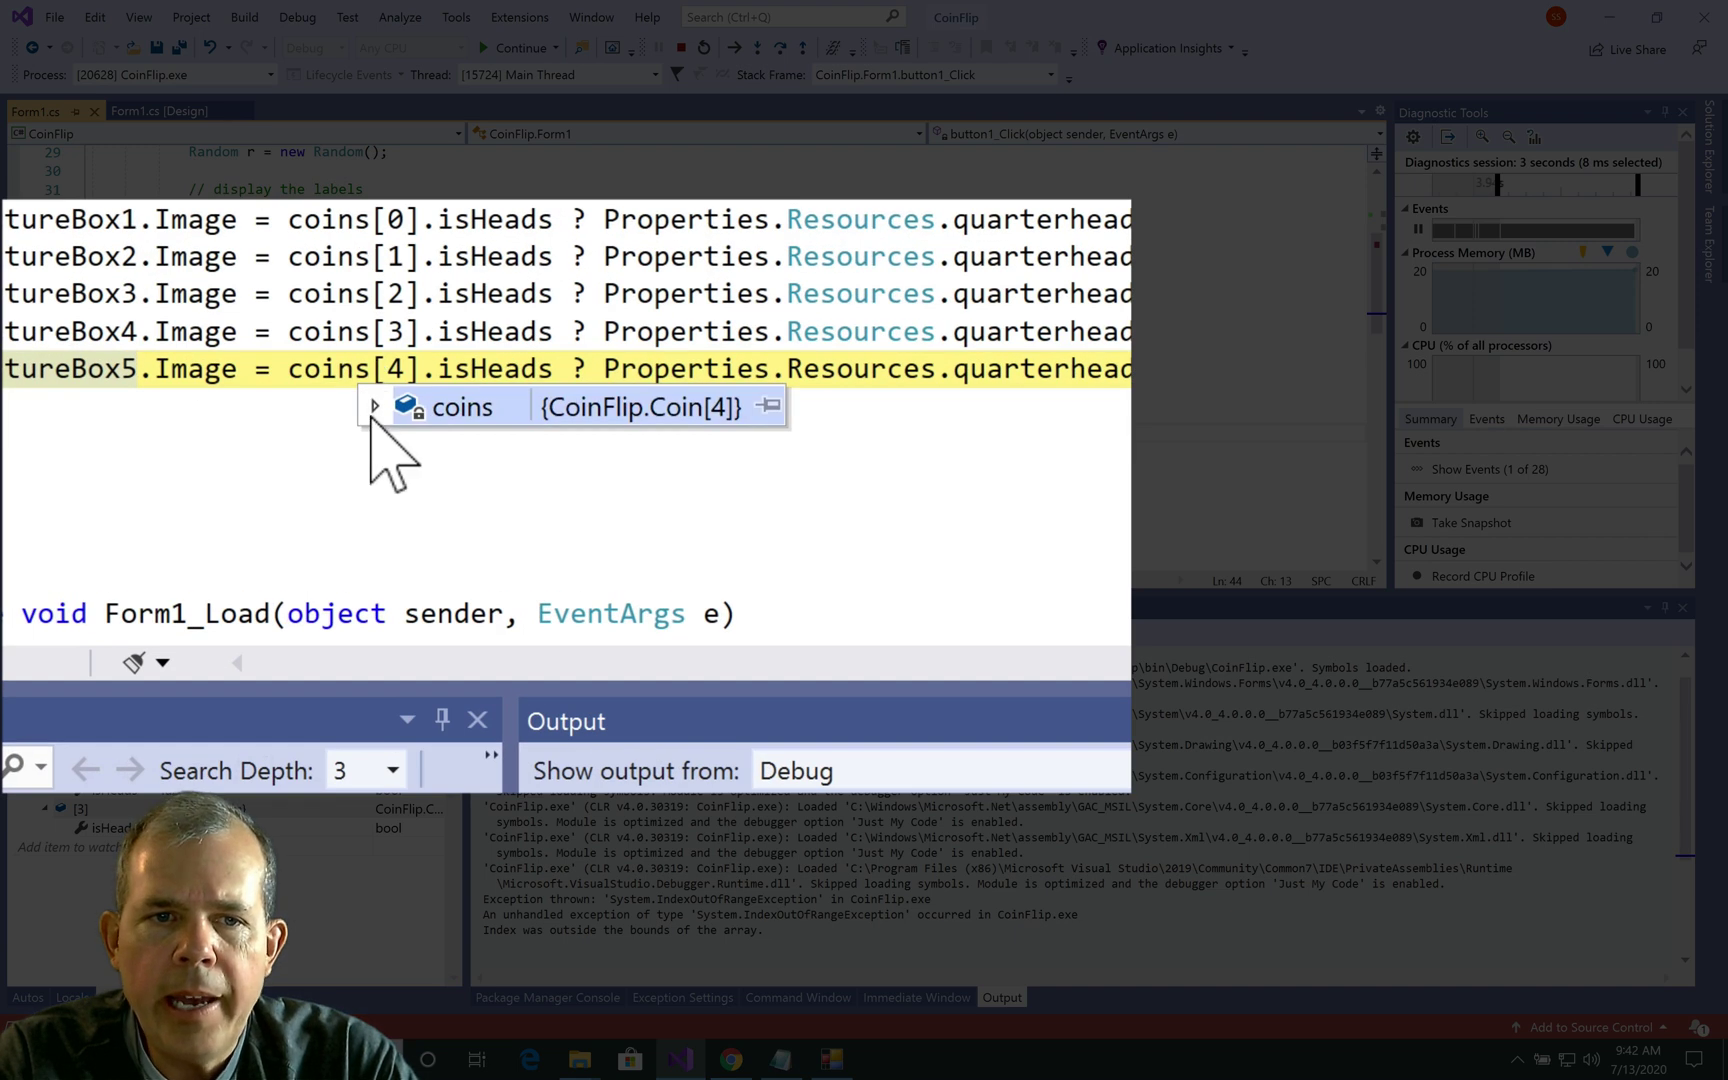
left_click(399, 451)
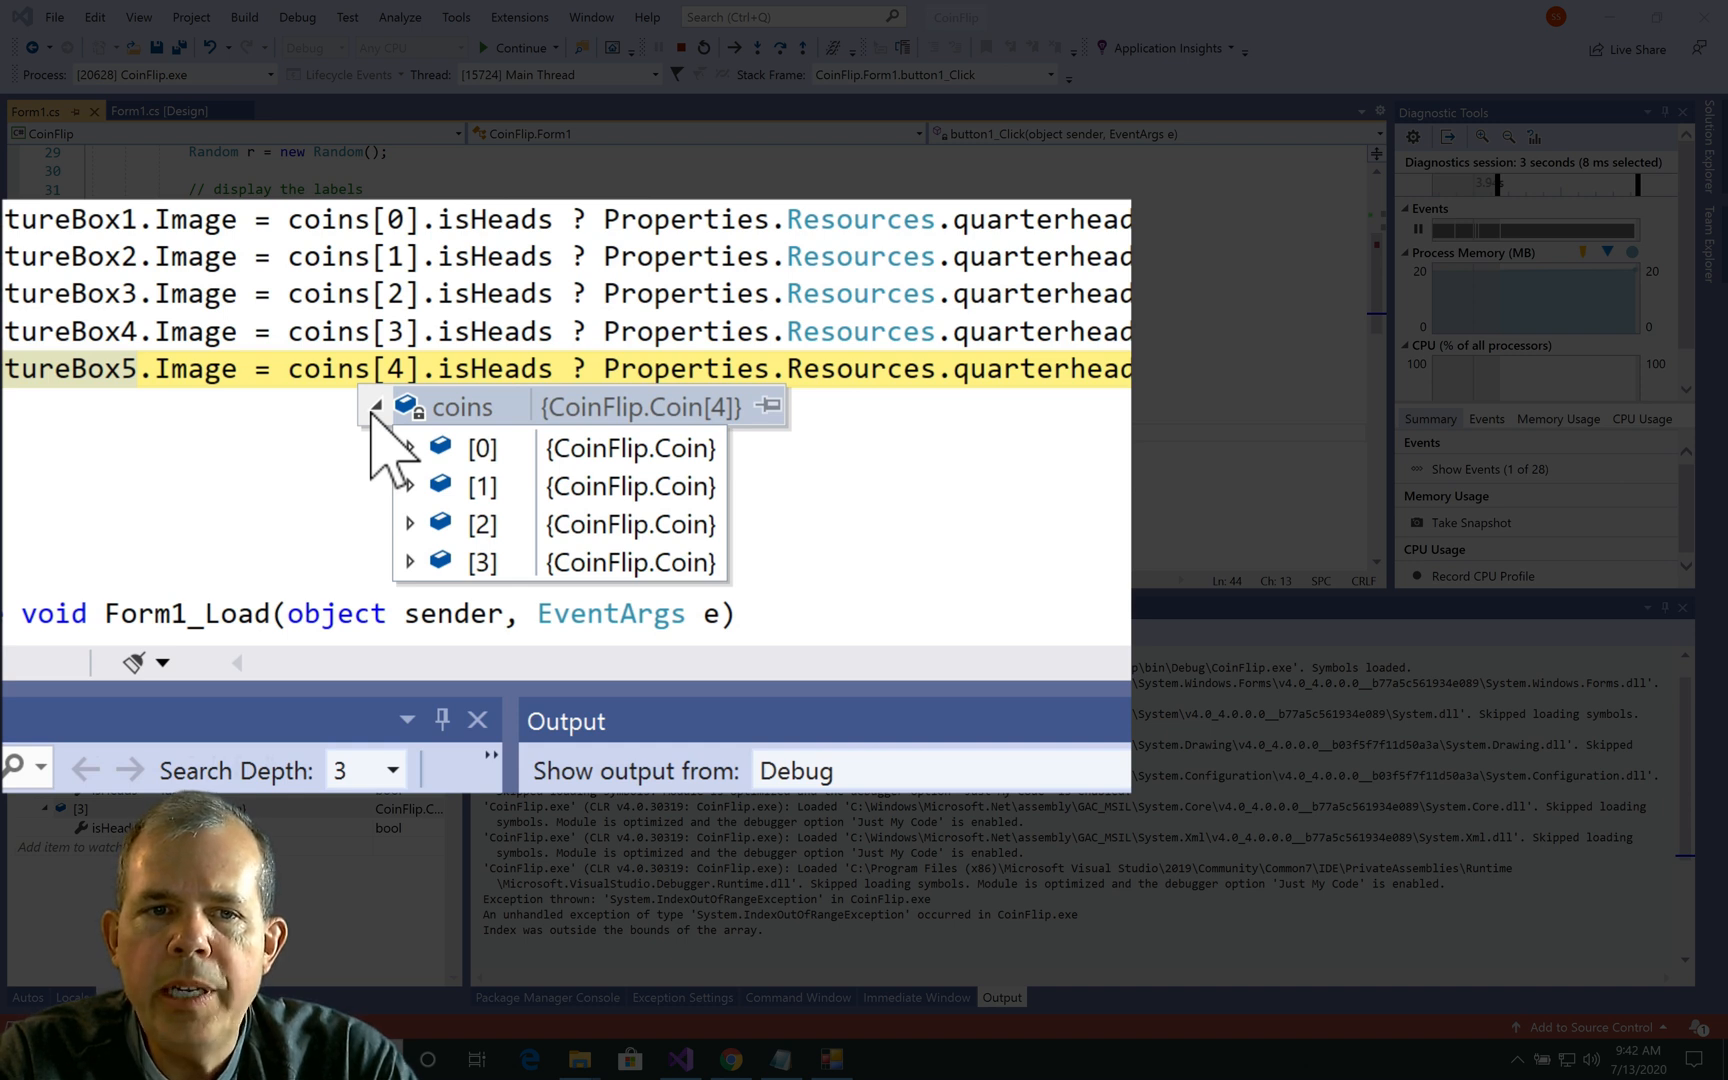
left_click(374, 406)
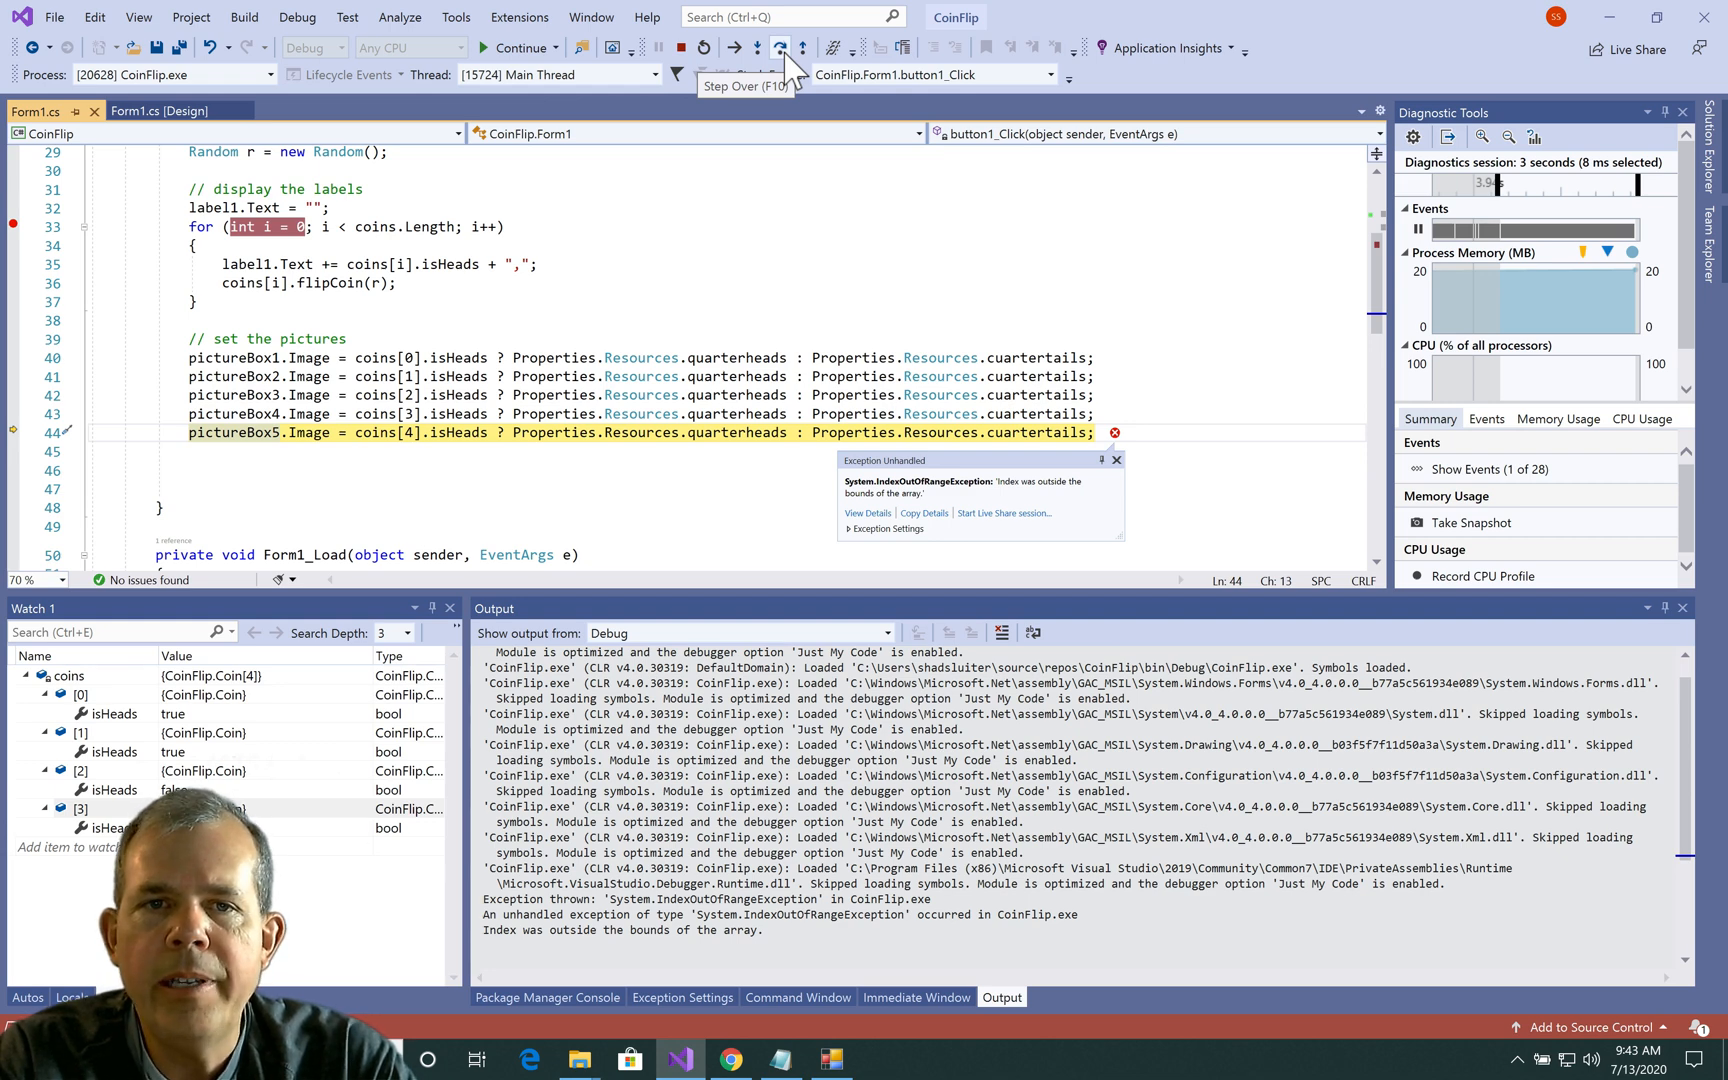
left_click(523, 49)
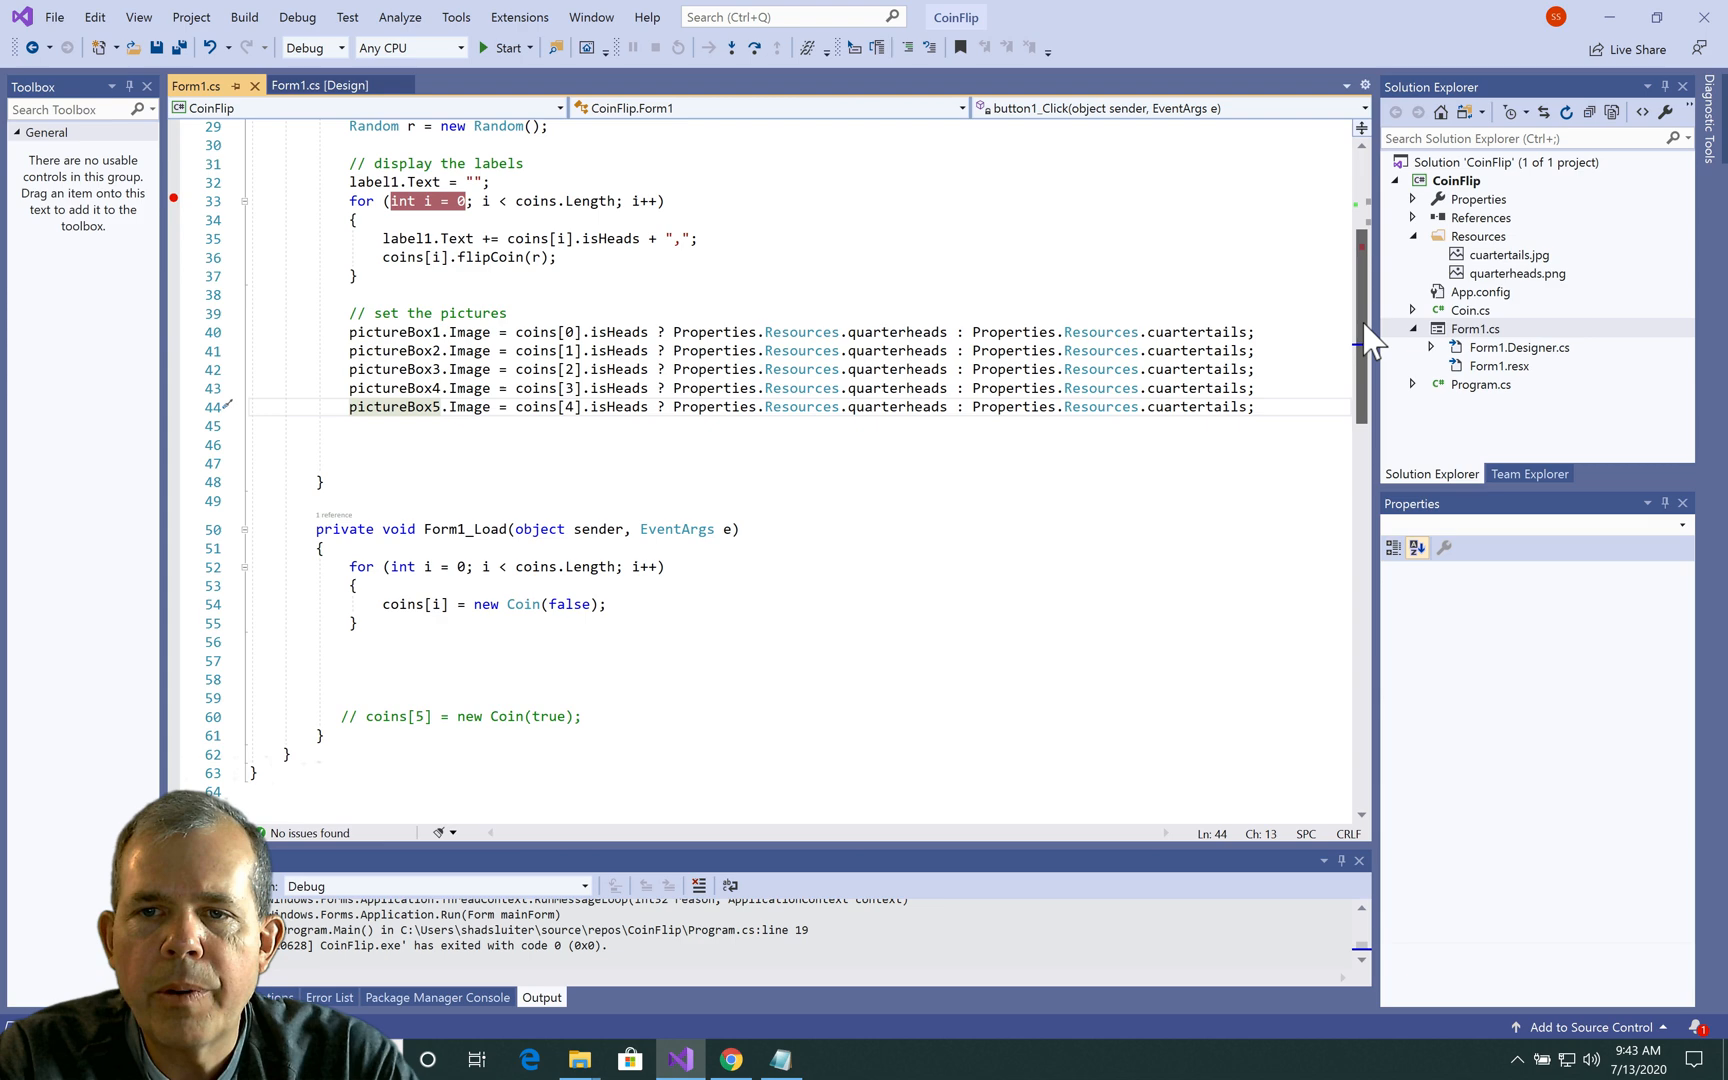
left_click_drag(1364, 338, 1370, 232)
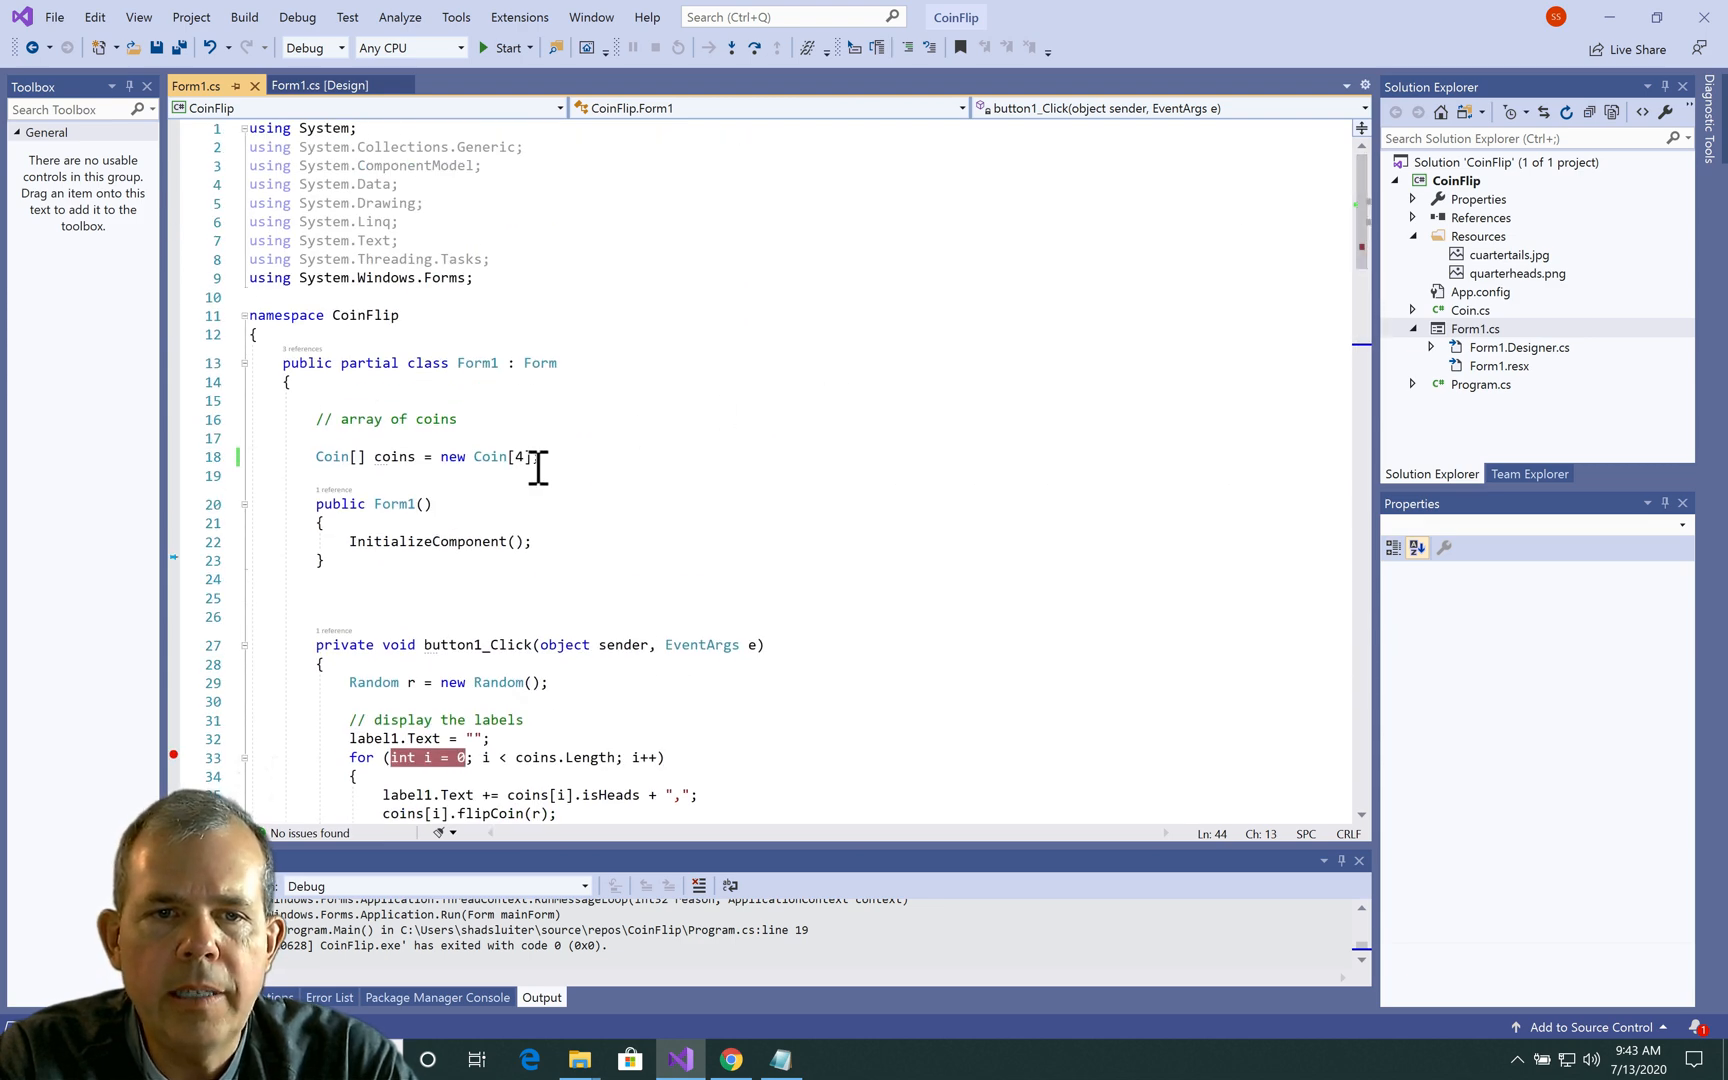
Step: Restore the coins array to new Coin[5] and rerun CoinFlip showing five quarters
left_click(518, 462)
key("Delete")
type("5")
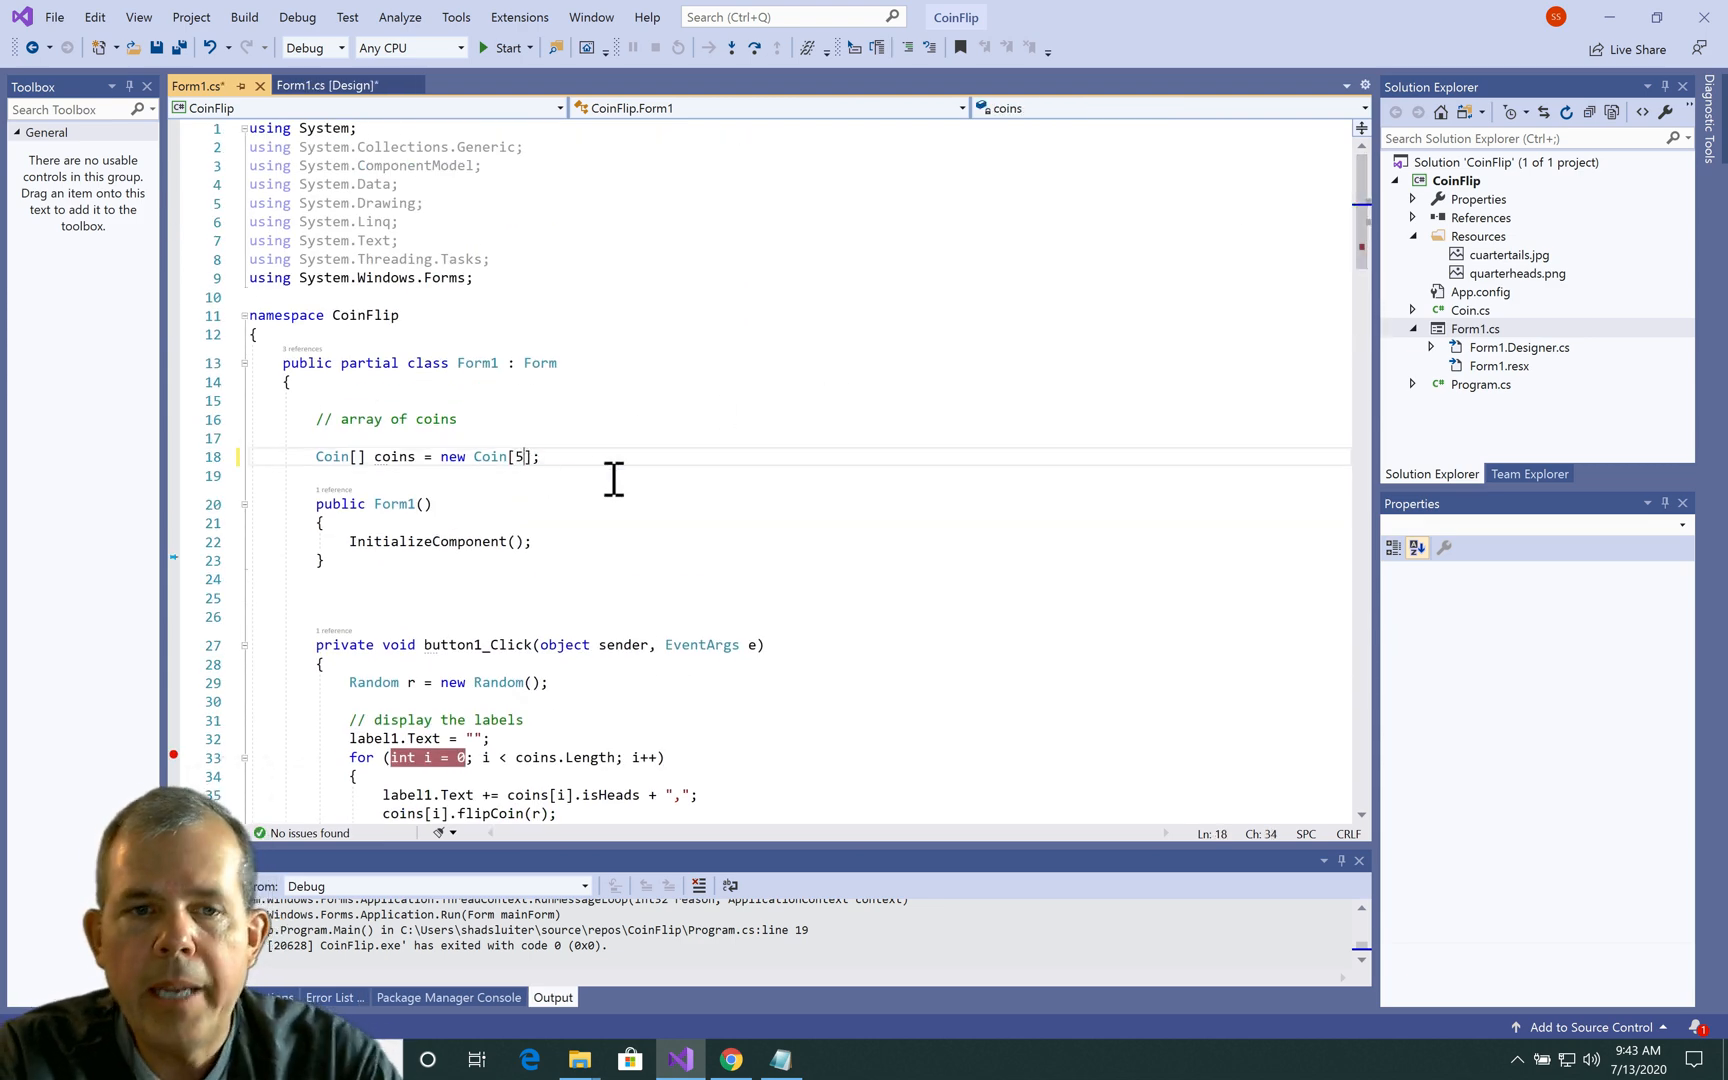
left_click(506, 48)
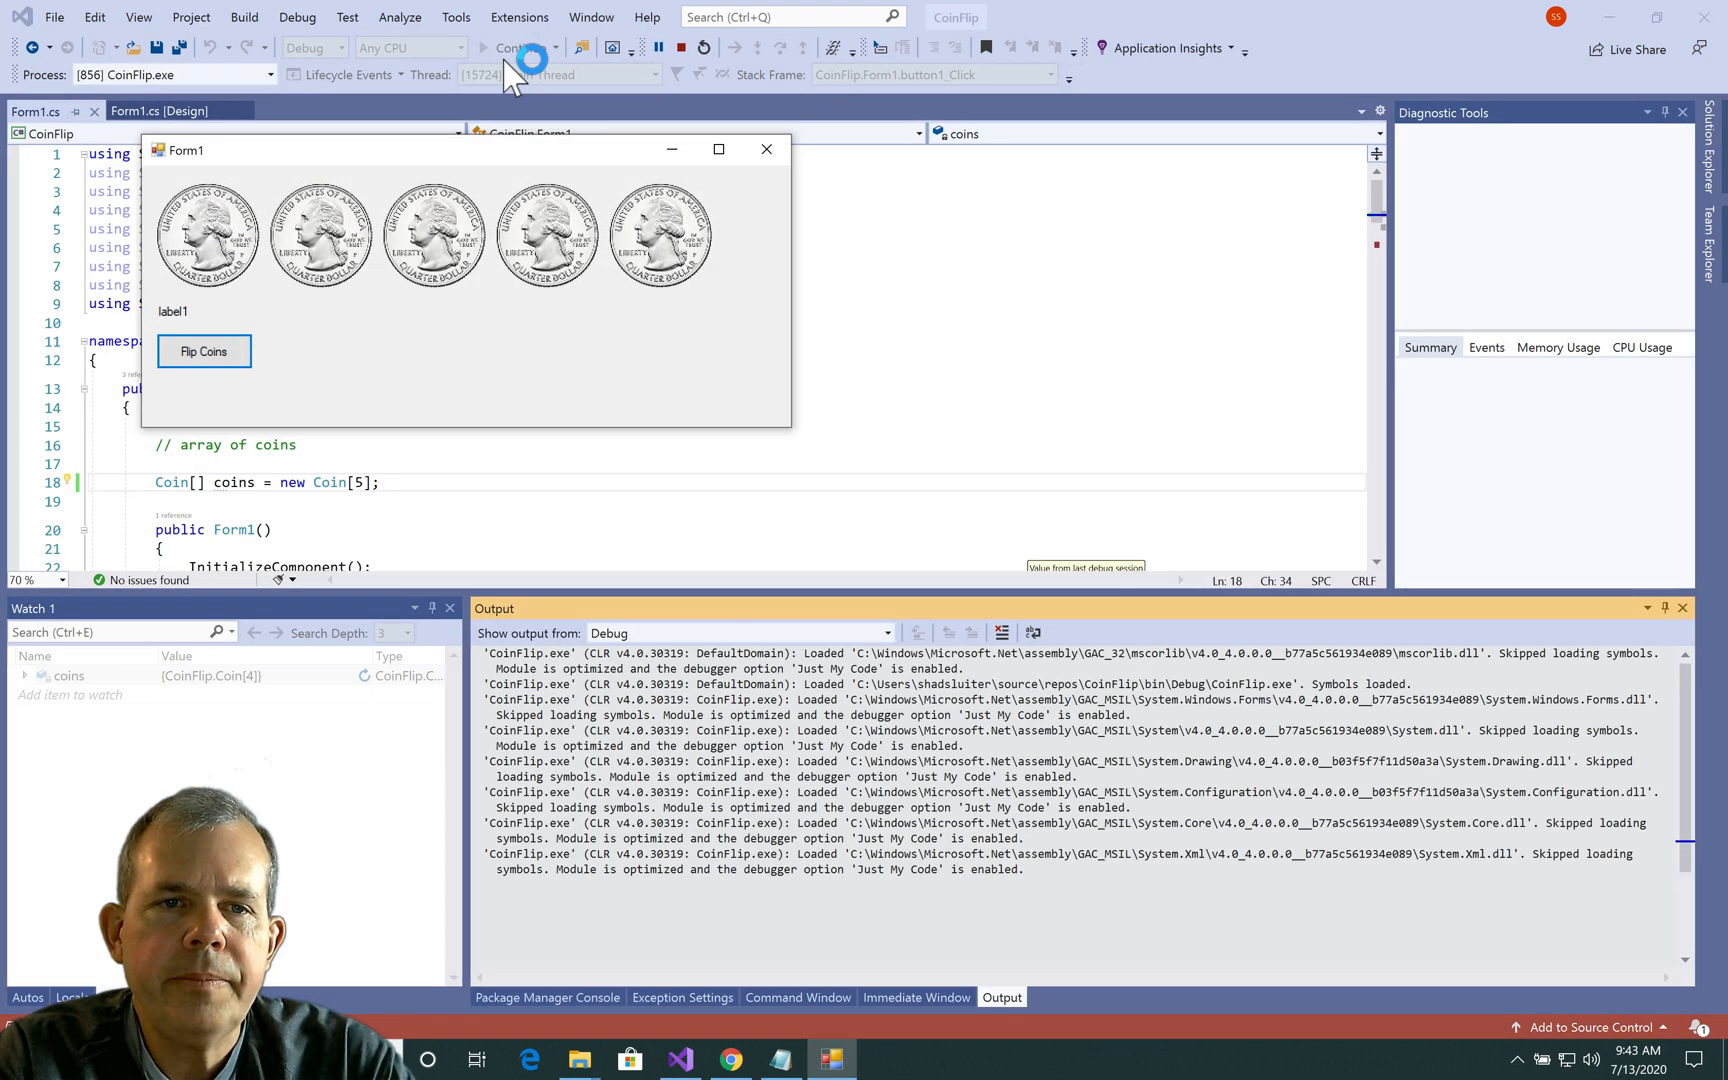
Step: Step Over through the loop body three times and continue running the app
left_click(785, 59)
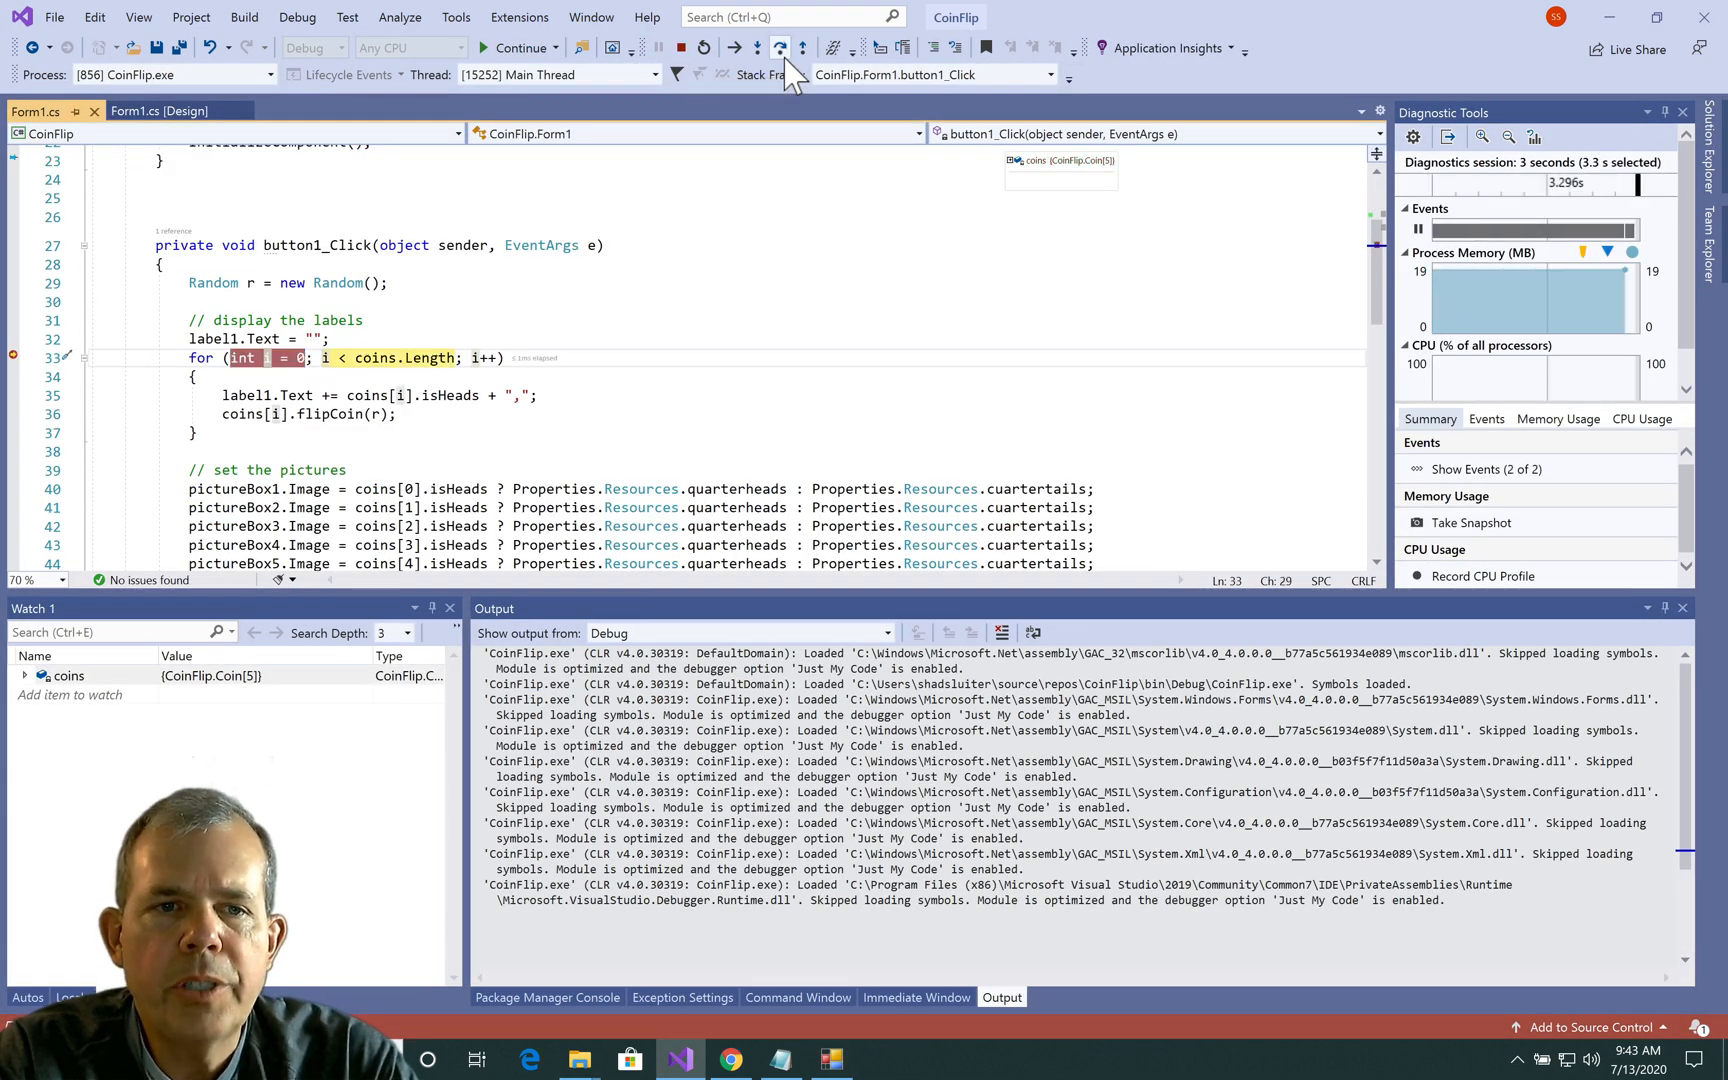
left_click(786, 59)
left_click(786, 60)
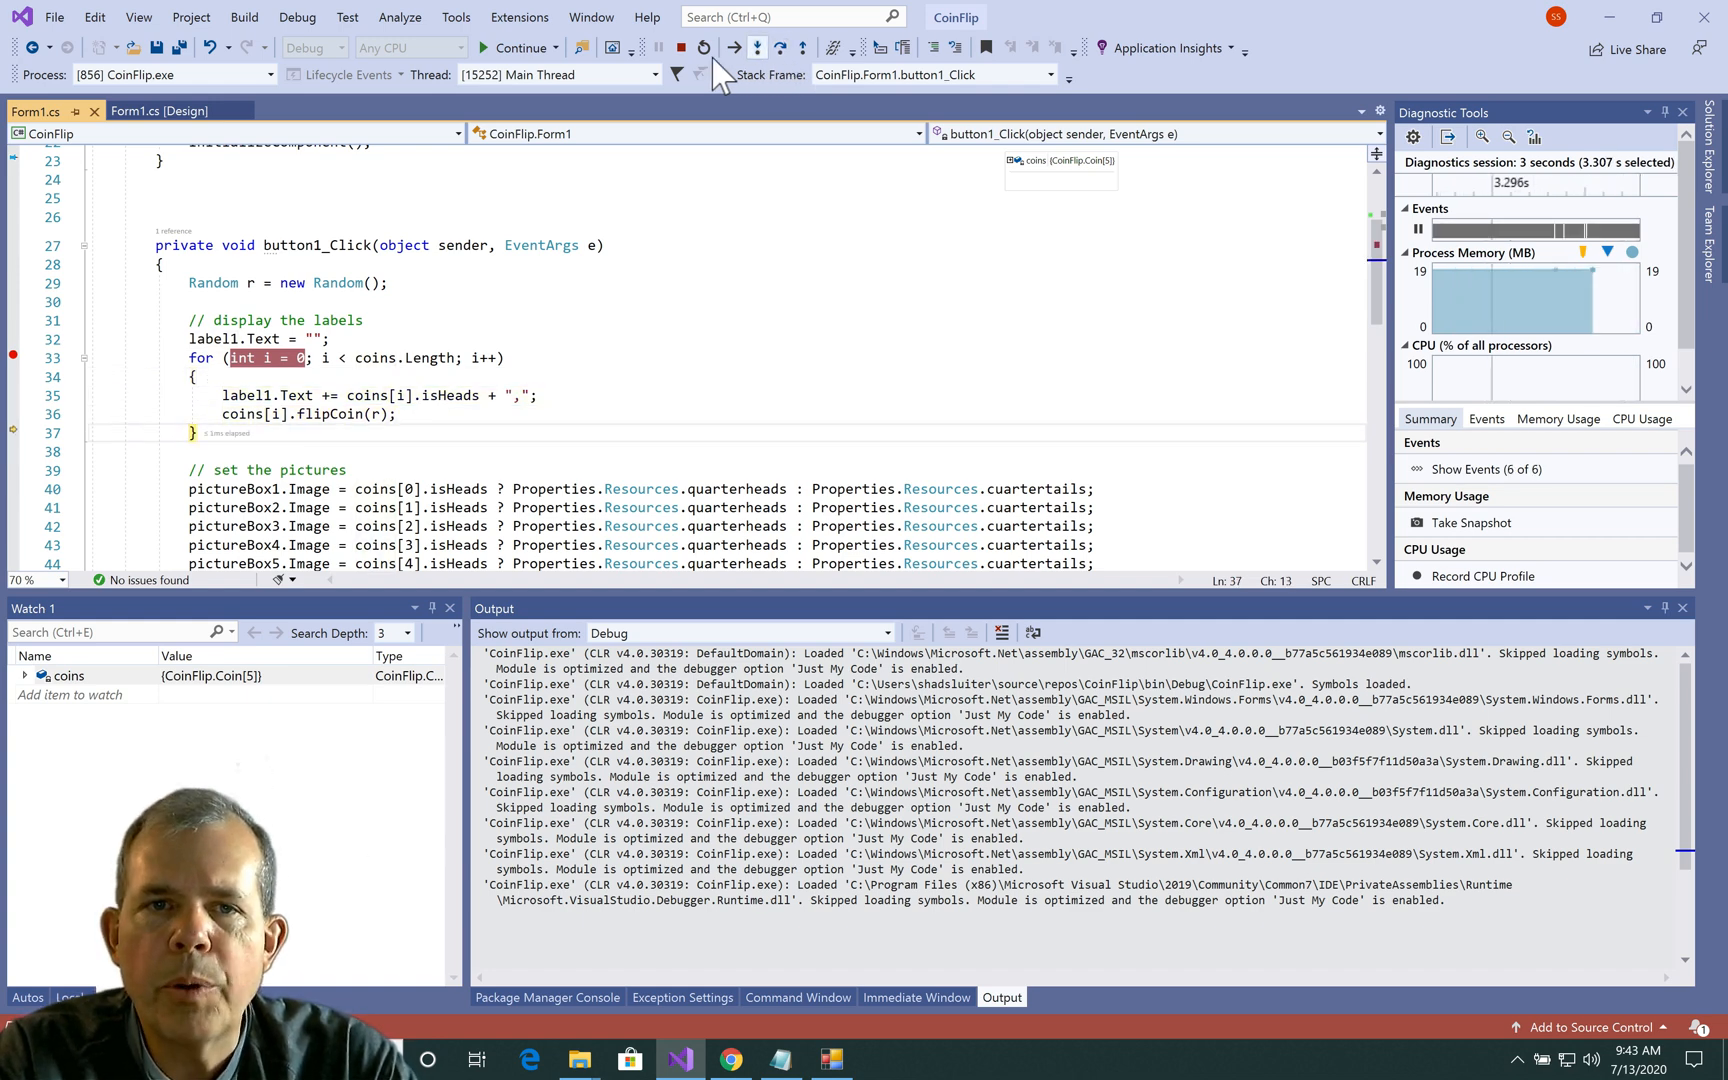
left_click(528, 54)
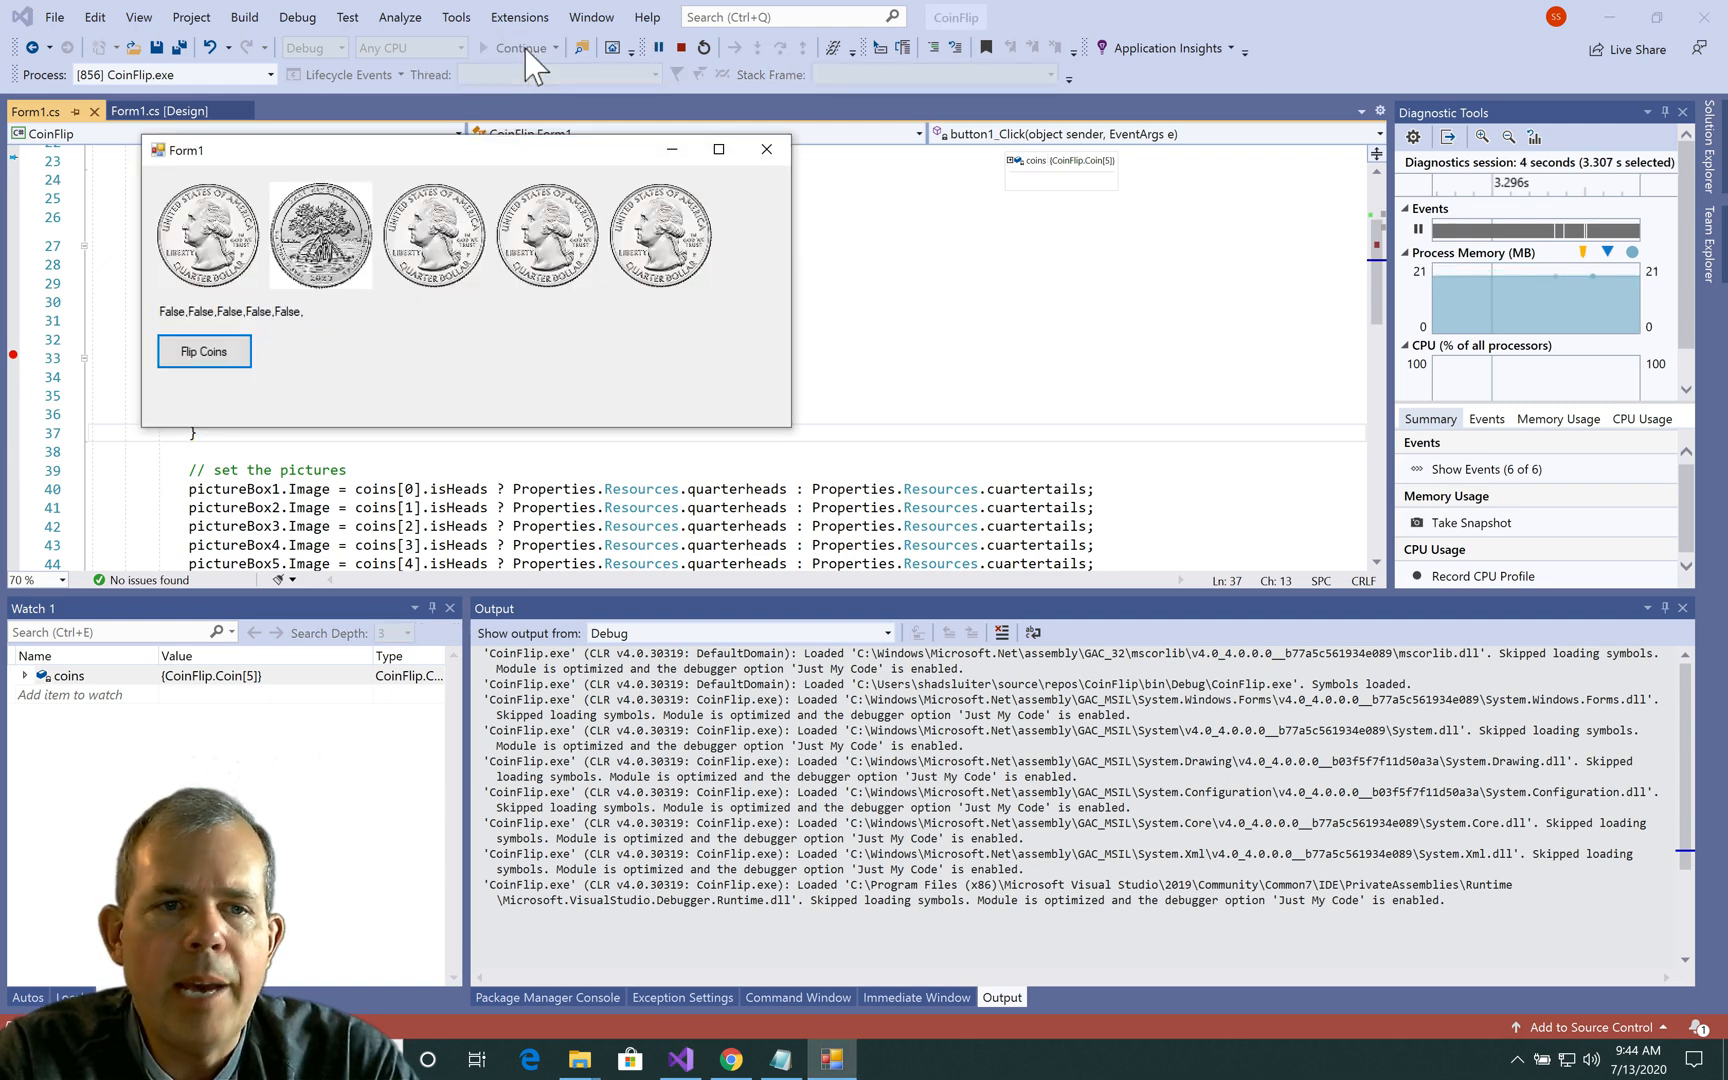
Step: Flip the coins to hit the breakpoint and expand the coins watch showing entries [0] through [4]
left_click_drag(480, 154, 890, 180)
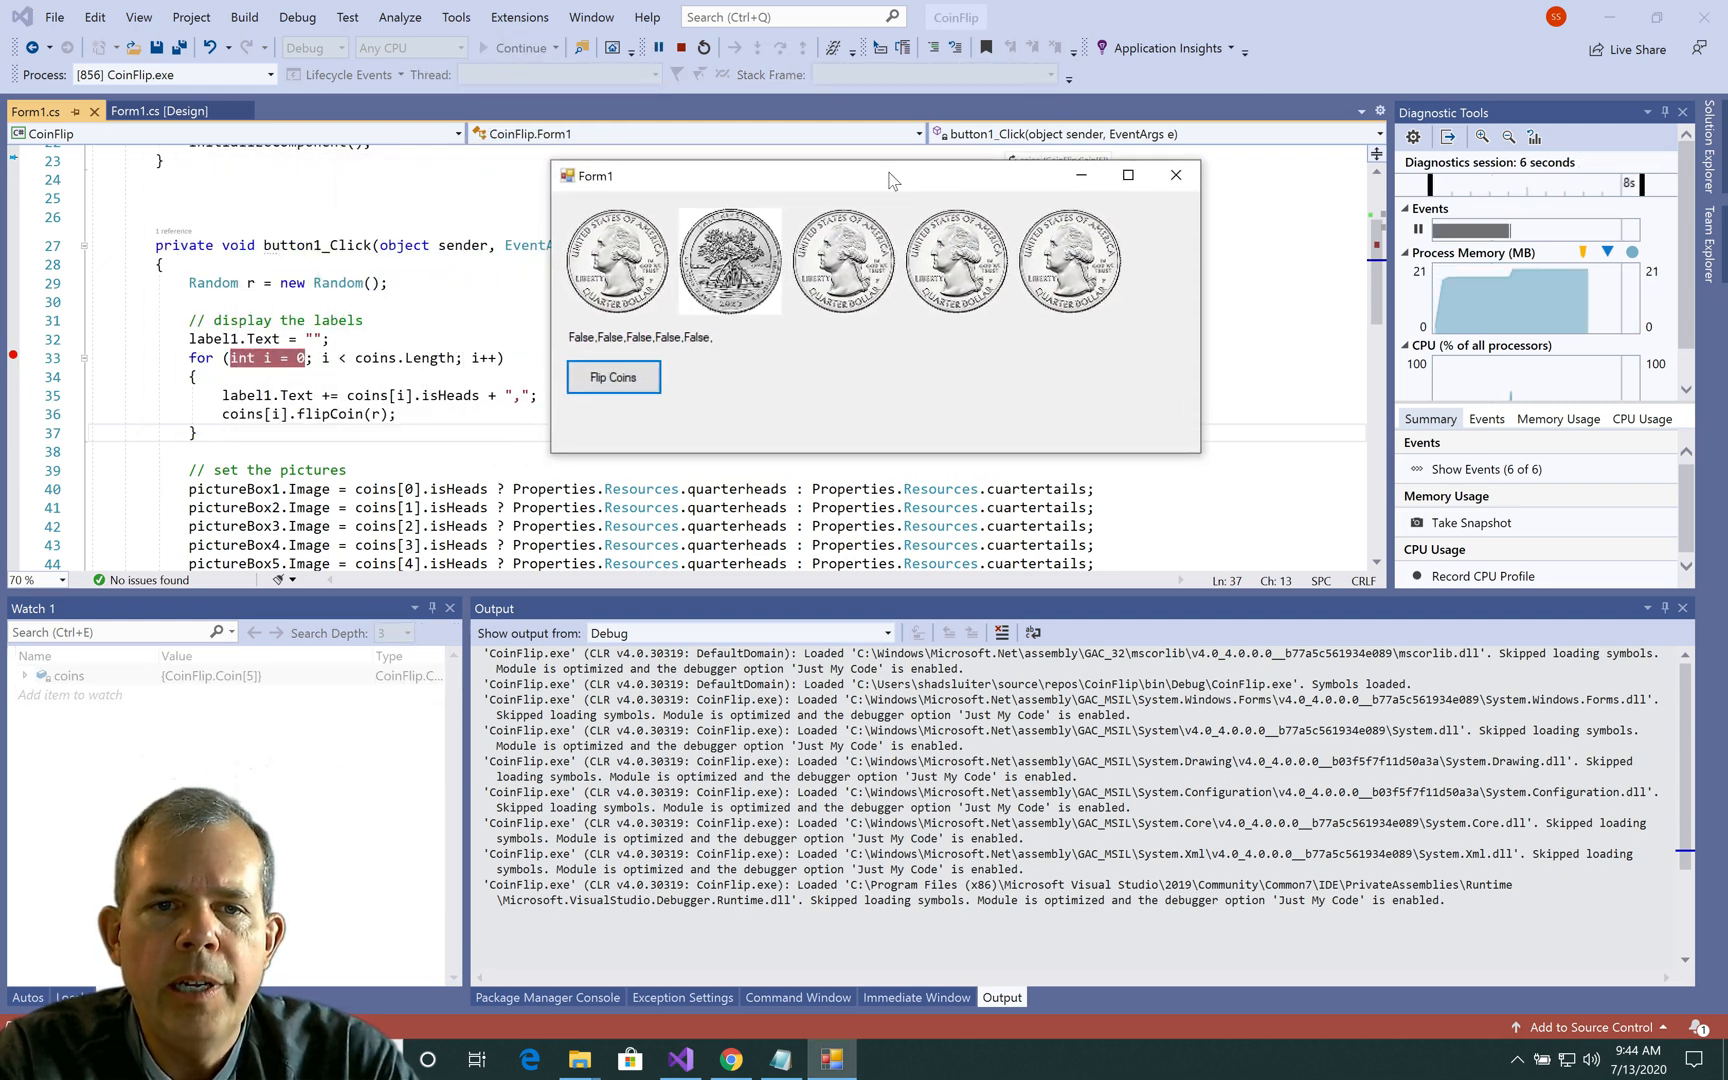
left_click(619, 380)
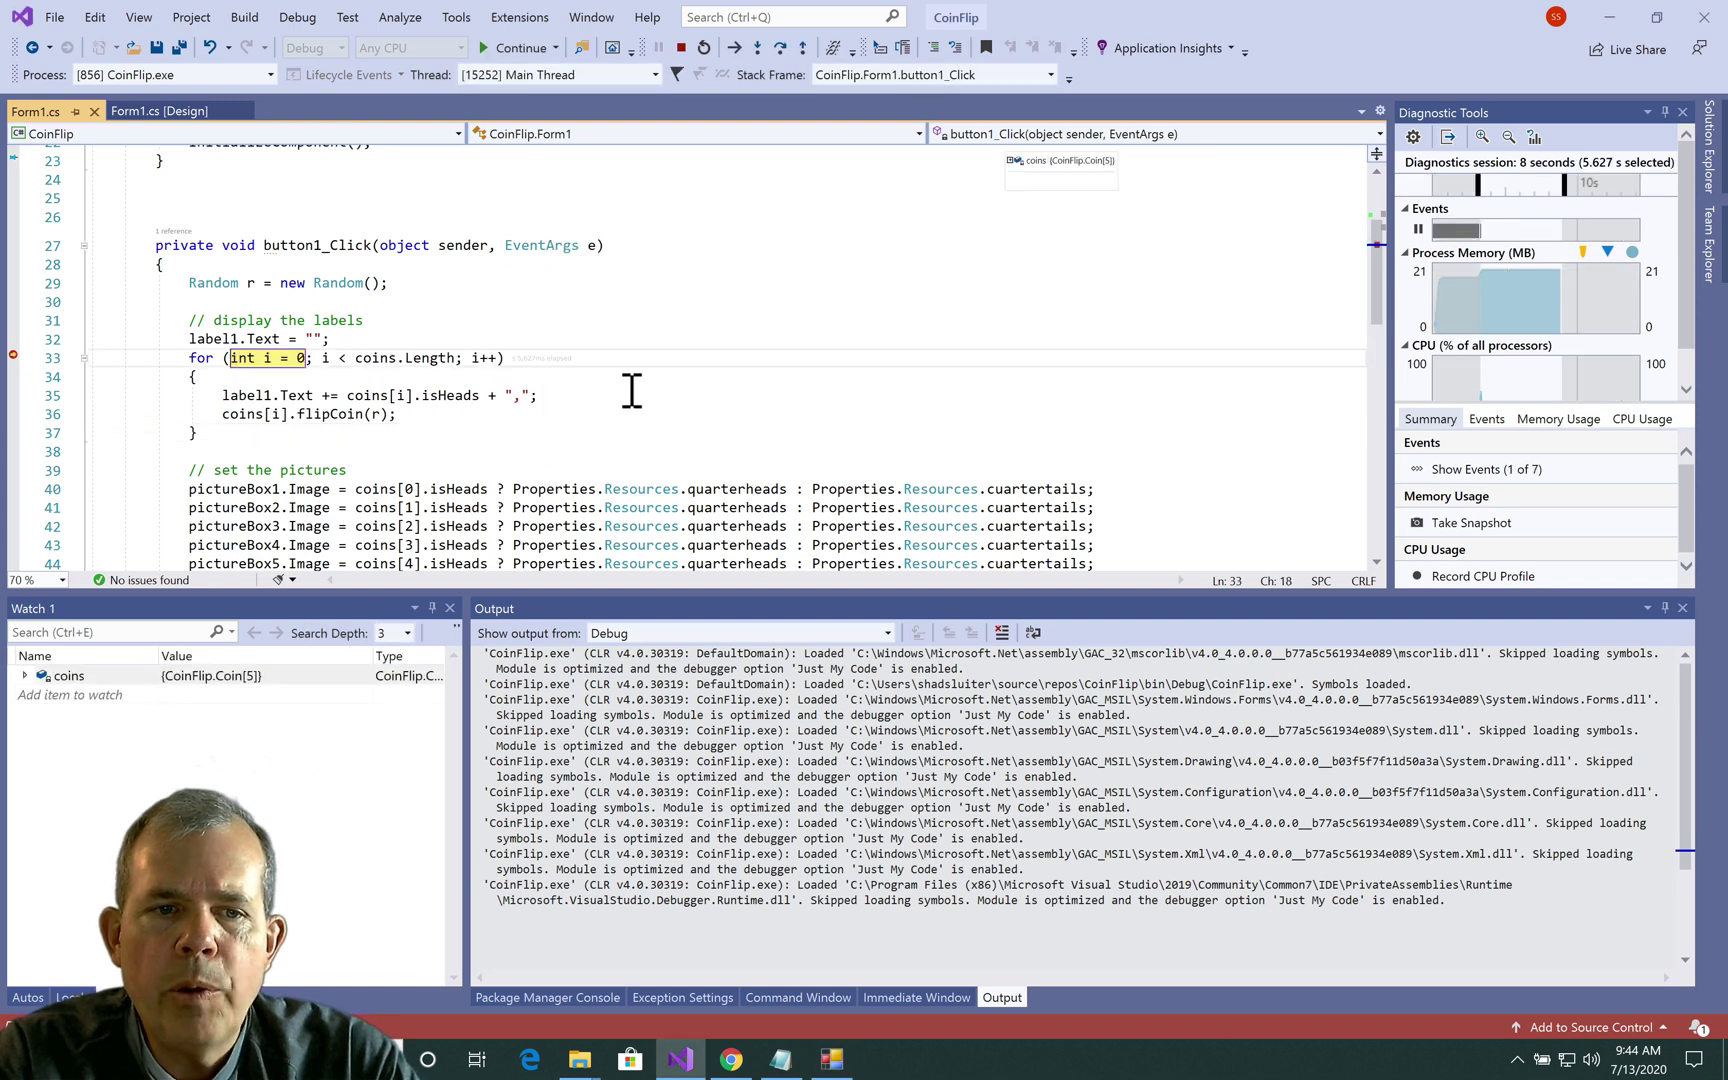
left_click(26, 677)
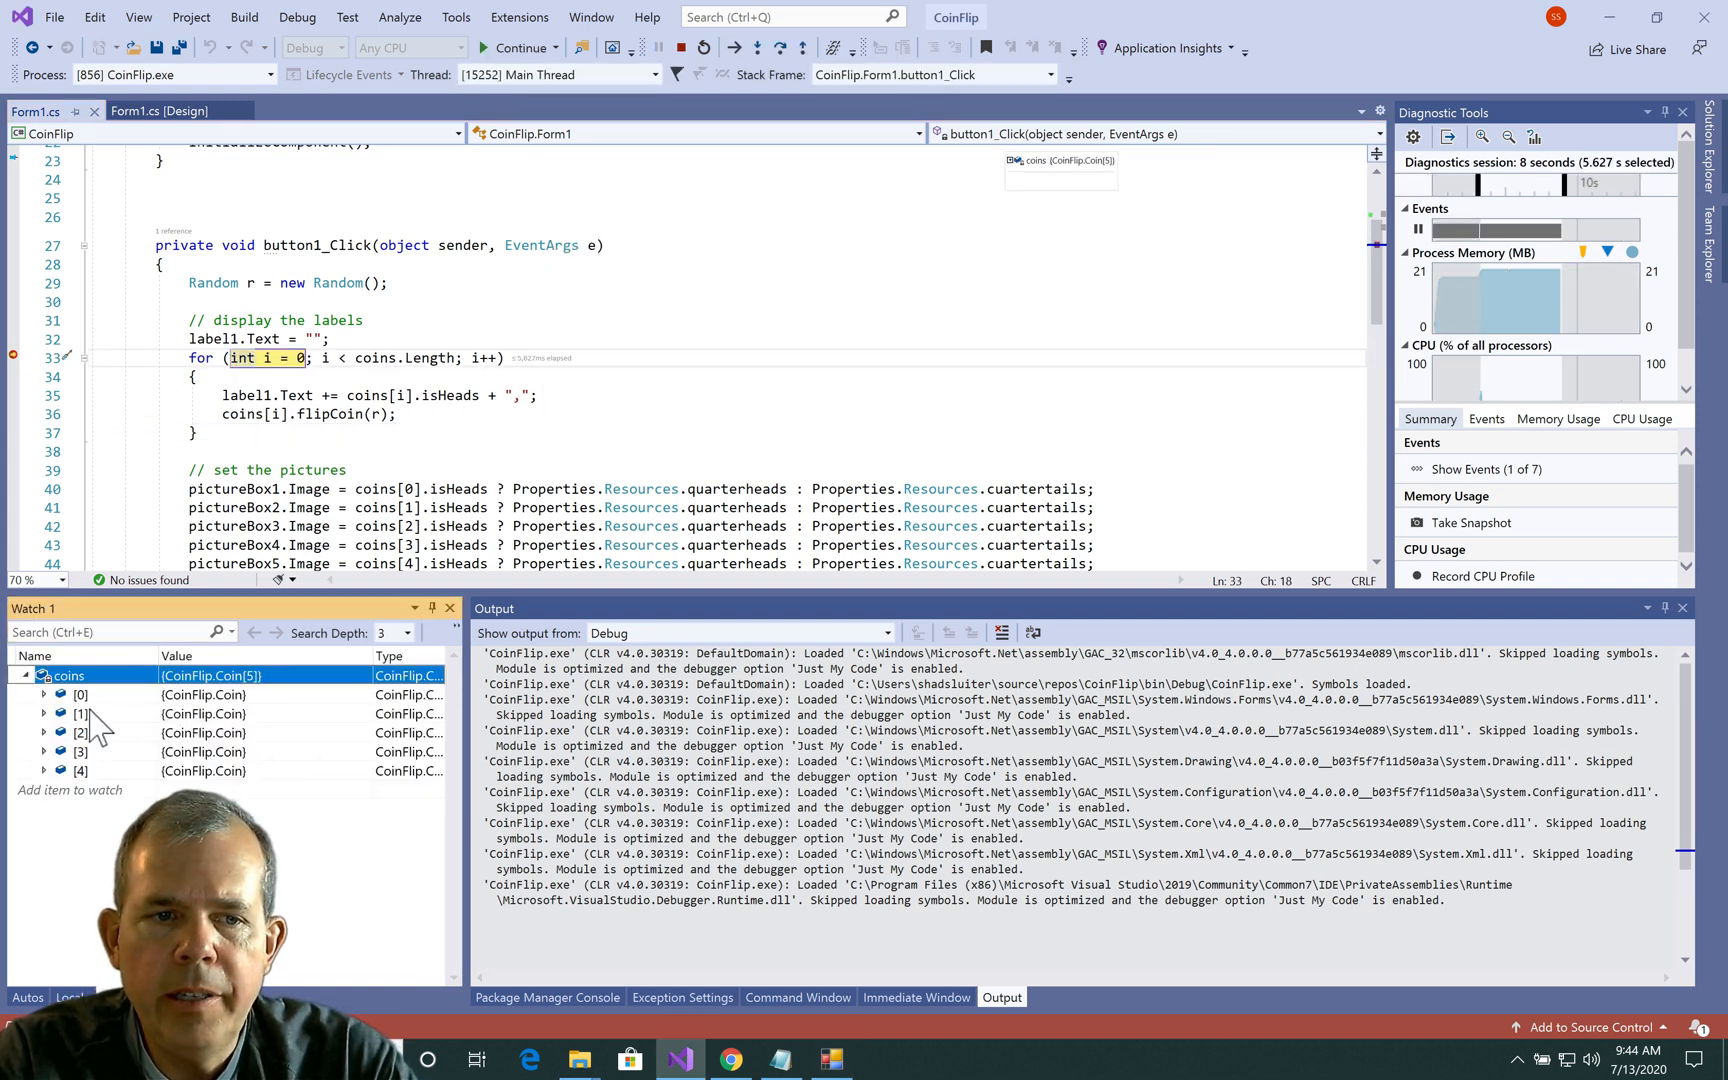
Step: Disable the loop breakpoint and continue running the app
key("Escape")
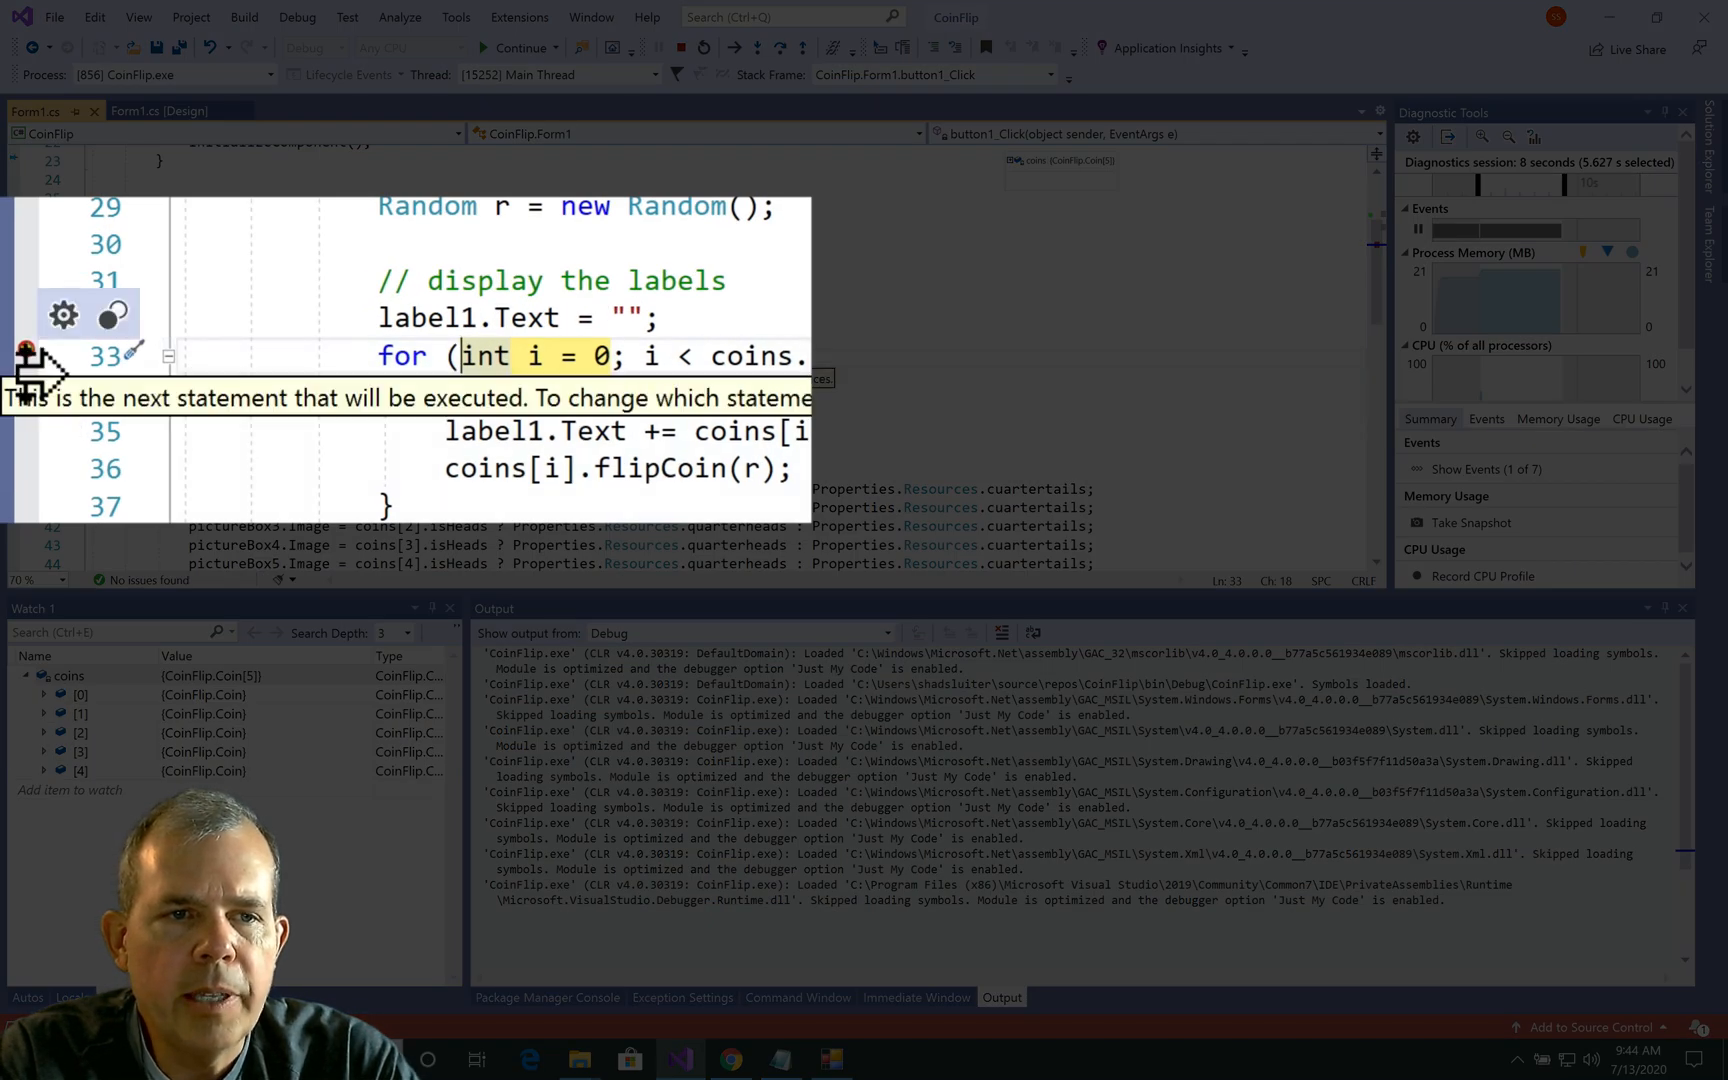
left_click(114, 315)
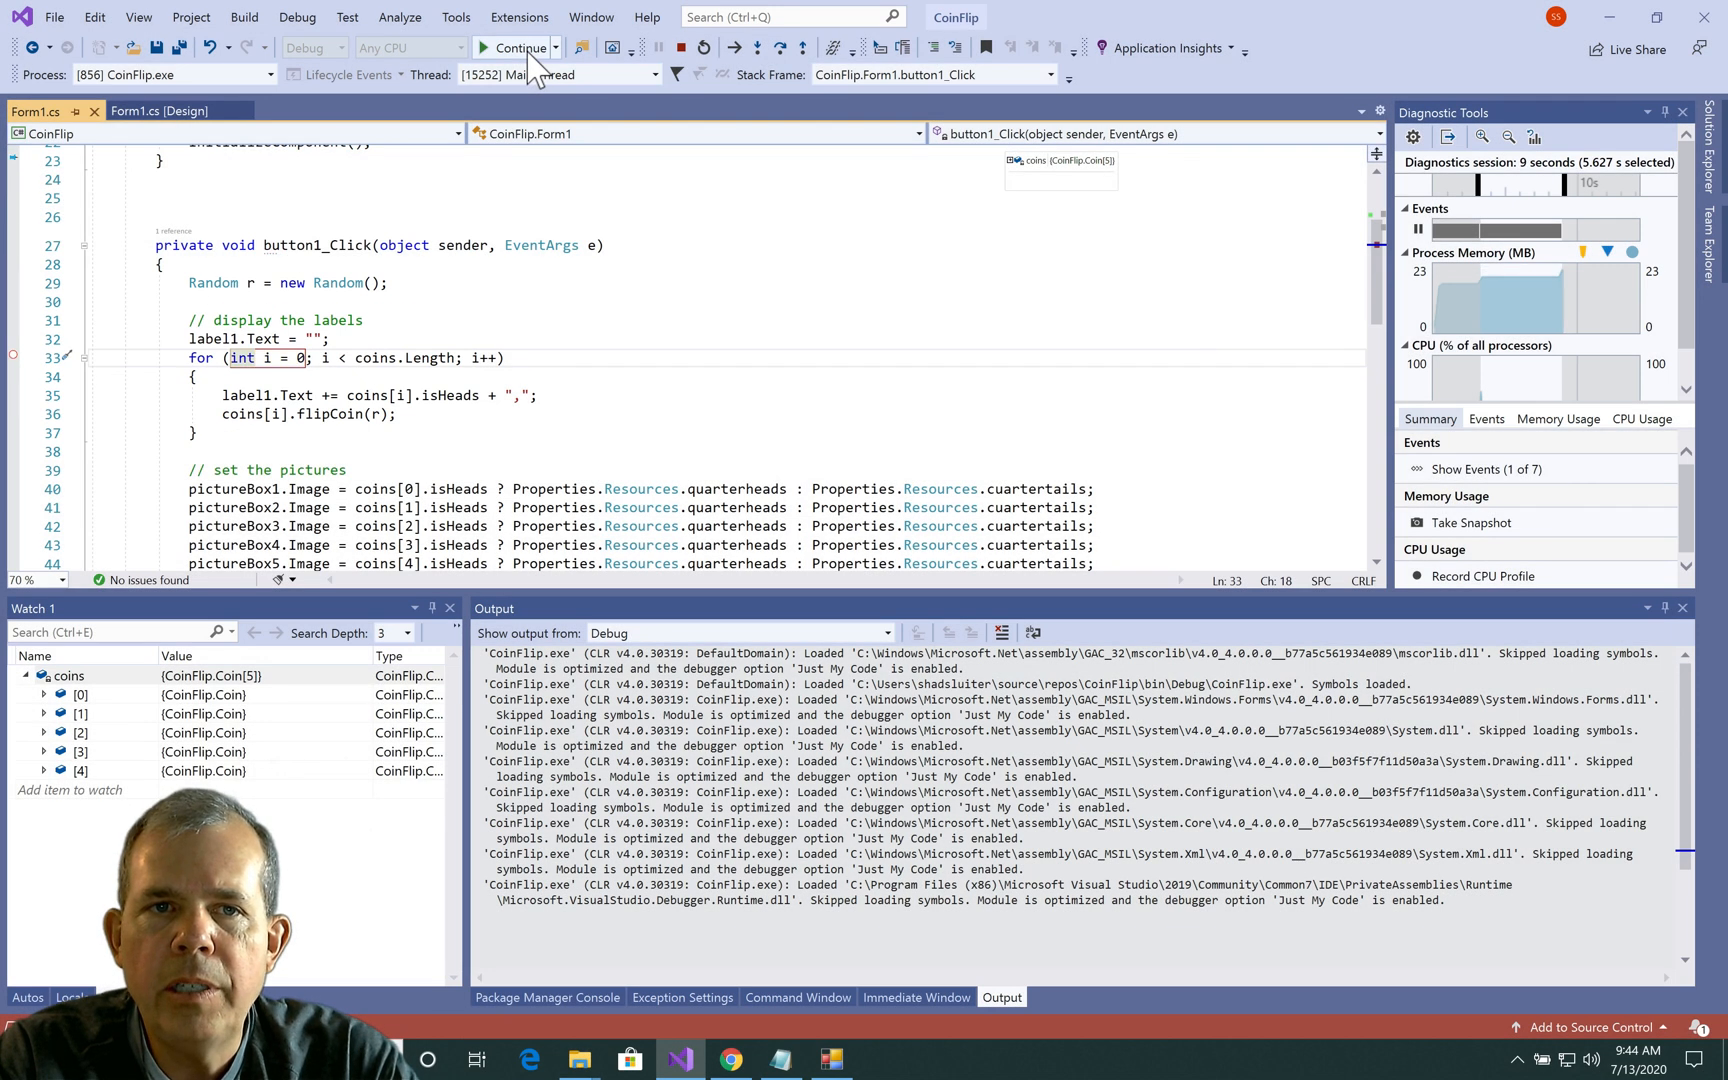
left_click(525, 50)
Step: Flip the five coins four times, ending on True, True, True, False, False
left_click(641, 381)
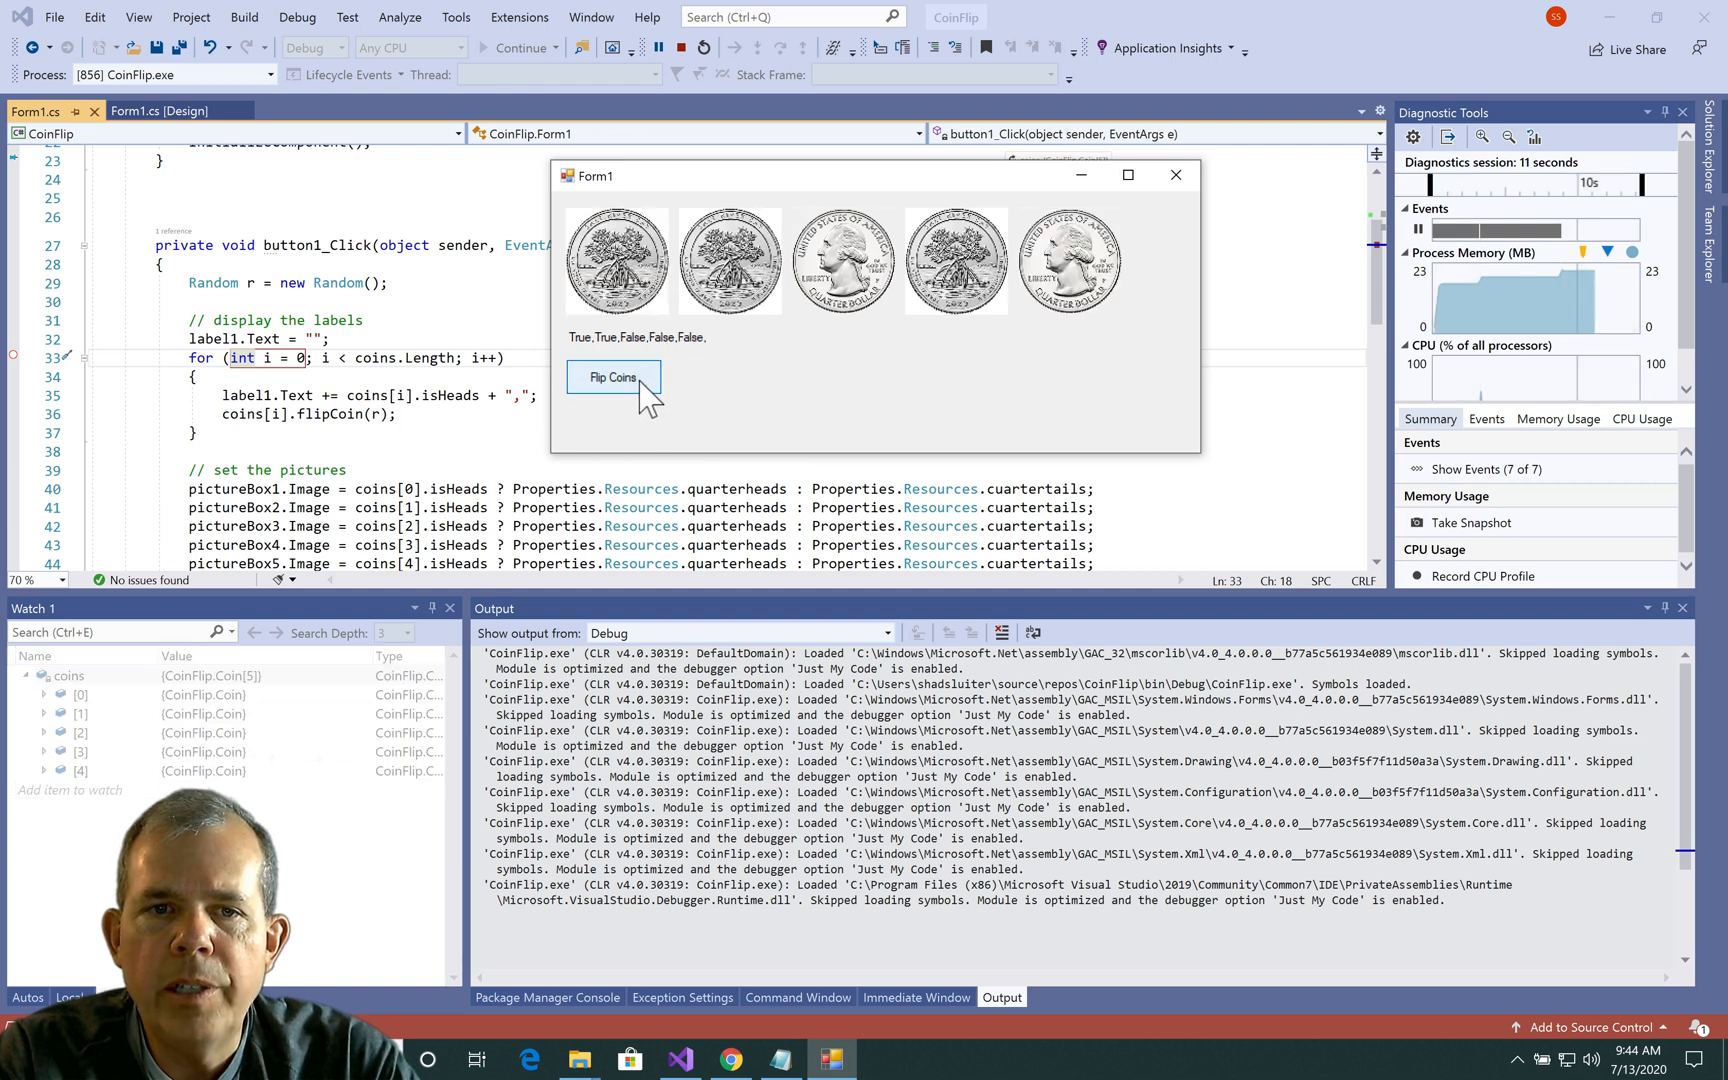
left_click(642, 381)
left_click(641, 381)
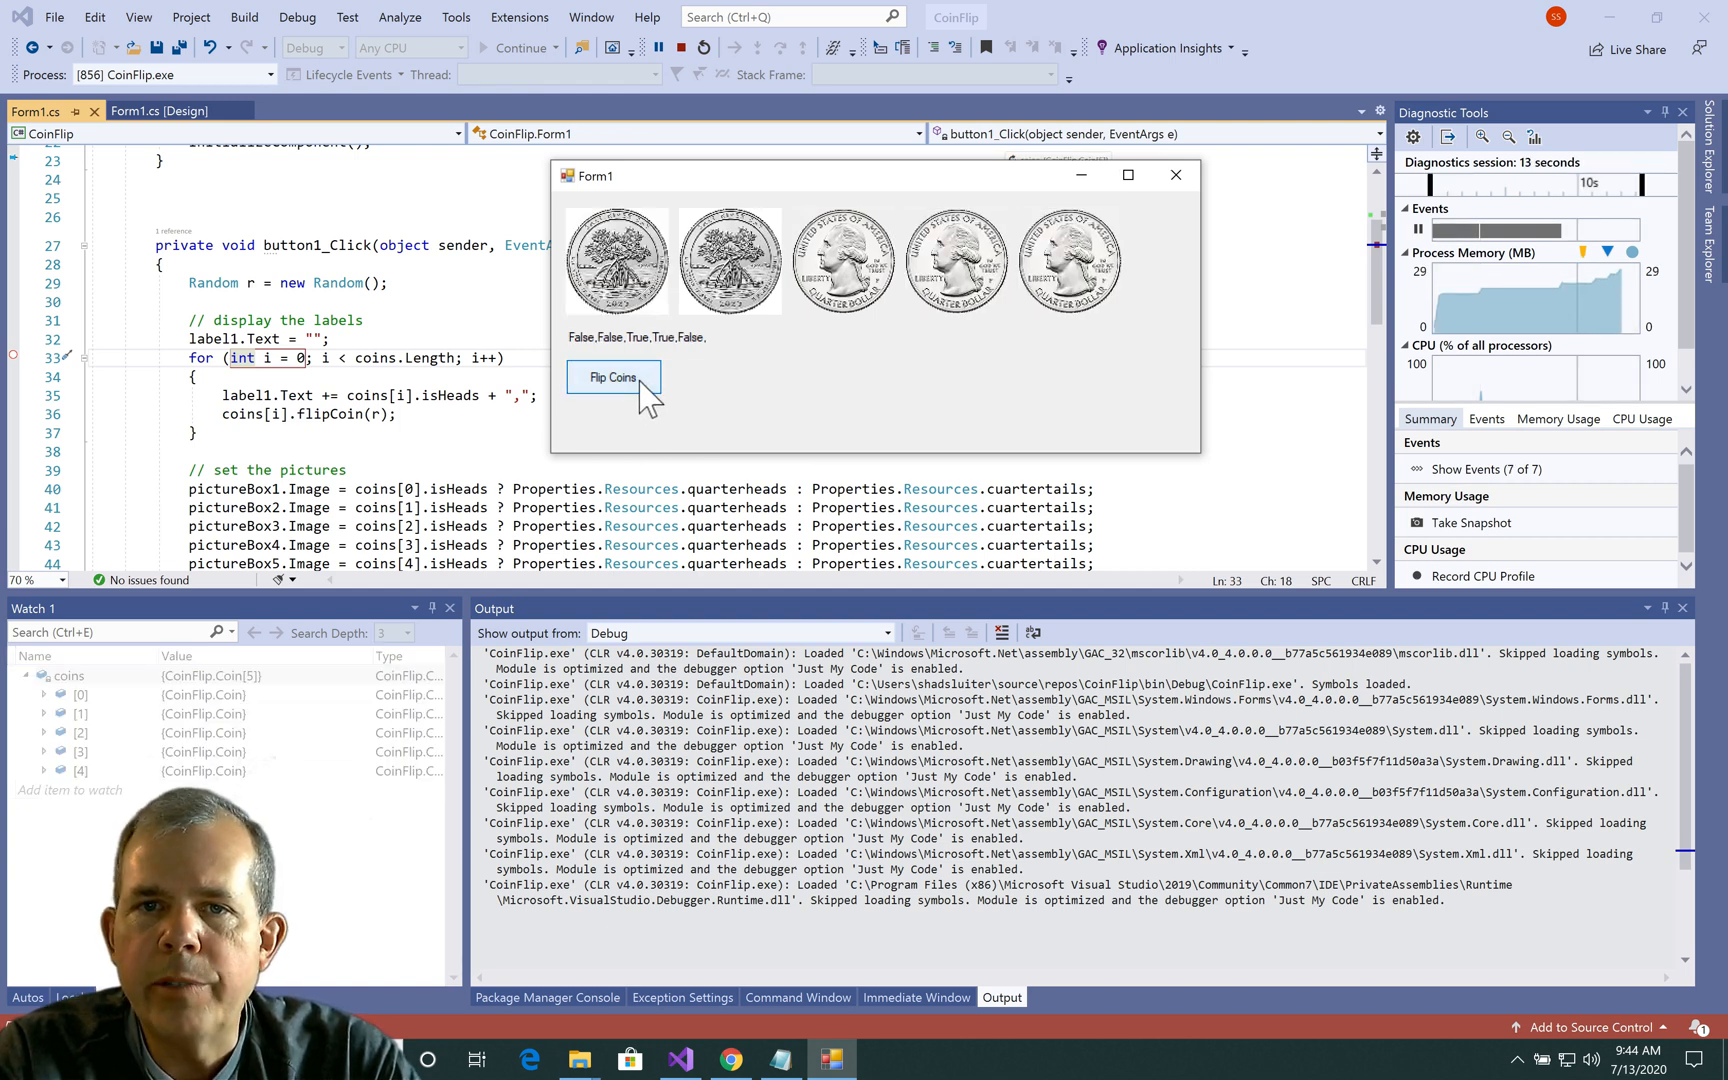
left_click(641, 381)
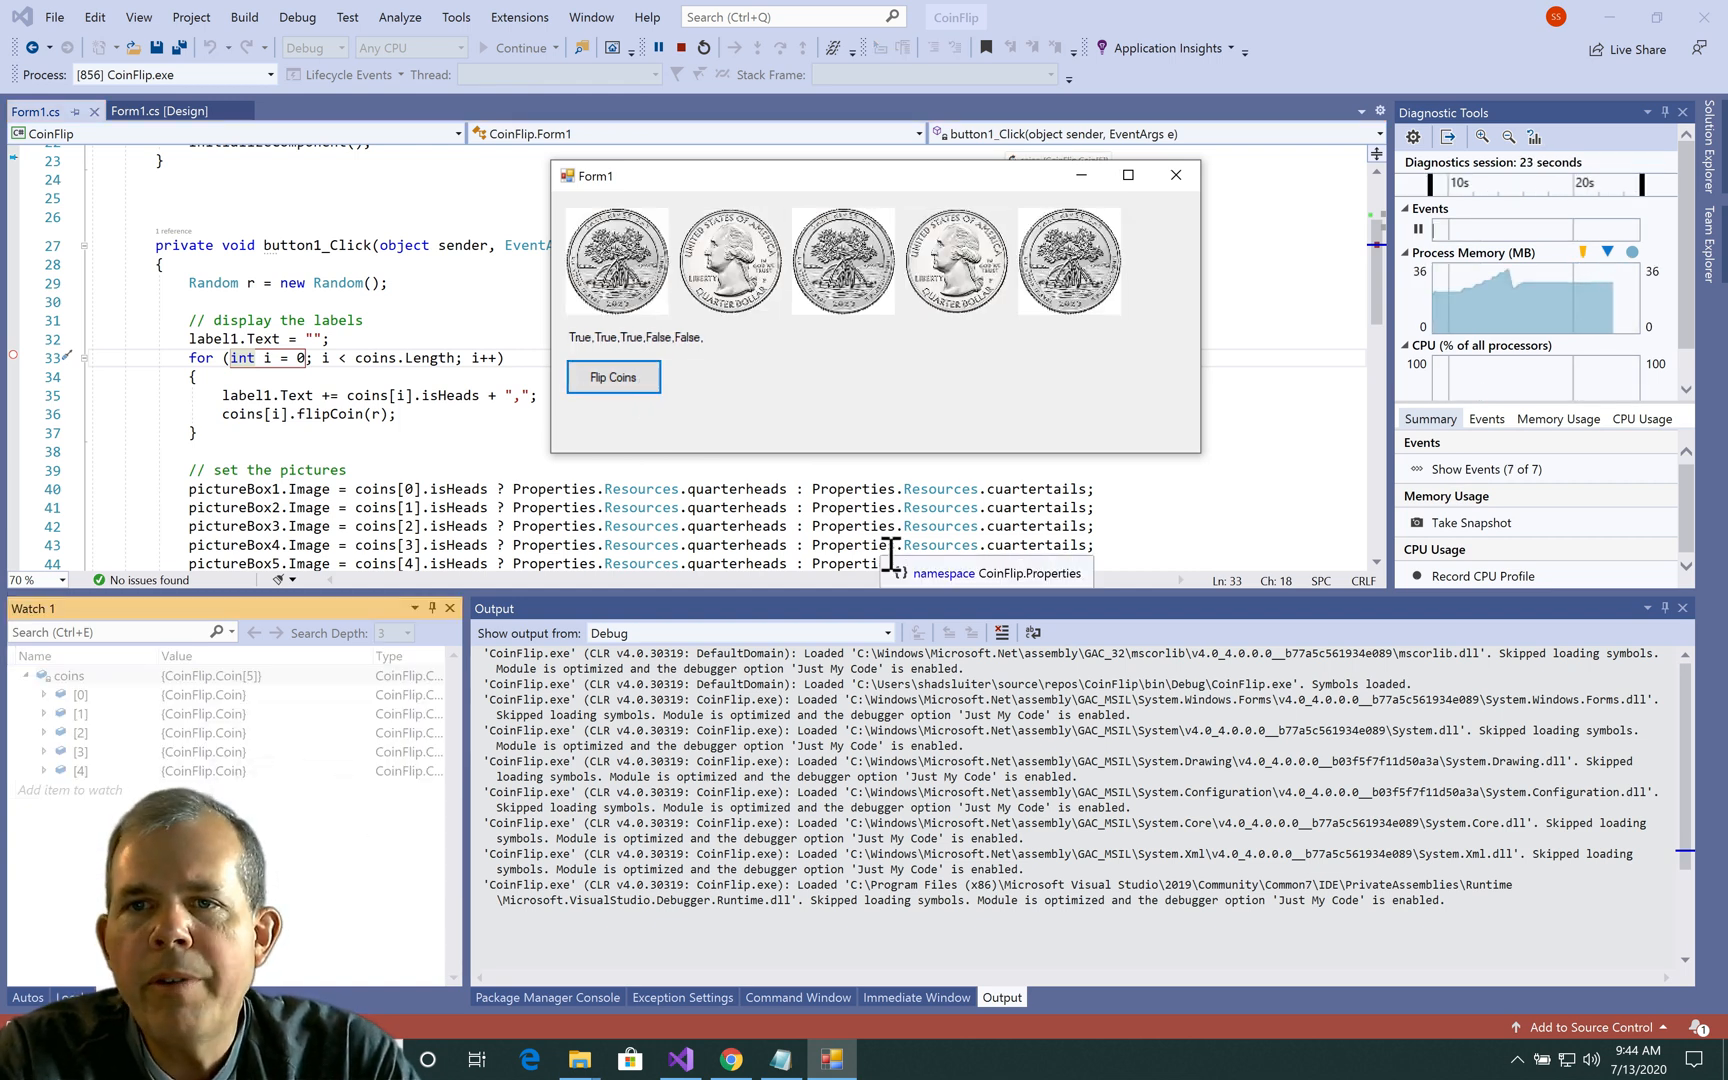